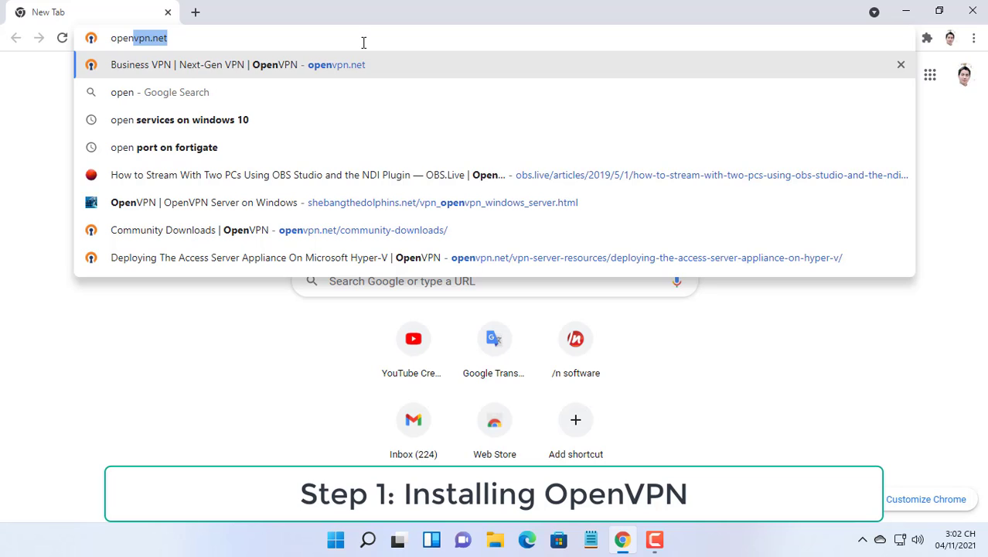
# Open the openvpn.net website in the browser and go to its Community Downloads page
pyautogui.press('Return')
pyautogui.moveTo(619, 85)
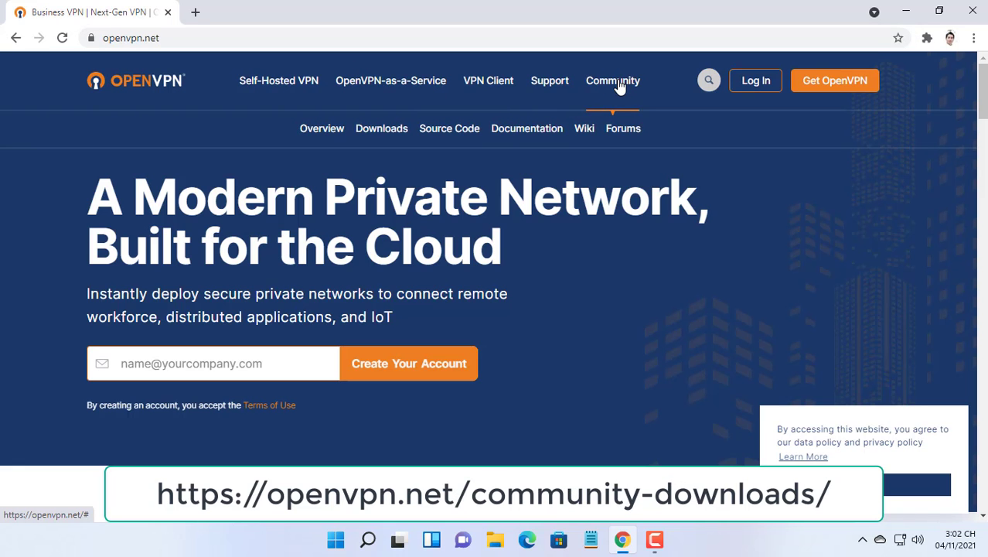
pyautogui.click(381, 132)
# Download the Windows 64-bit MSI installer, OpenVPN-2.5.4-I604-amd64.msi, and launch it
pyautogui.scroll(-5, 387, 143)
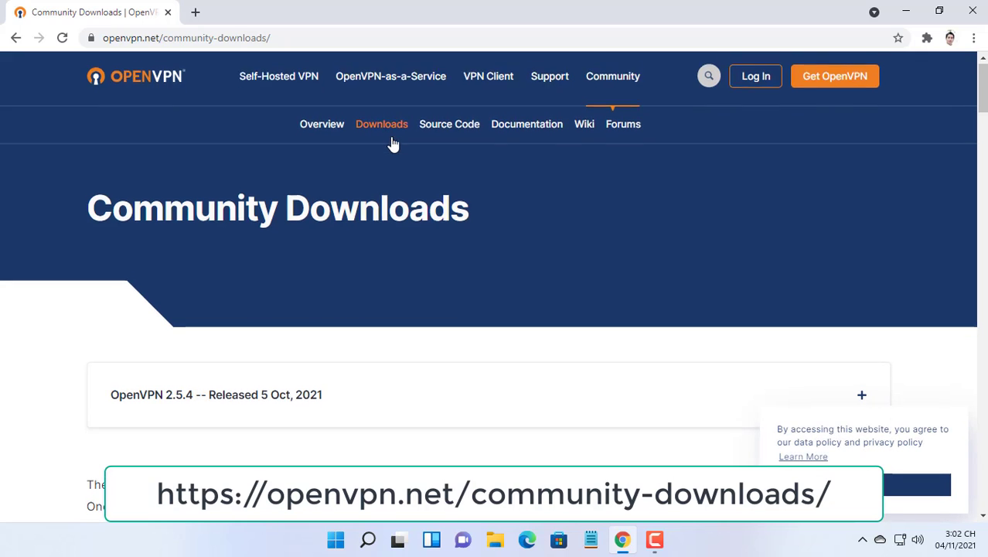
pyautogui.scroll(-3, 396, 149)
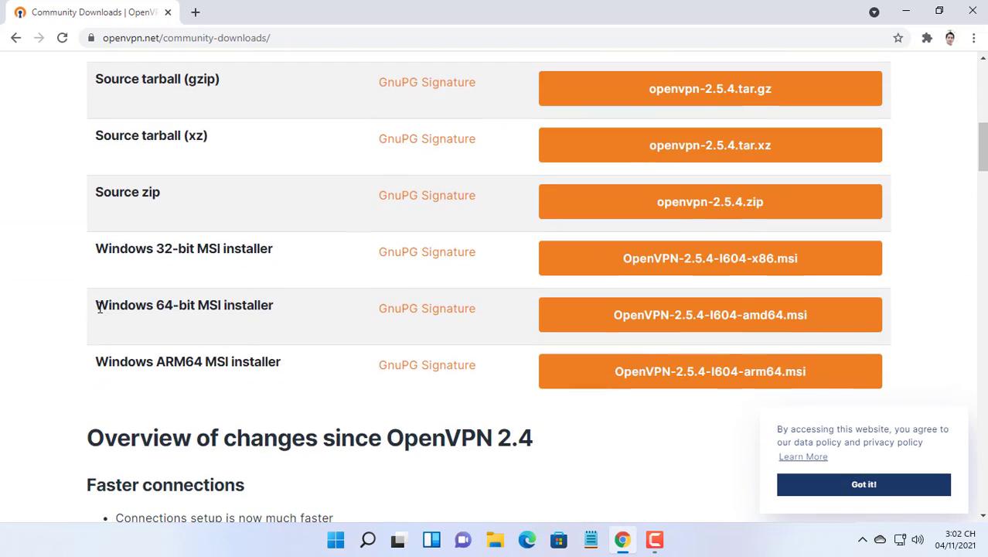
pyautogui.moveTo(99, 307); pyautogui.dragTo(298, 313)
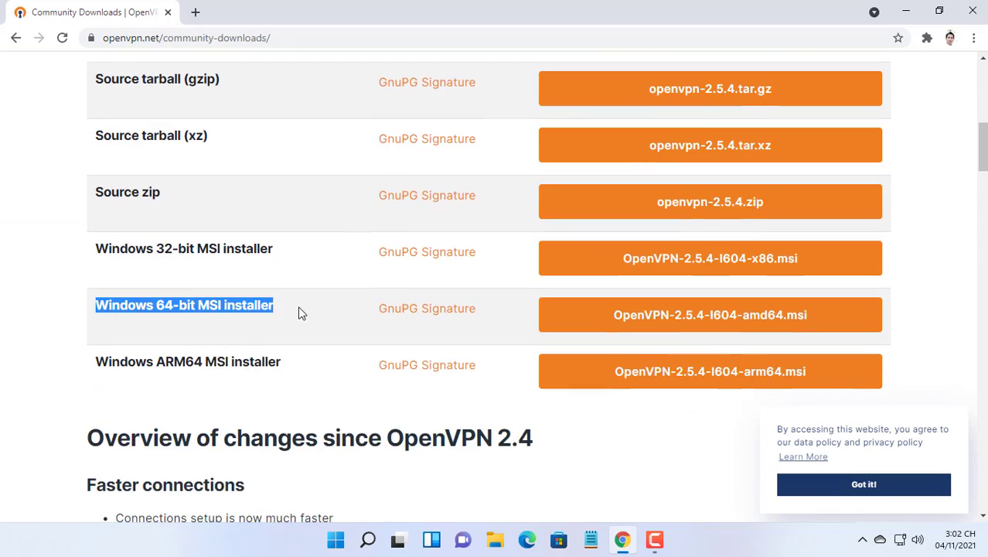
pyautogui.click(710, 319)
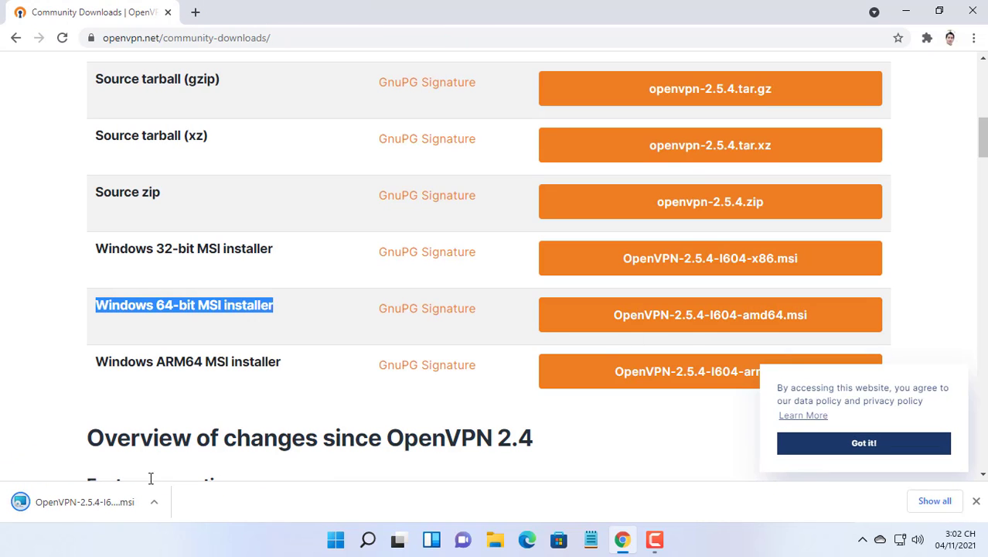
pyautogui.click(111, 506)
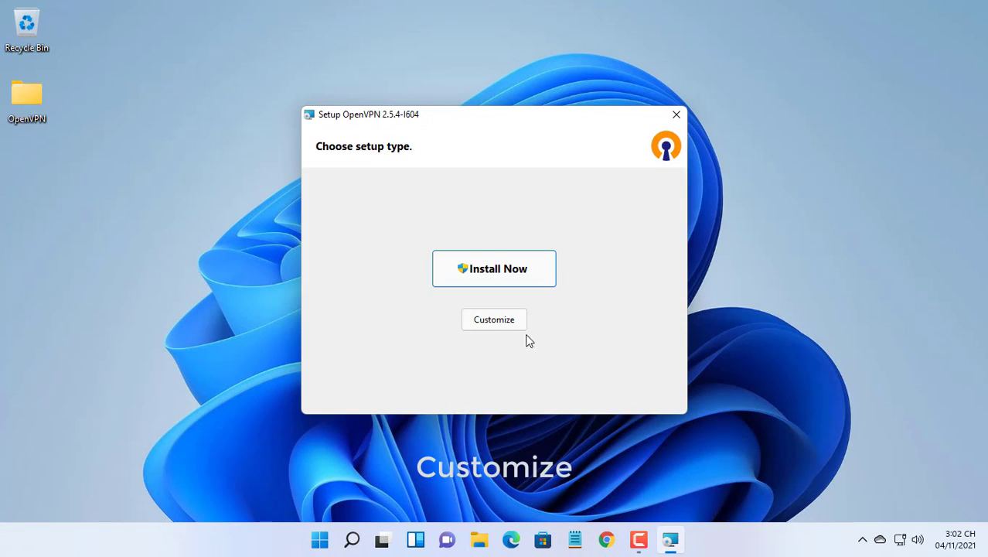
# Choose a customized setup and set the entire OpenVPN Service feature to install on the local hard drive
pyautogui.click(507, 322)
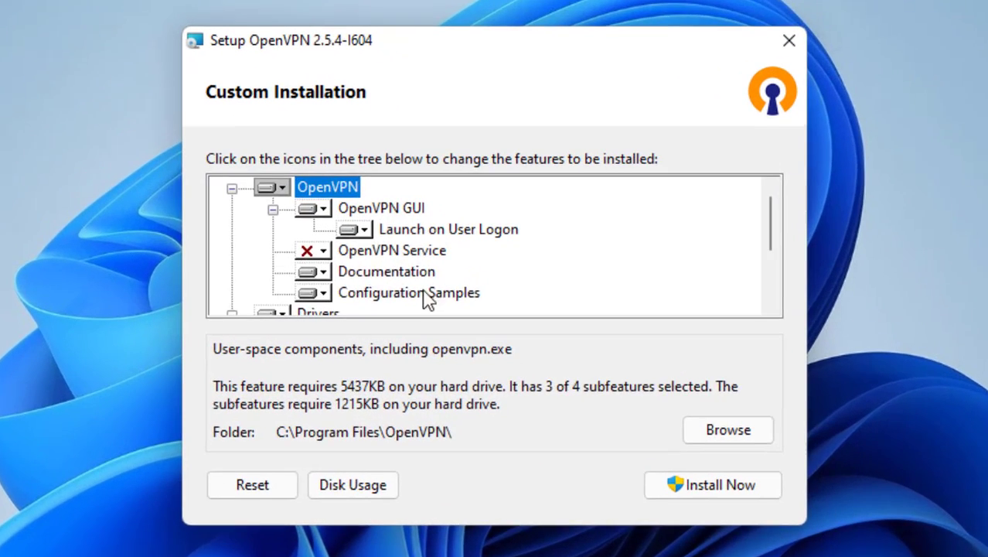
pyautogui.click(324, 252)
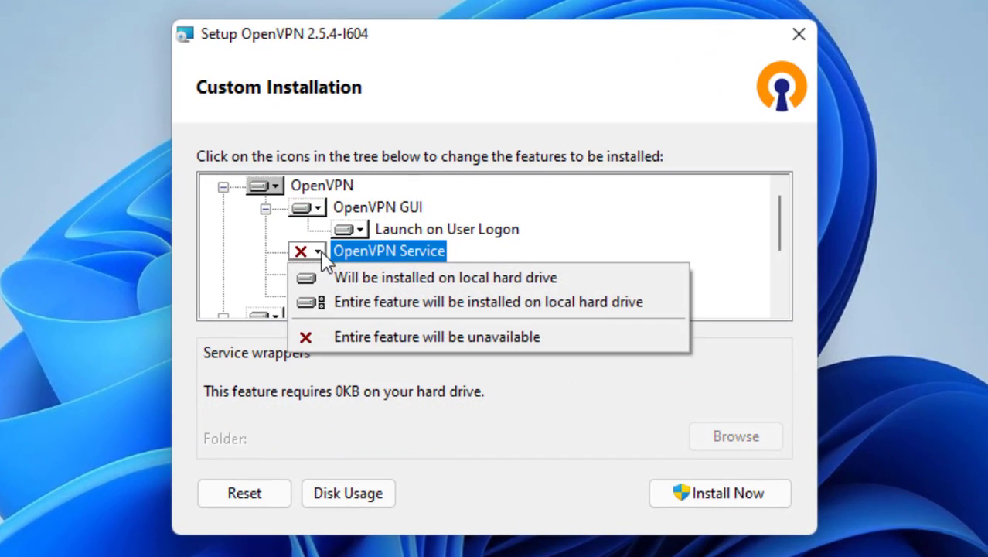
pyautogui.click(343, 304)
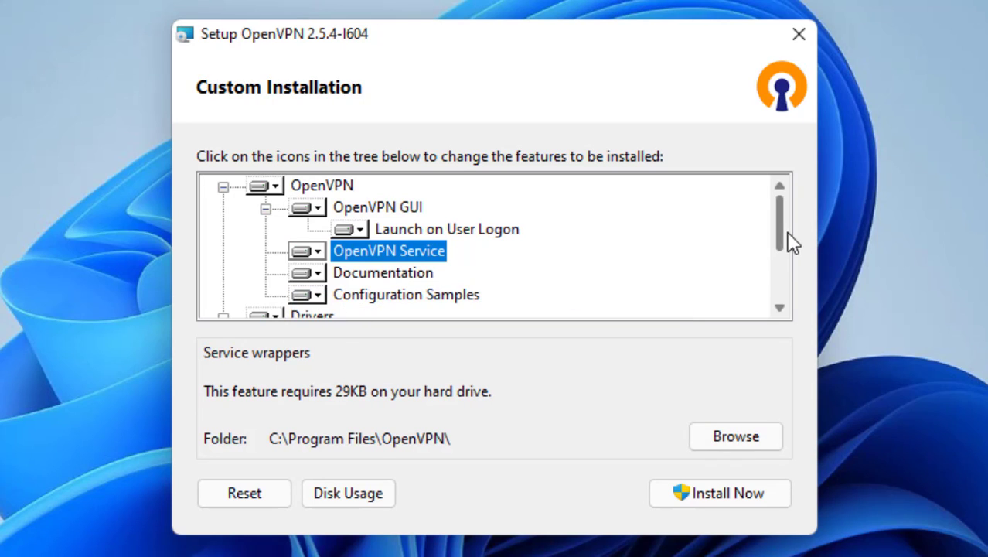
# Set OpenSSL Utilities, including the EasyRSA 3 Certificate Management Scripts, to install entirely on the local hard drive
pyautogui.moveTo(779, 246); pyautogui.dragTo(781, 298)
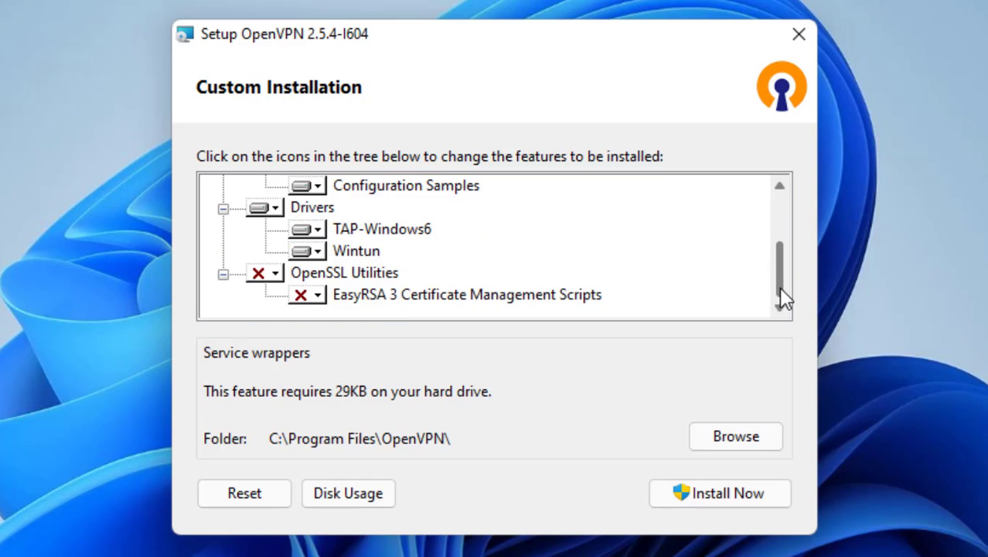
pyautogui.click(272, 276)
pyautogui.click(294, 322)
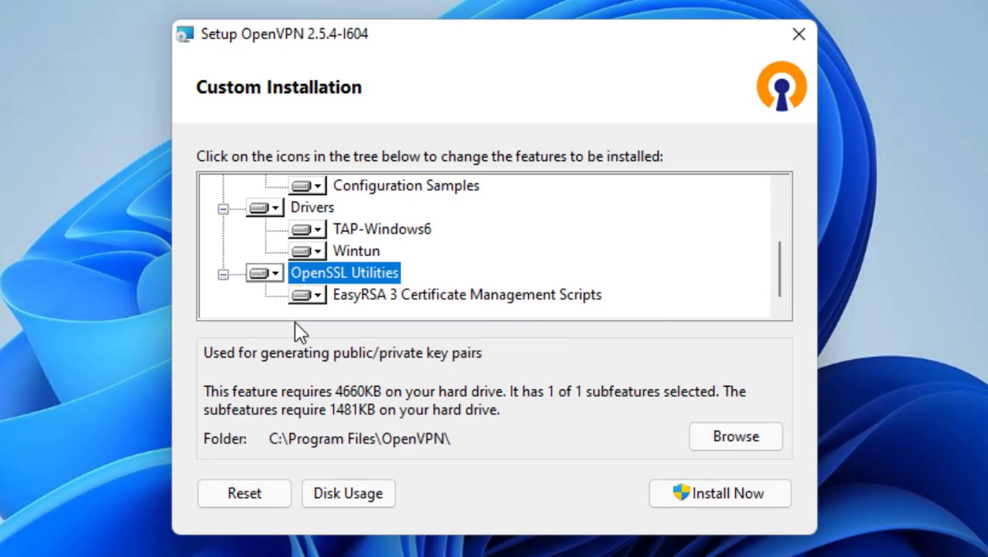
# Install OpenVPN with the chosen features, close the installer and dismiss the OpenVPN GUI message
pyautogui.click(720, 492)
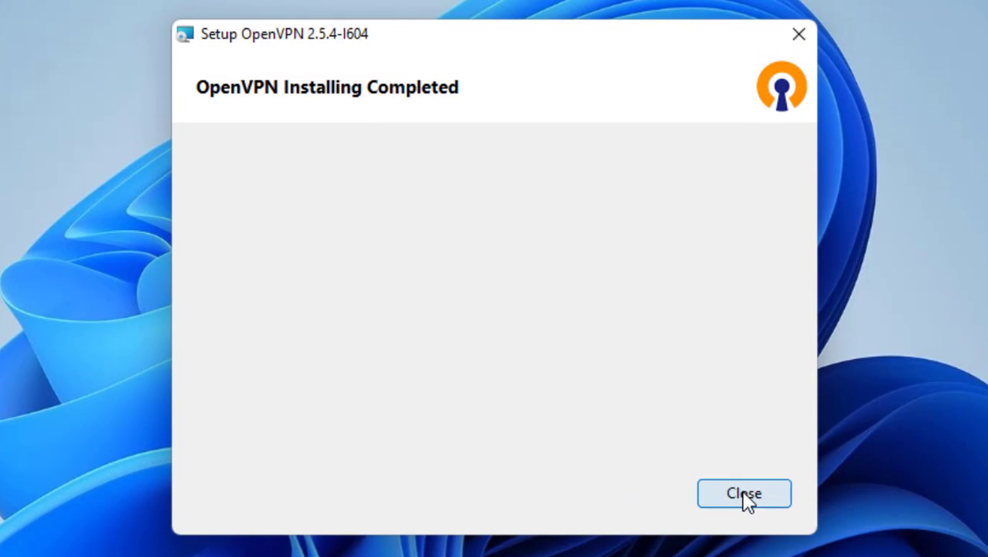
pyautogui.click(743, 495)
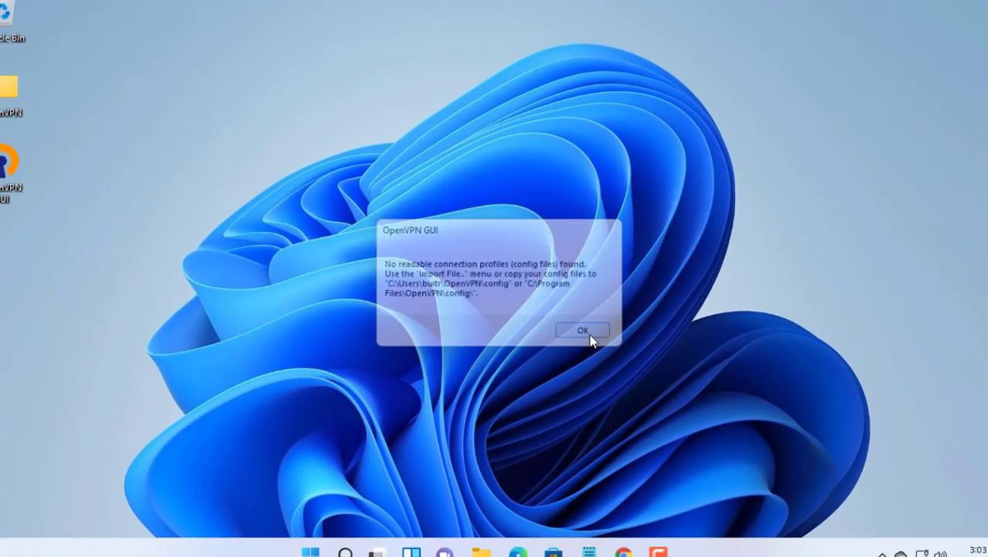
pyautogui.click(590, 333)
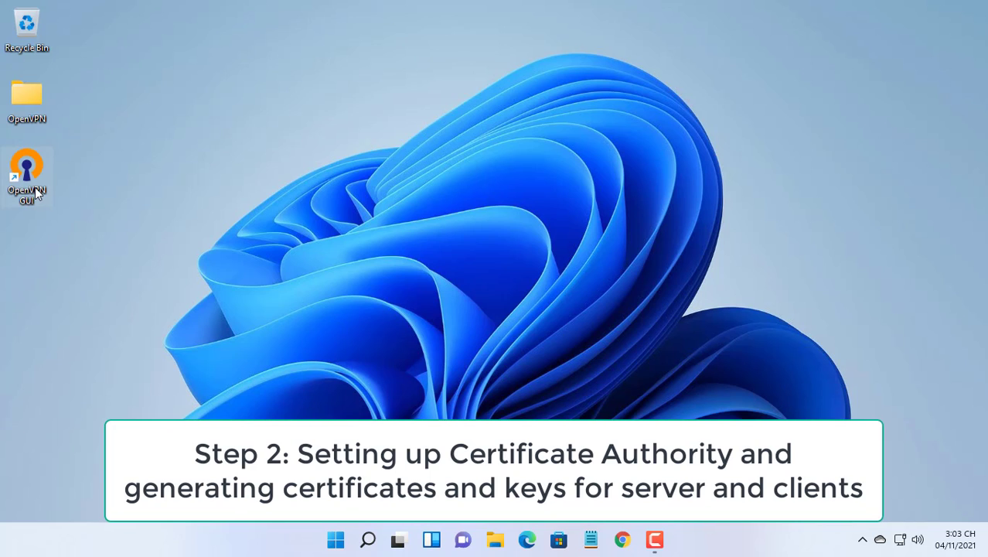
# From the OpenVPN GUI shortcut's file location, open the C:\Program Files\OpenVPN\easy-rsa folder and minimize its window
pyautogui.rightClick(36, 193)
pyautogui.click(109, 284)
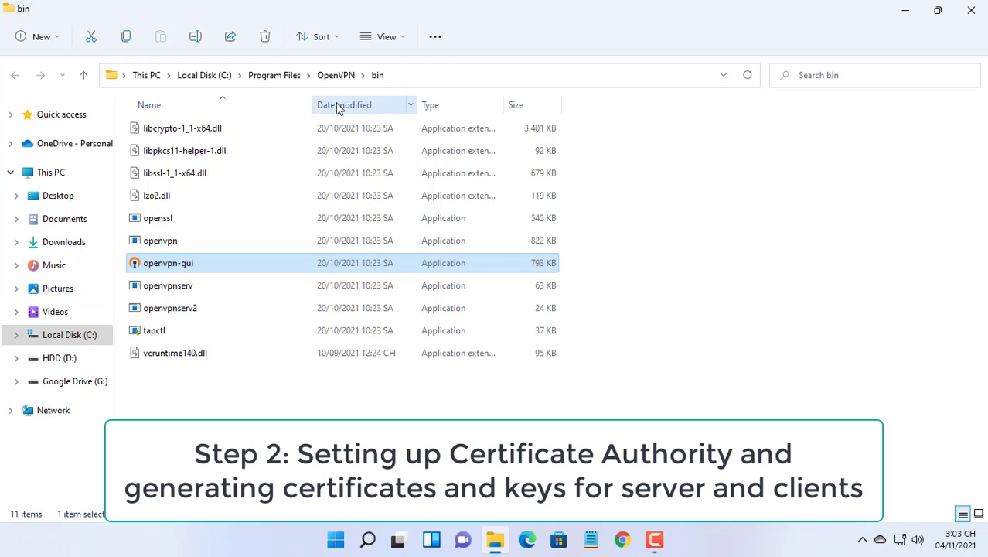
pyautogui.click(341, 77)
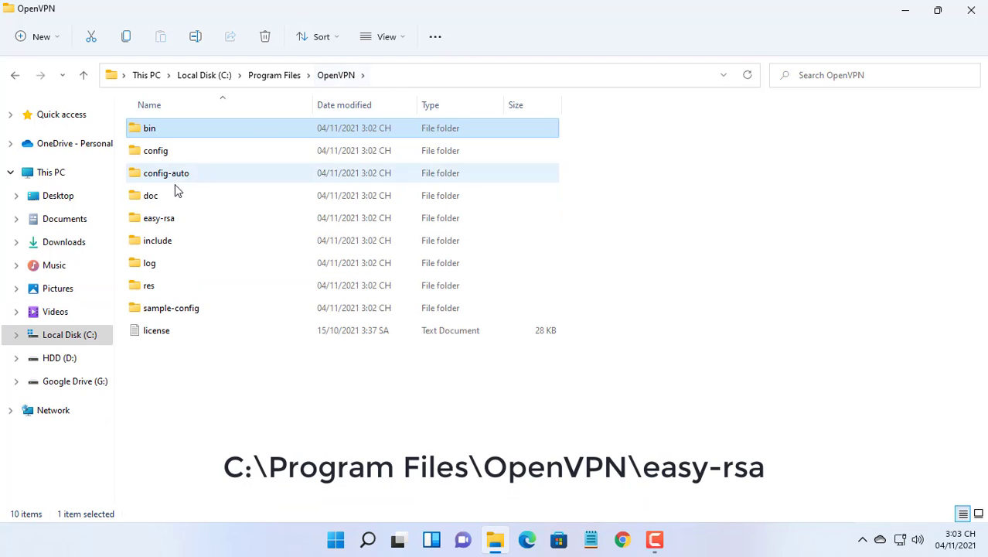
pyautogui.click(158, 222)
pyautogui.doubleClick(159, 220)
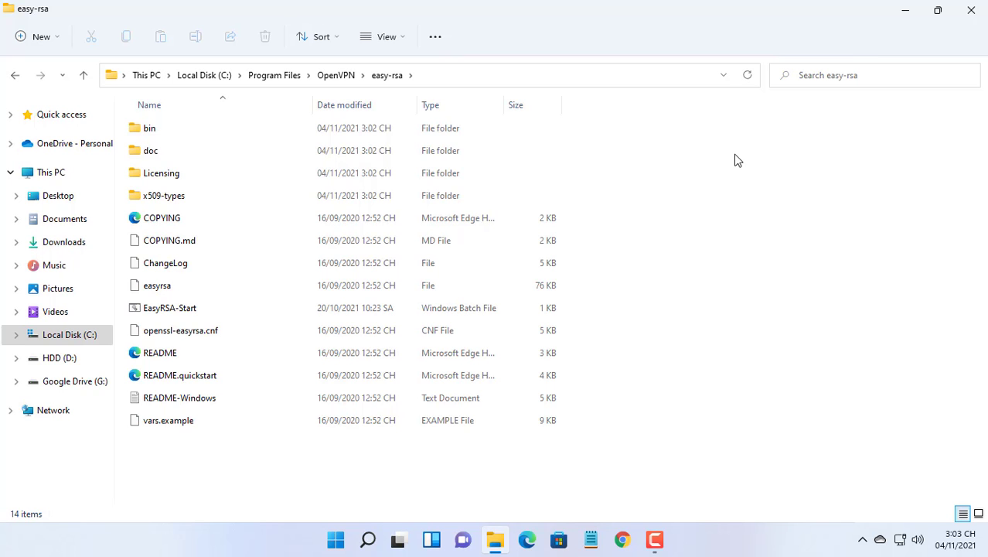
pyautogui.click(905, 11)
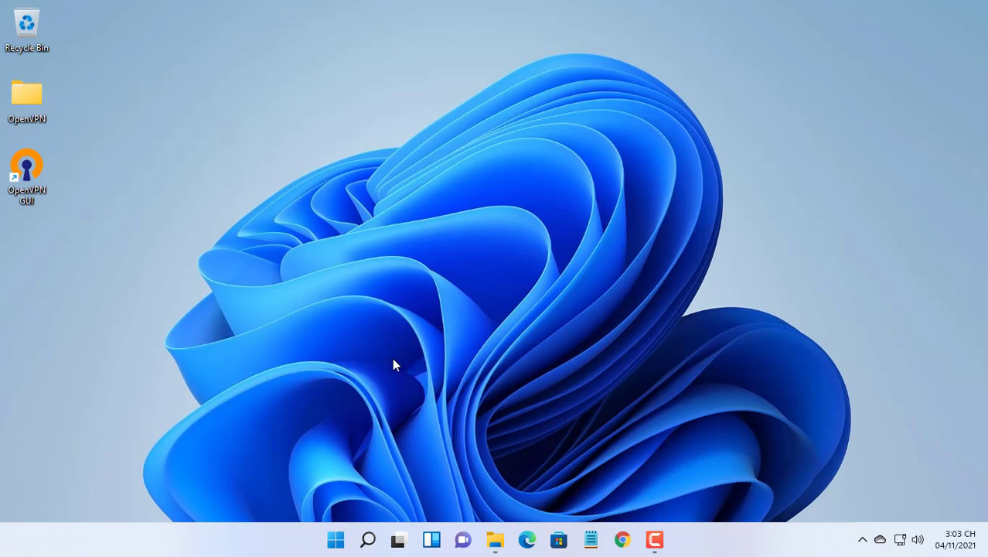
# Search for cmd and open Command Prompt as administrator
pyautogui.click(368, 540)
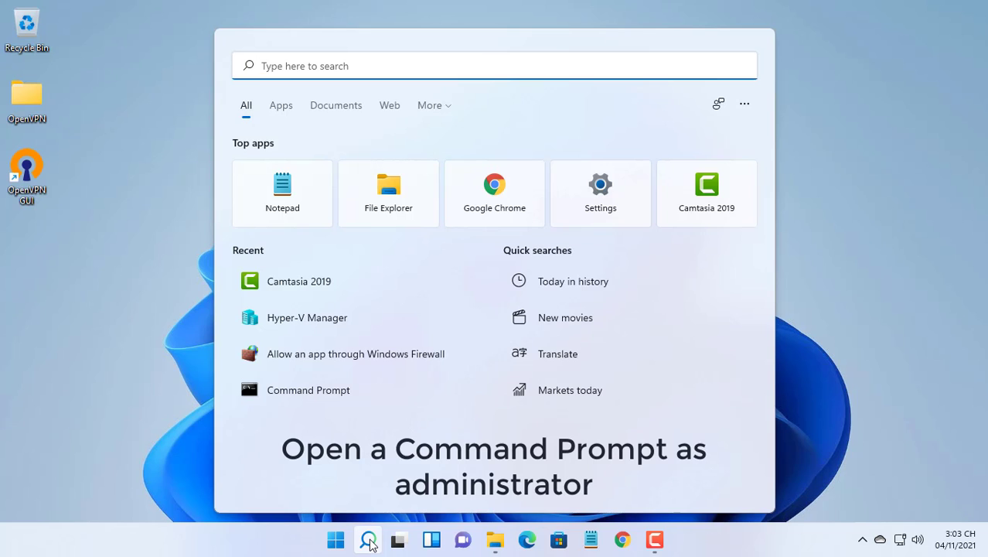
pyautogui.write('cmd')
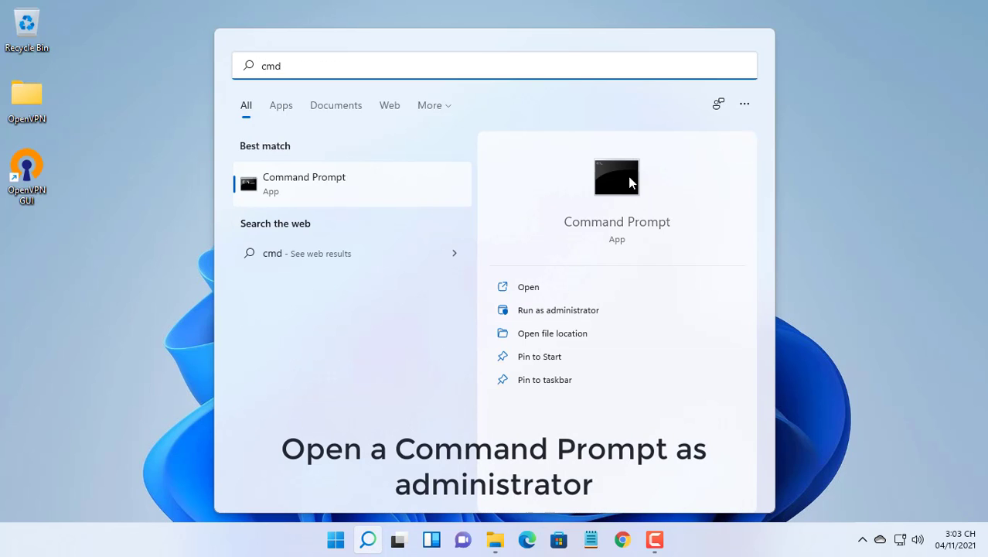
pyautogui.click(533, 311)
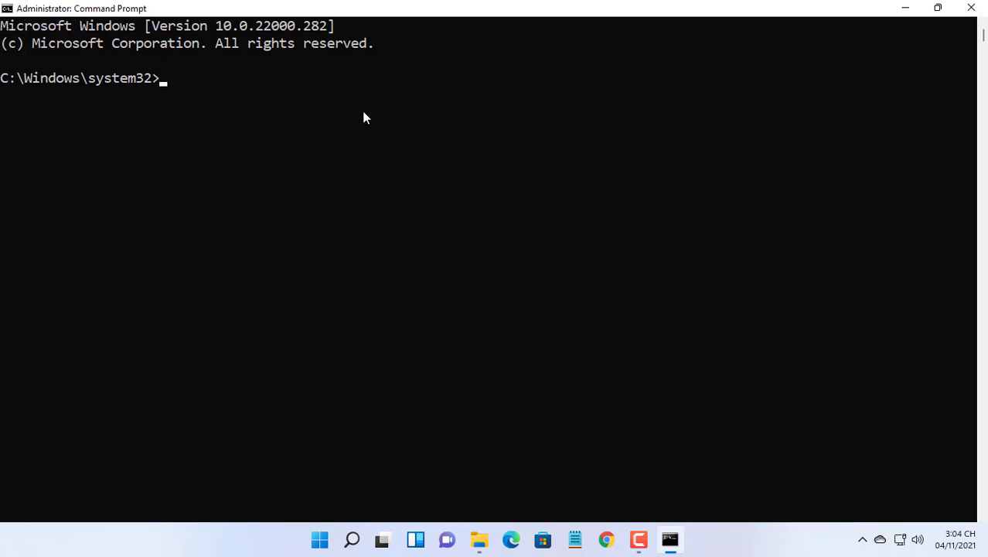
# Change the working directory to C:\Program Files\OpenVPN\easy-rsa, using the path copied from File Explorer
pyautogui.write('cd')
pyautogui.click(478, 537)
pyautogui.click(424, 77)
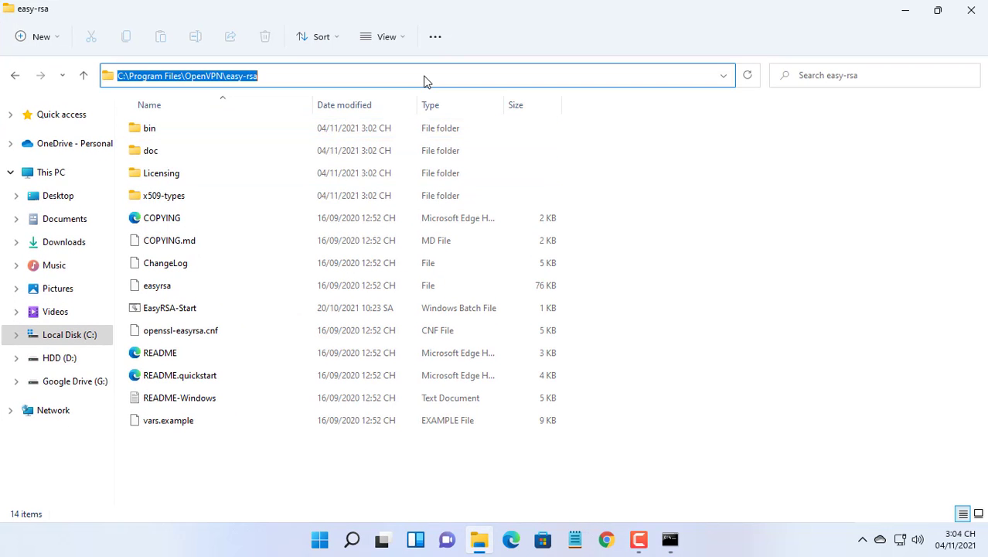
pyautogui.rightClick(247, 70)
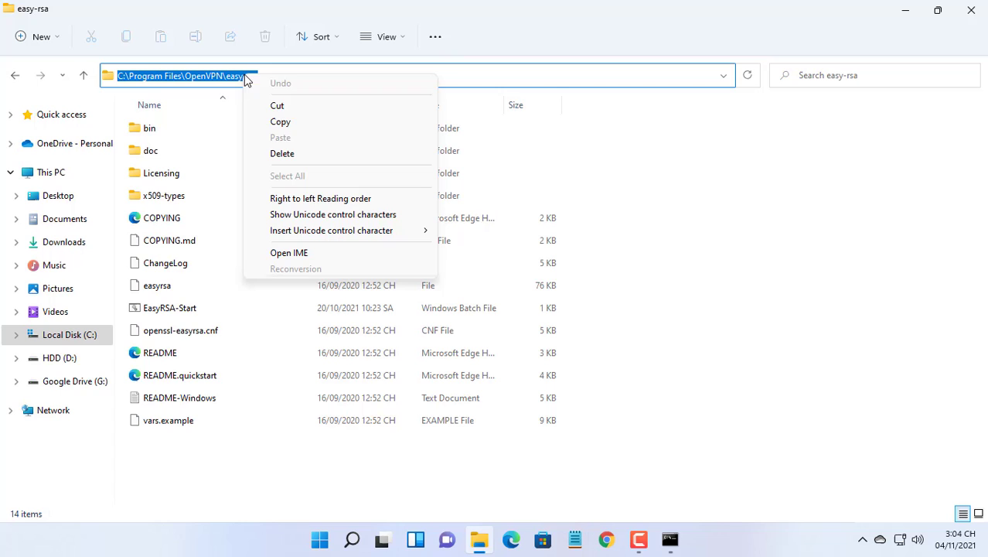
pyautogui.click(278, 124)
pyautogui.click(905, 20)
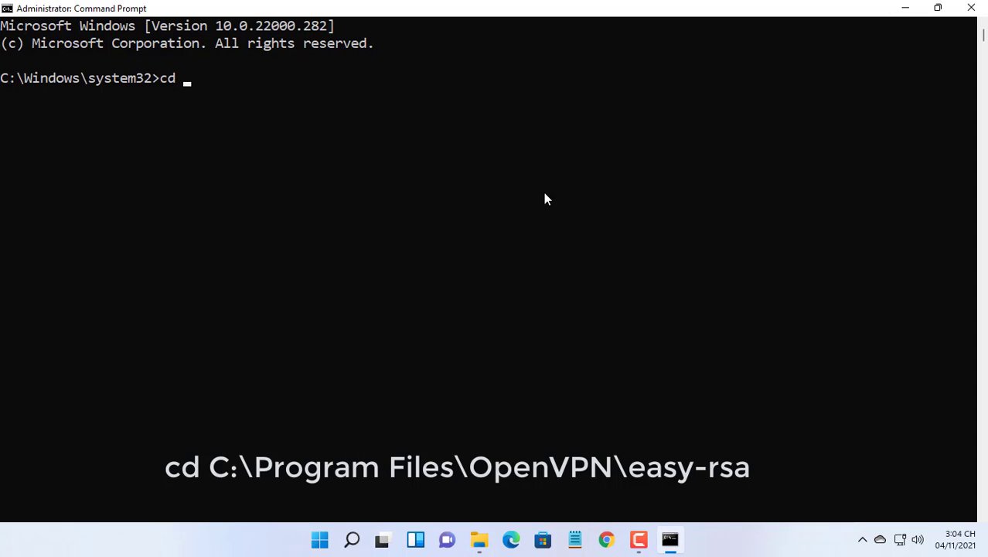
pyautogui.rightClick(510, 166)
pyautogui.press('Return')
# Start the EasyRSA shell by running EasyRSA-Start.bat
pyautogui.write('Eas')
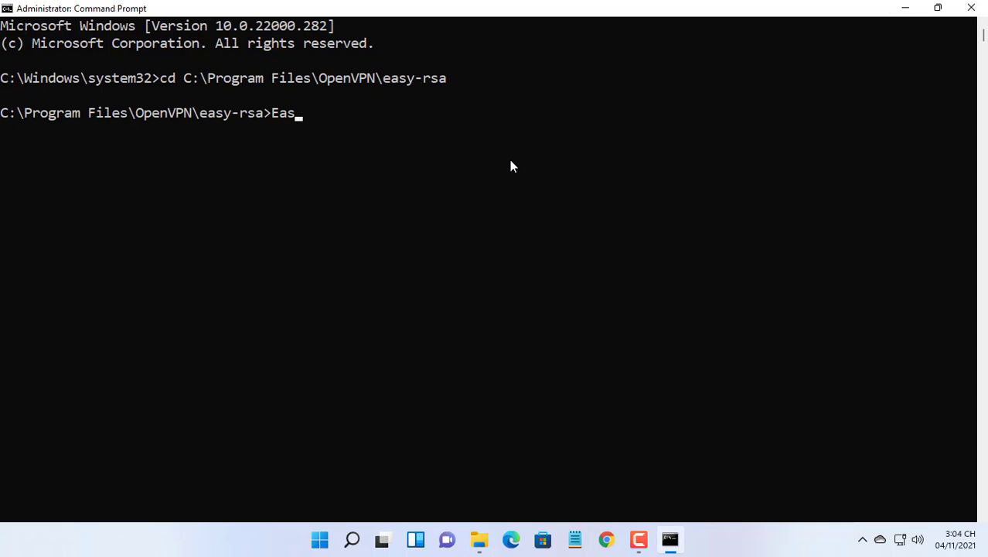
pyautogui.write('yRSA-')
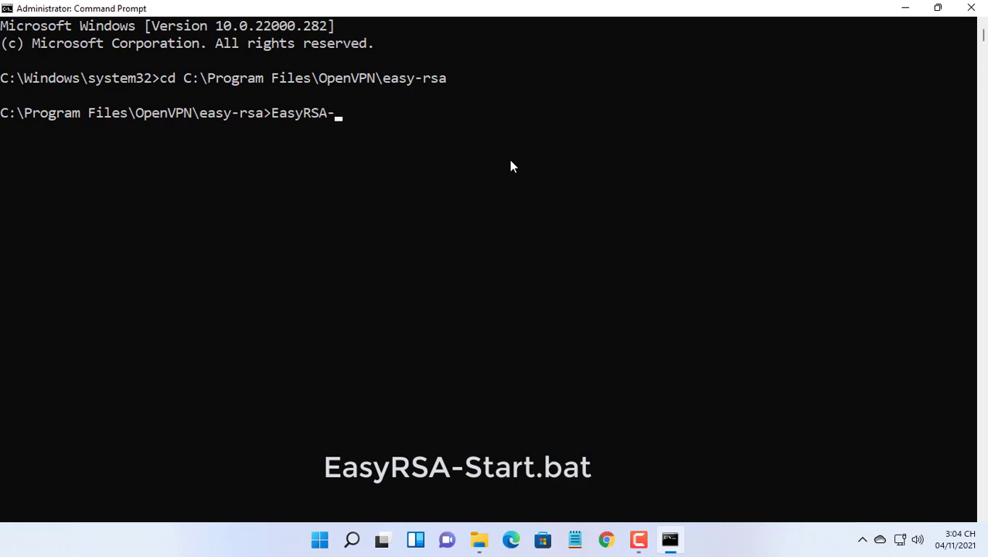
pyautogui.write('sttart.bat')
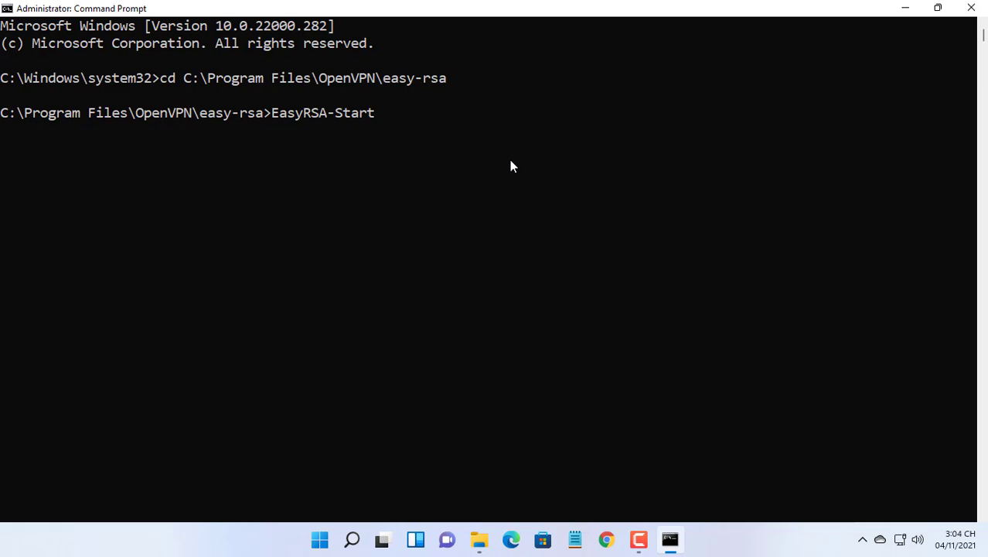
pyautogui.press('Return')
# Run ./easyrsa clean-all in the EasyRSA shell
pyautogui.write('.')
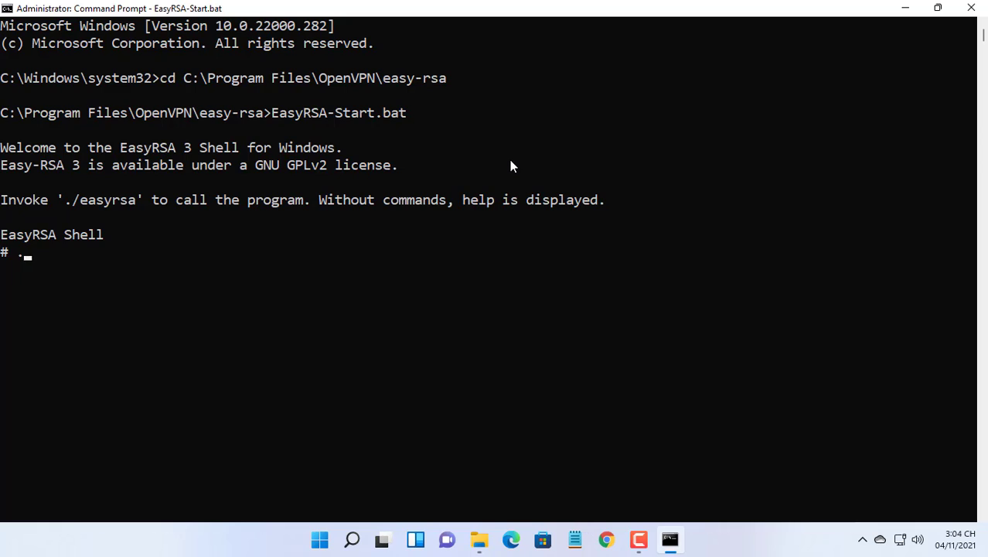
pyautogui.write('/easy')
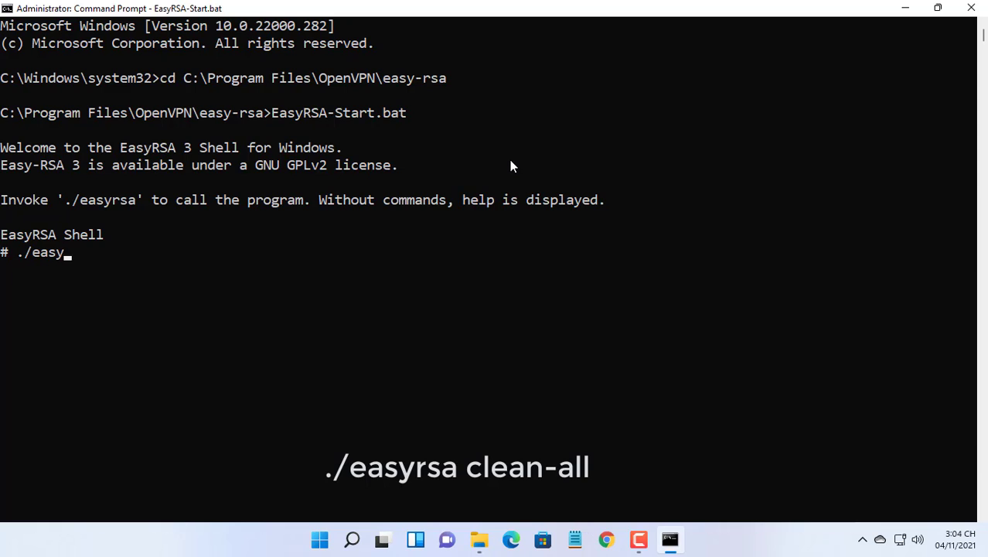
pyautogui.write('rsa cl')
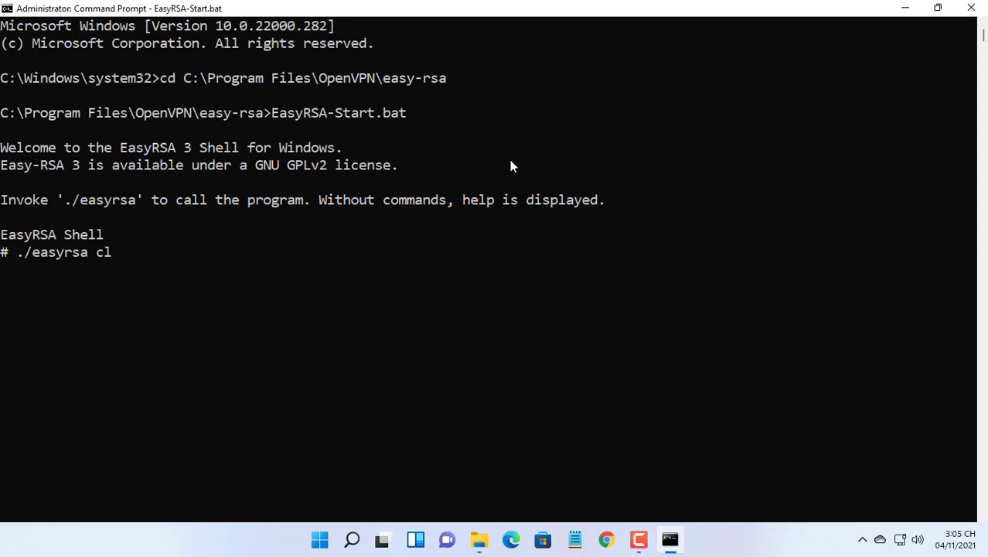
pyautogui.write('ean')
pyautogui.press('Return')
# Run ./easyrsa init-pki to initialize a fresh PKI and confirm the removal with yes
pyautogui.press('Up')
pyautogui.press('BackSpace')
pyautogui.press('BackSpace')
pyautogui.press('BackSpace')
pyautogui.press('BackSpace')
pyautogui.press('BackSpace')
pyautogui.press('BackSpace')
pyautogui.press('BackSpace')
pyautogui.press('BackSpace')
pyautogui.press('BackSpace')
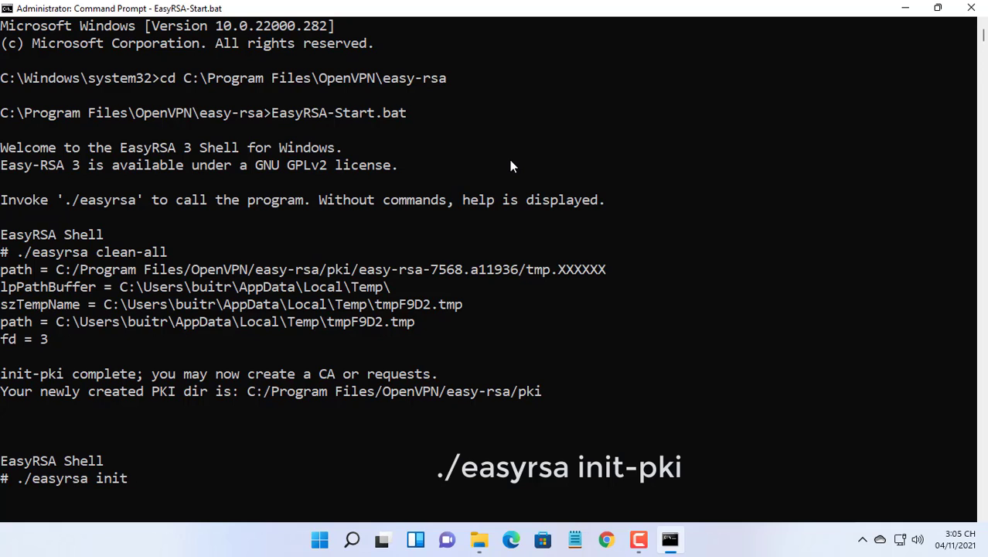
pyautogui.write('init-pki')
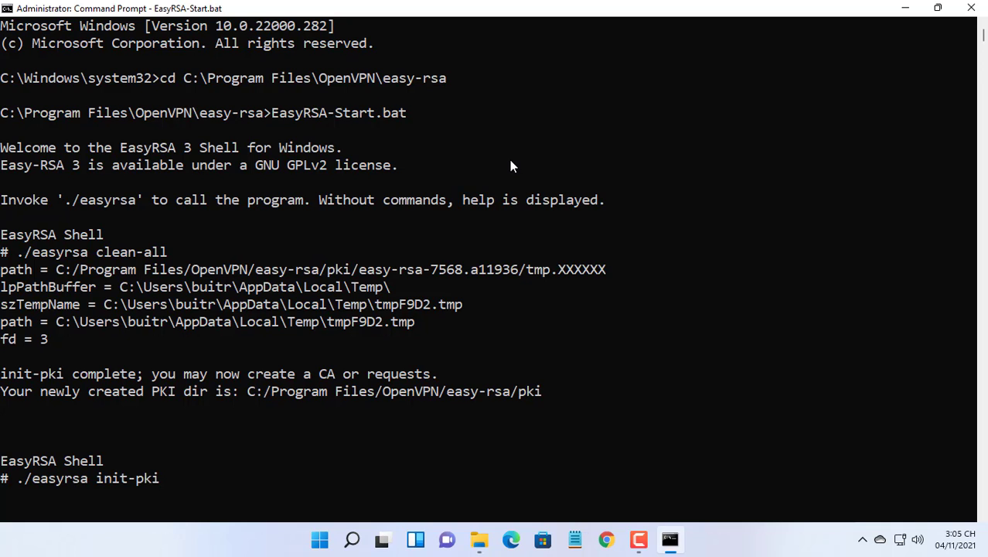
pyautogui.press('Return')
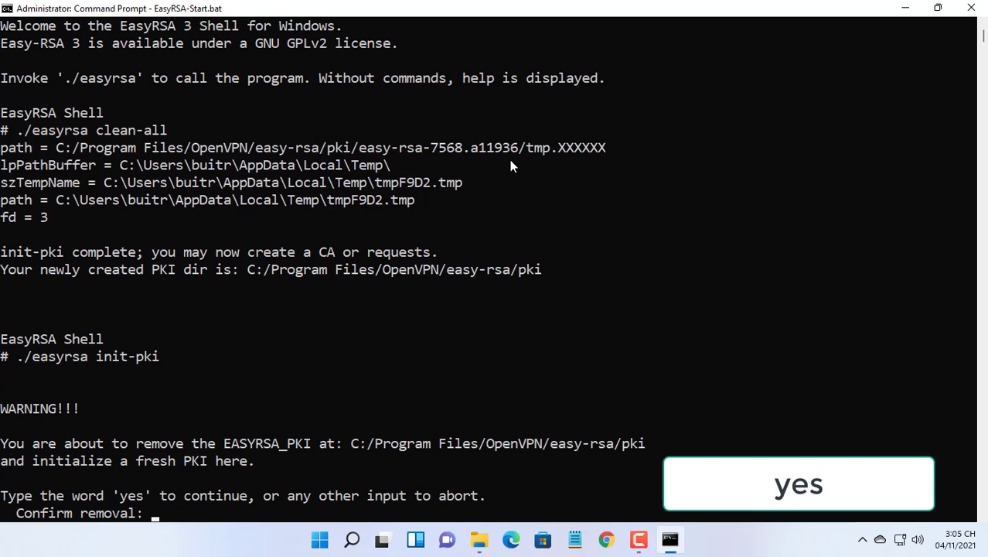
pyautogui.write('yes')
pyautogui.press('Return')
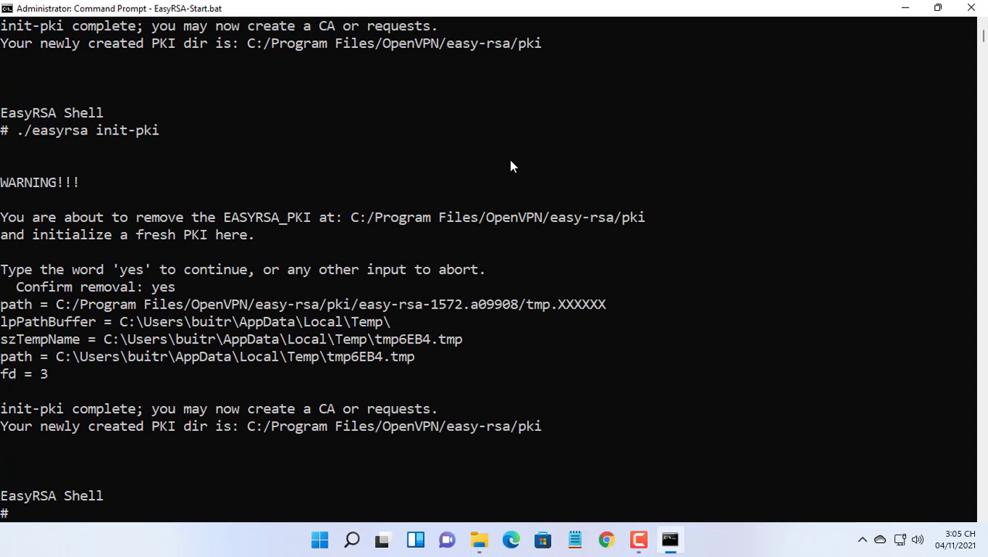
# Build the certificate authority with ./easyrsa build-ca nopass, accepting the default common name
pyautogui.press('Up')
pyautogui.press('BackSpace')
pyautogui.press('BackSpace')
pyautogui.press('BackSpace')
pyautogui.press('BackSpace')
pyautogui.press('BackSpace')
pyautogui.press('BackSpace')
pyautogui.press('BackSpace')
pyautogui.press('BackSpace')
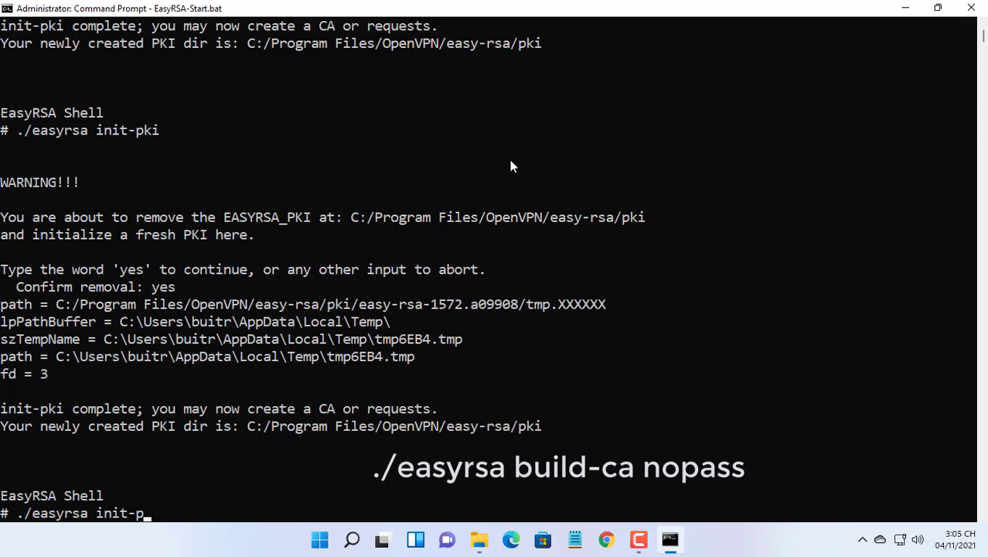
pyautogui.write('build-ca nopass')
pyautogui.press('Return')
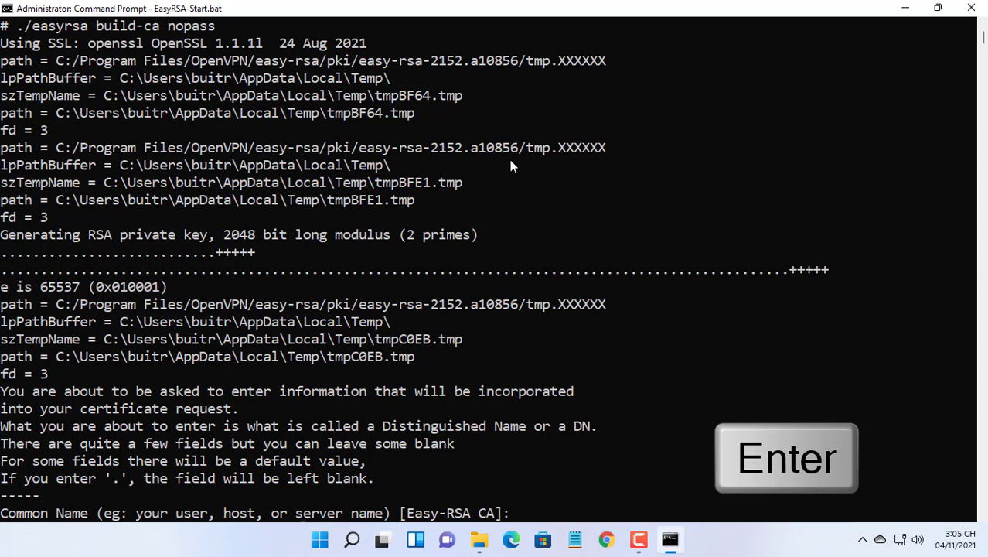
pyautogui.press('Return')
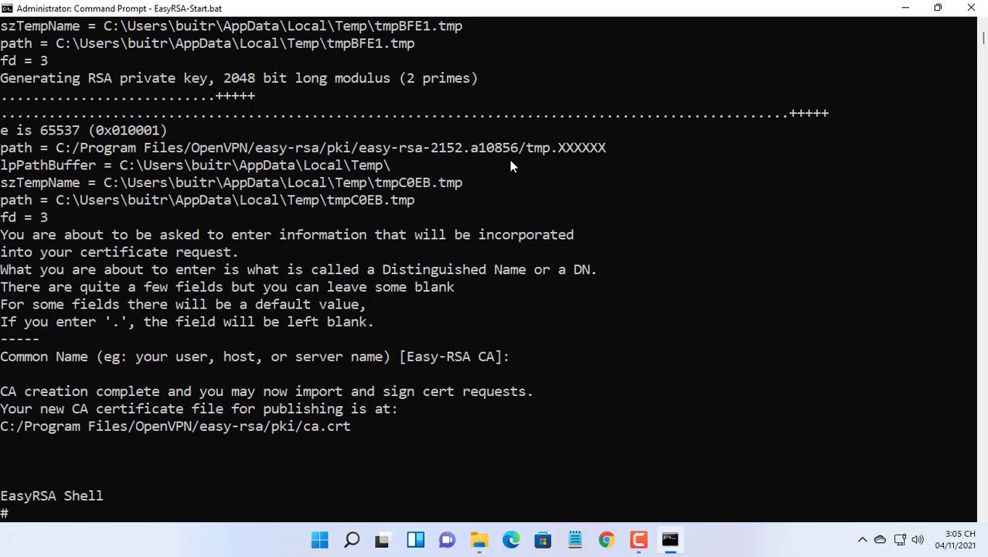
# Generate the server certificate and key without a password by running ./easyrsa build-server-full server nopass
pyautogui.press('Up')
pyautogui.press('BackSpace')
pyautogui.press('BackSpace')
pyautogui.press('BackSpace')
pyautogui.press('BackSpace')
pyautogui.press('BackSpace')
pyautogui.press('BackSpace')
pyautogui.press('BackSpace')
pyautogui.press('BackSpace')
pyautogui.press('BackSpace')
pyautogui.press('BackSpace')
pyautogui.press('BackSpace')
pyautogui.press('BackSpace')
pyautogui.press('BackSpace')
pyautogui.press('BackSpace')
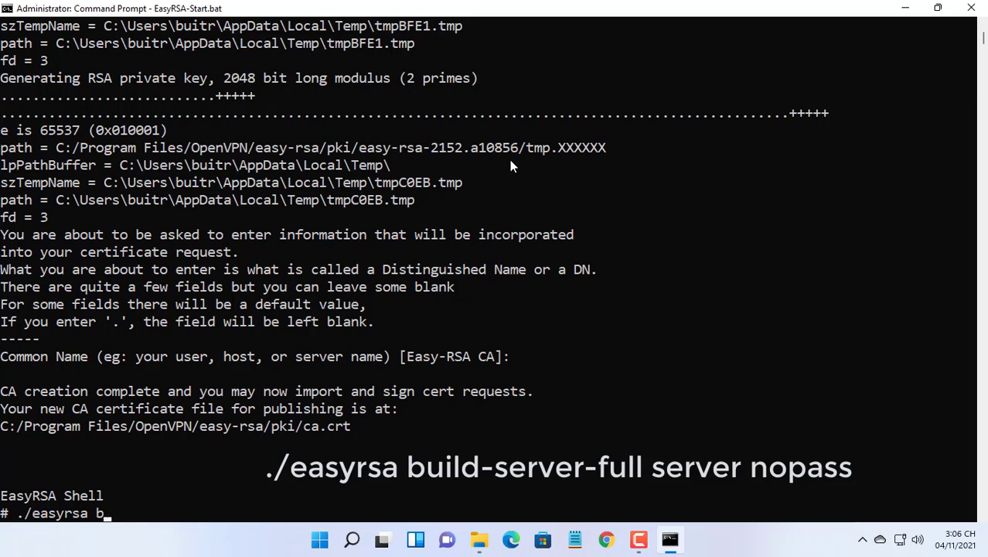
pyautogui.write('uild-server')
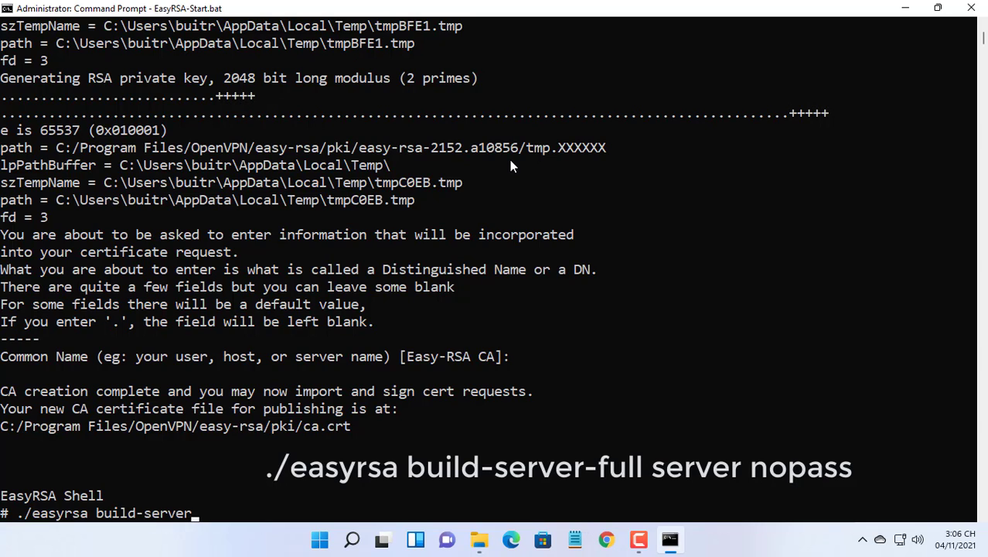
pyautogui.write('-full server')
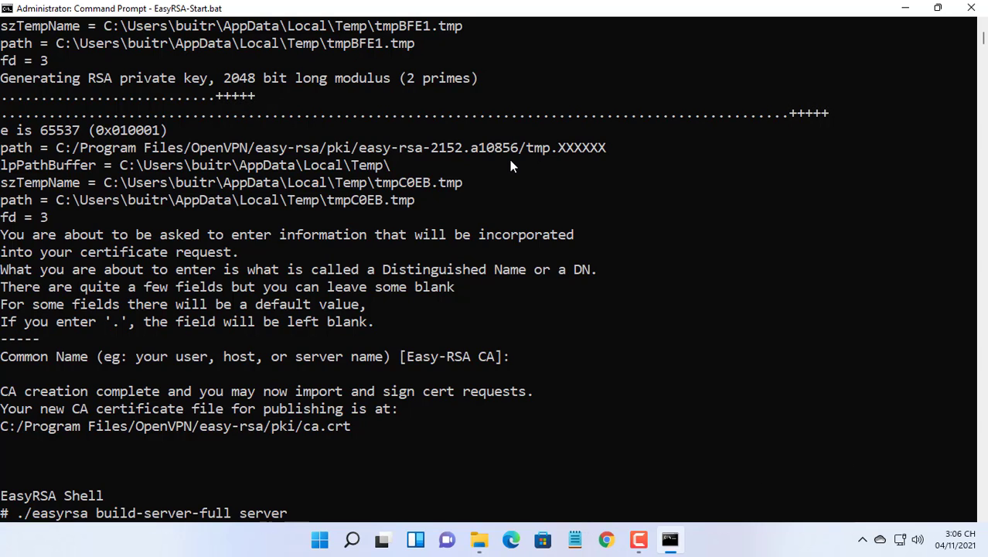
pyautogui.write(' nopass')
pyautogui.press('Return')
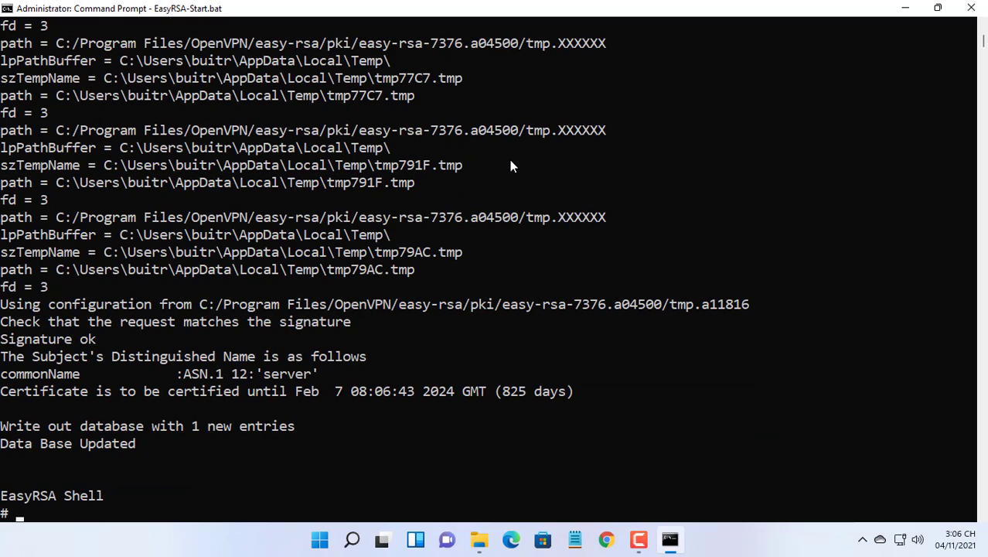
# Generate the Diffie-Hellman parameters with ./easyrsa gen-dh
pyautogui.write('./easyrsa gen')
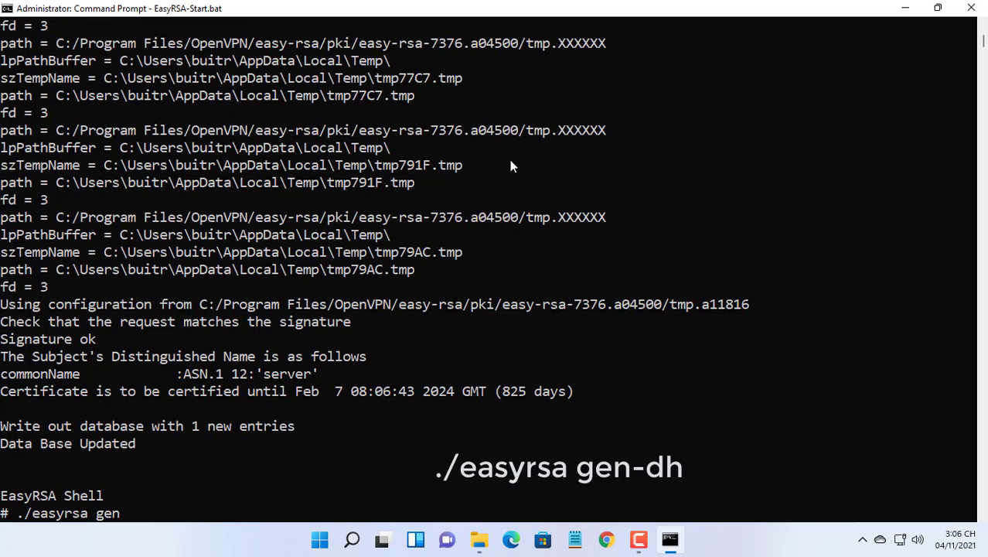
pyautogui.write('-dh')
pyautogui.press('Return')
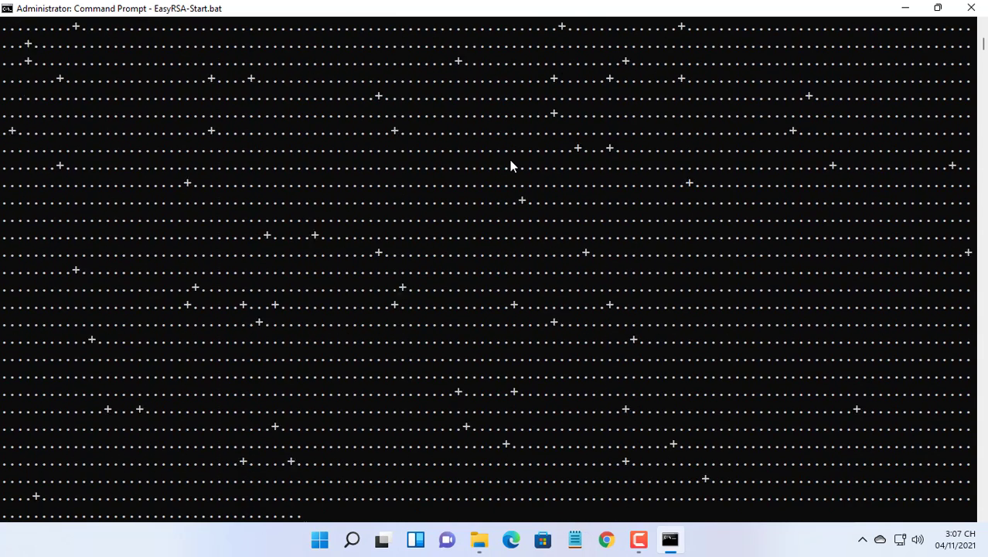
# Generate the client certificate and key with ./easyrsa build-client-full client01 nopass, then close the Command Prompt
pyautogui.press('Up')
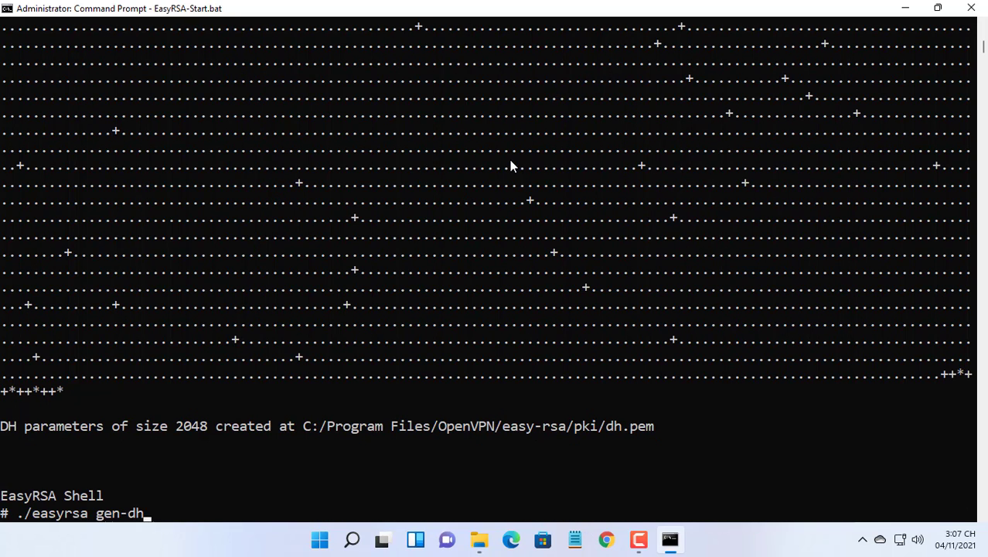
pyautogui.press('BackSpace')
pyautogui.press('BackSpace')
pyautogui.press('BackSpace')
pyautogui.press('BackSpace')
pyautogui.press('BackSpace')
pyautogui.press('BackSpace')
pyautogui.write('build-clie')
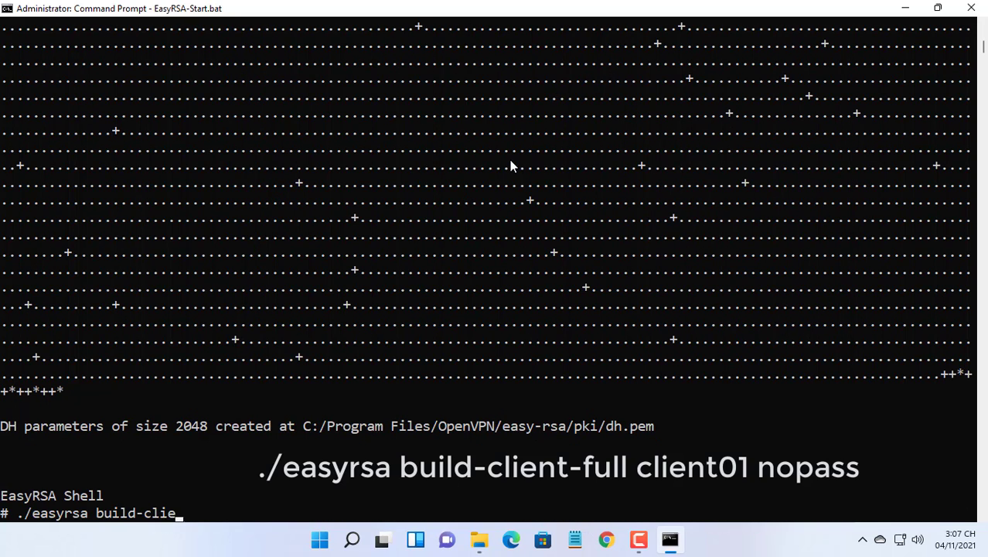
pyautogui.write('nt-full client')
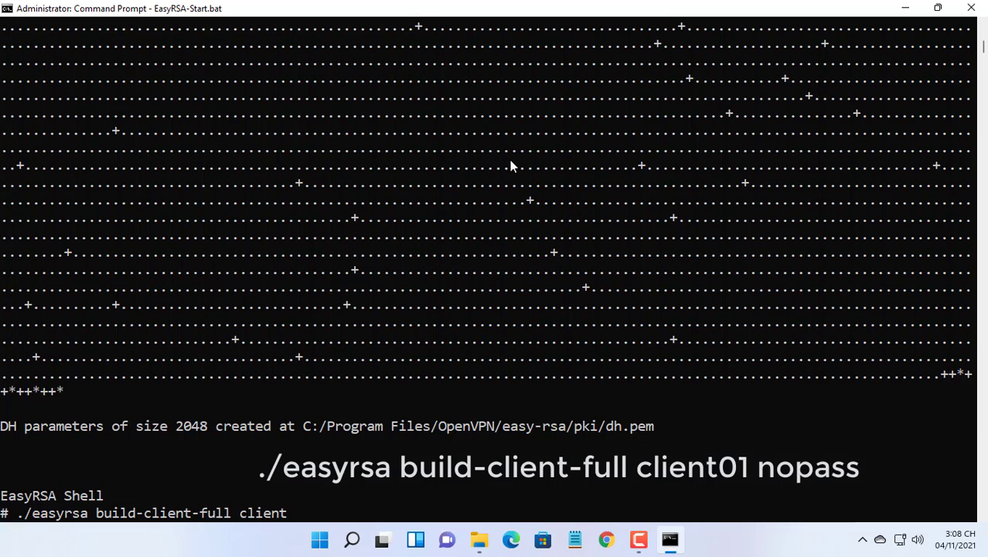
pyautogui.write('01 nopass')
pyautogui.press('Return')
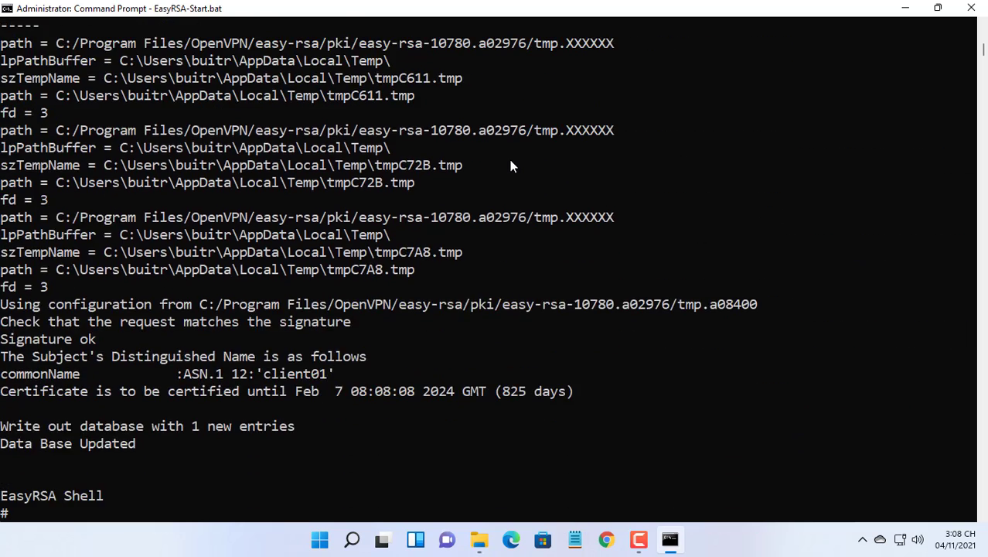
pyautogui.click(970, 10)
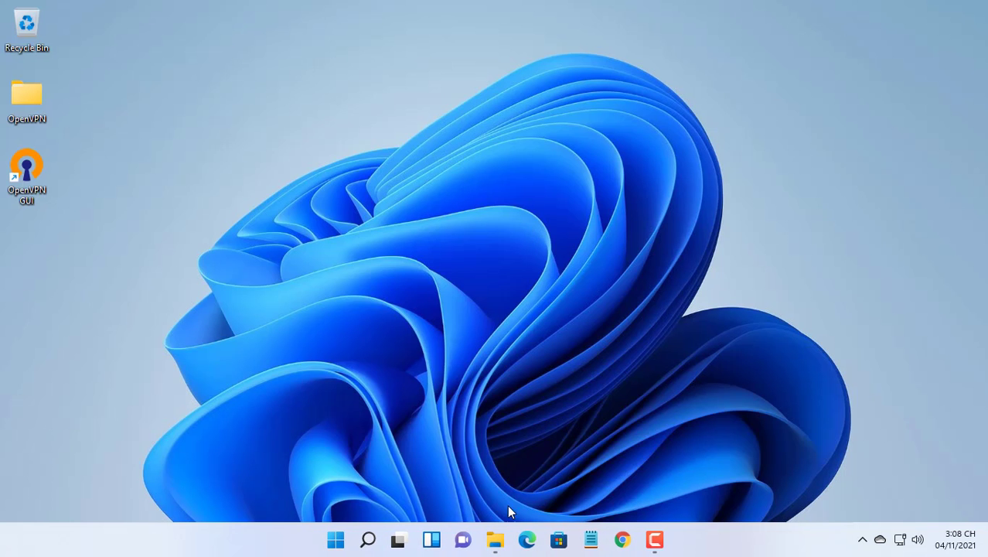
# Browse to C:\Program Files\OpenVPN\easy-rsa\pki in File Explorer and locate the generated dh.pem file
pyautogui.click(495, 538)
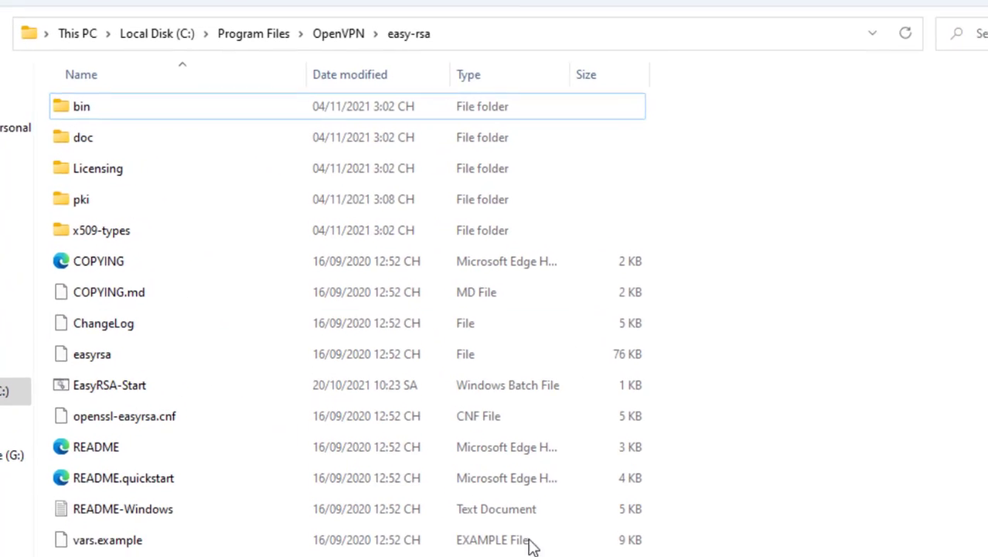
pyautogui.click(346, 33)
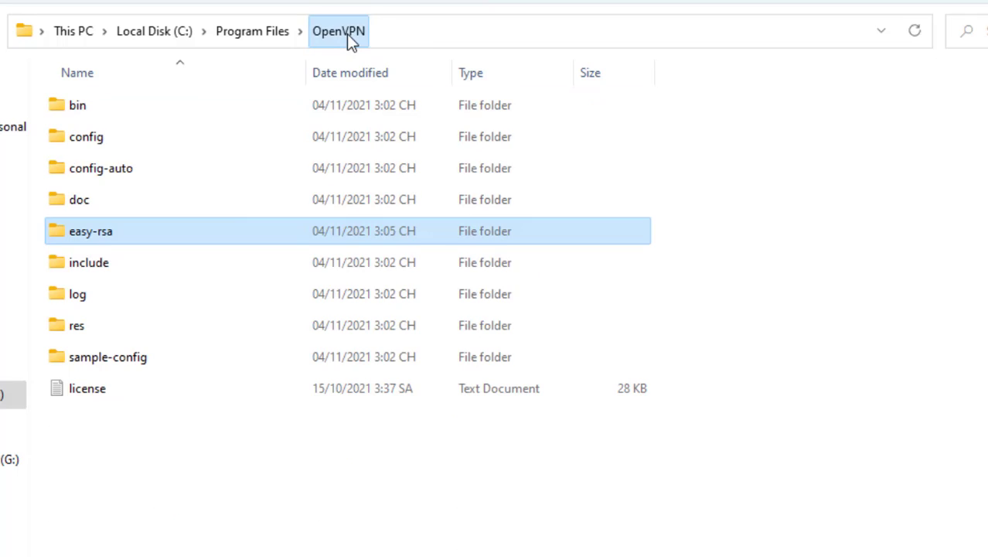
pyautogui.doubleClick(183, 232)
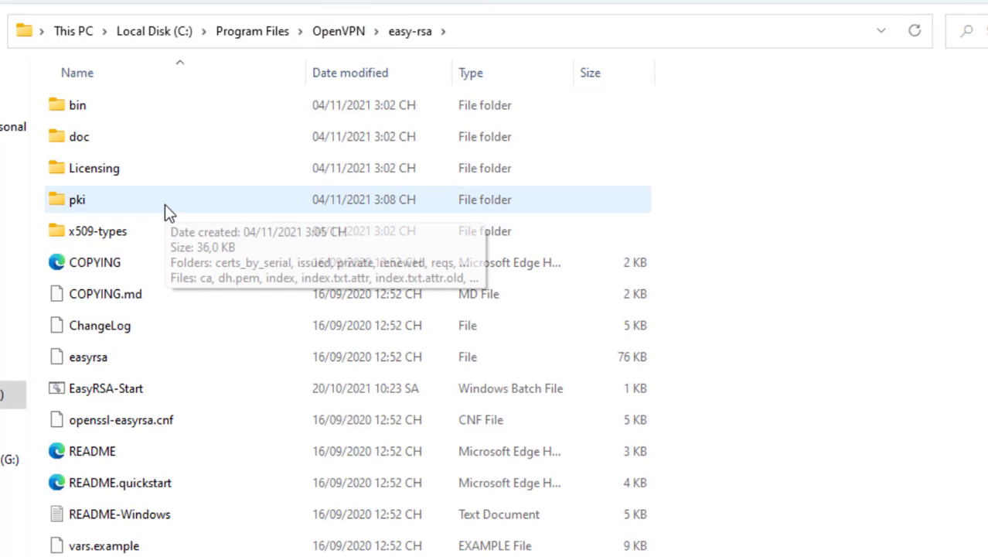
pyautogui.doubleClick(165, 205)
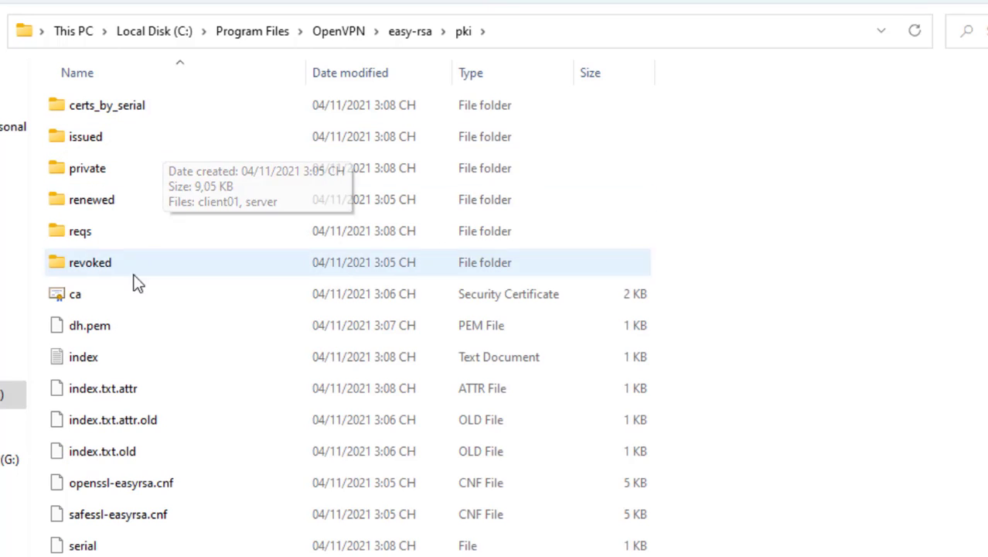
pyautogui.click(126, 324)
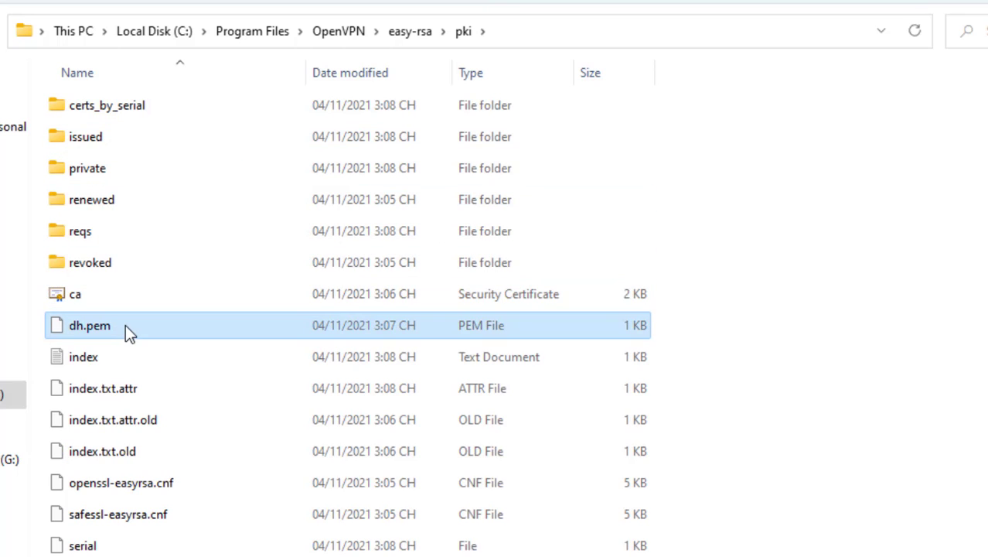
# Check the generated certificates in the issued folder and the key files in the private folder, then minimize the window
pyautogui.doubleClick(132, 142)
pyautogui.moveTo(70, 178); pyautogui.dragTo(136, 110)
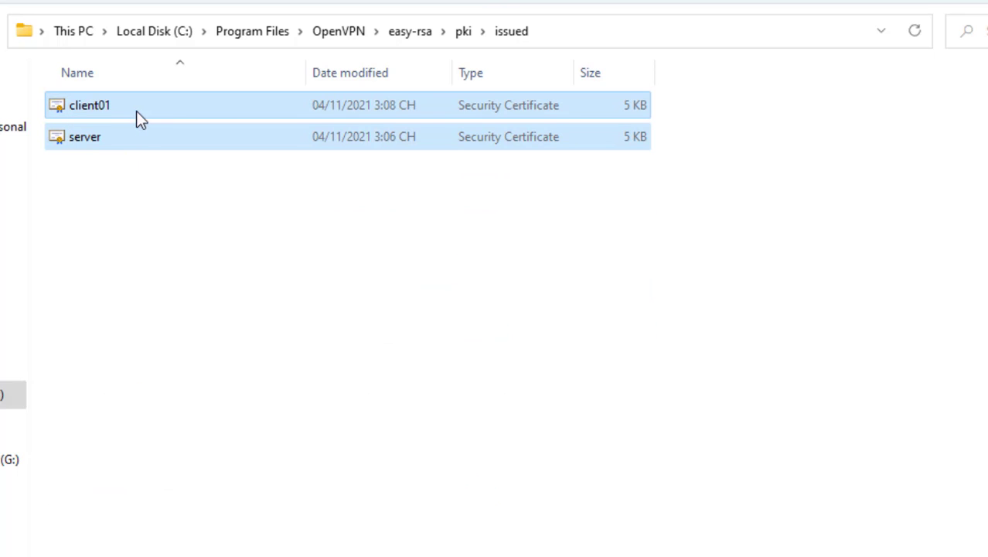
pyautogui.click(461, 33)
pyautogui.doubleClick(167, 172)
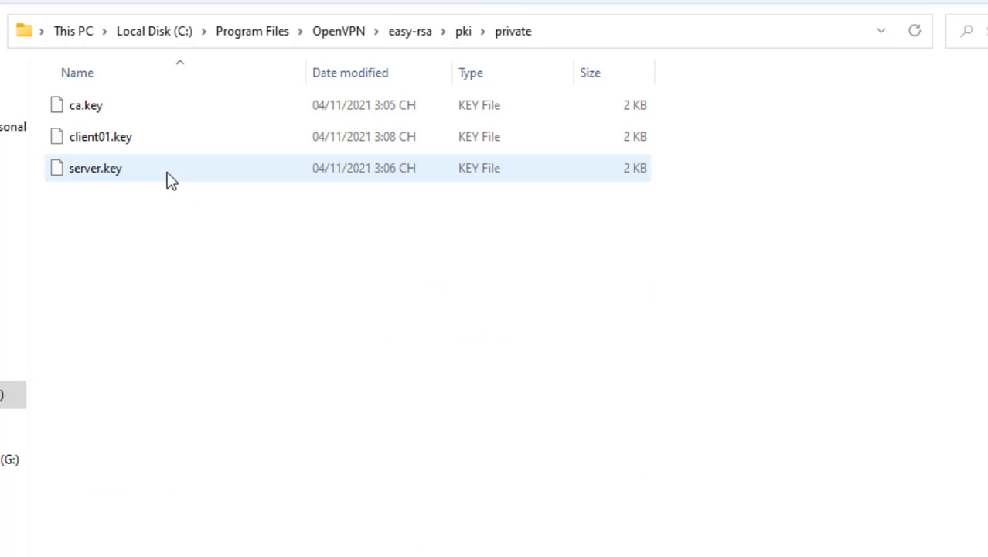
pyautogui.moveTo(81, 223); pyautogui.dragTo(192, 102)
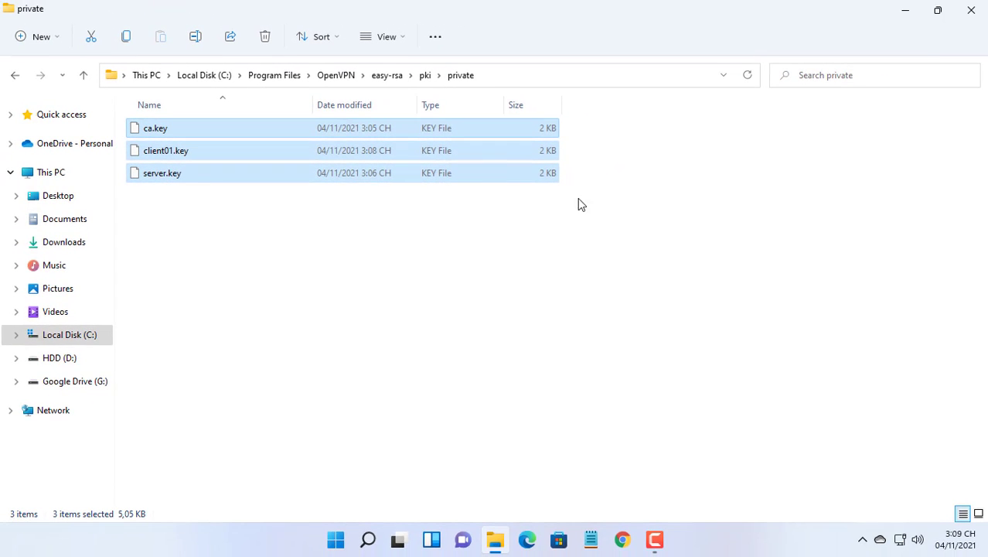
pyautogui.click(913, 17)
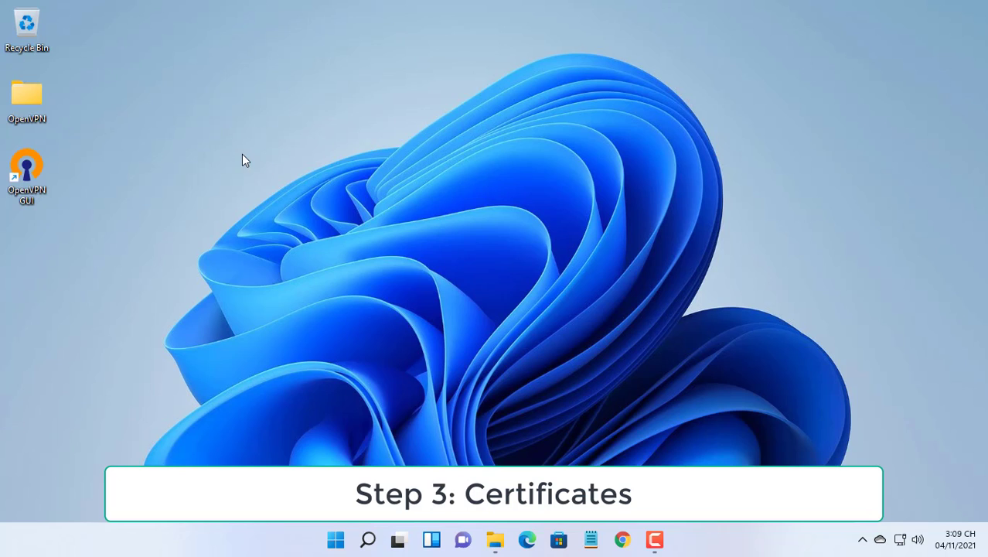
# Create a folder named Server inside the OpenVPN folder on the desktop
pyautogui.doubleClick(37, 105)
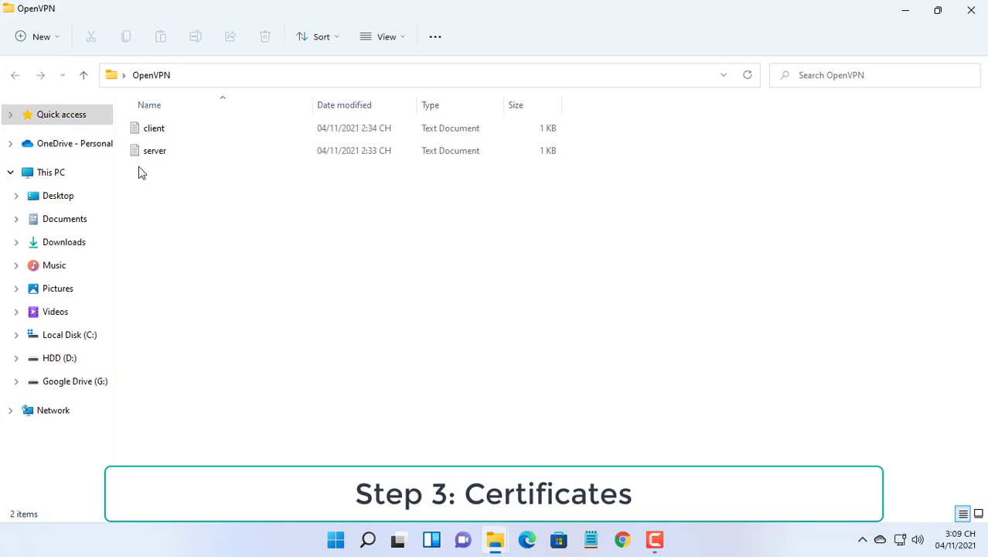
pyautogui.rightClick(183, 212)
pyautogui.moveTo(309, 299)
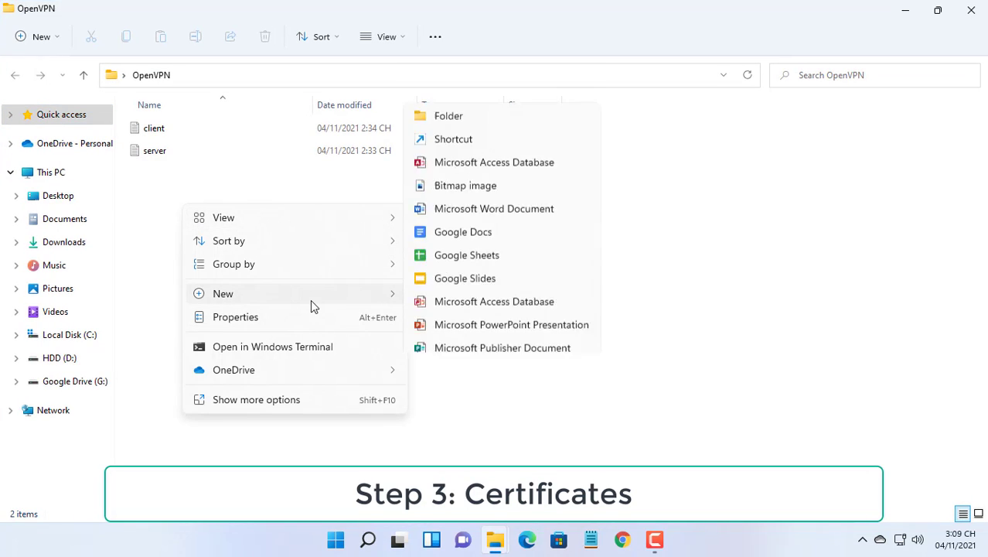
pyautogui.click(464, 40)
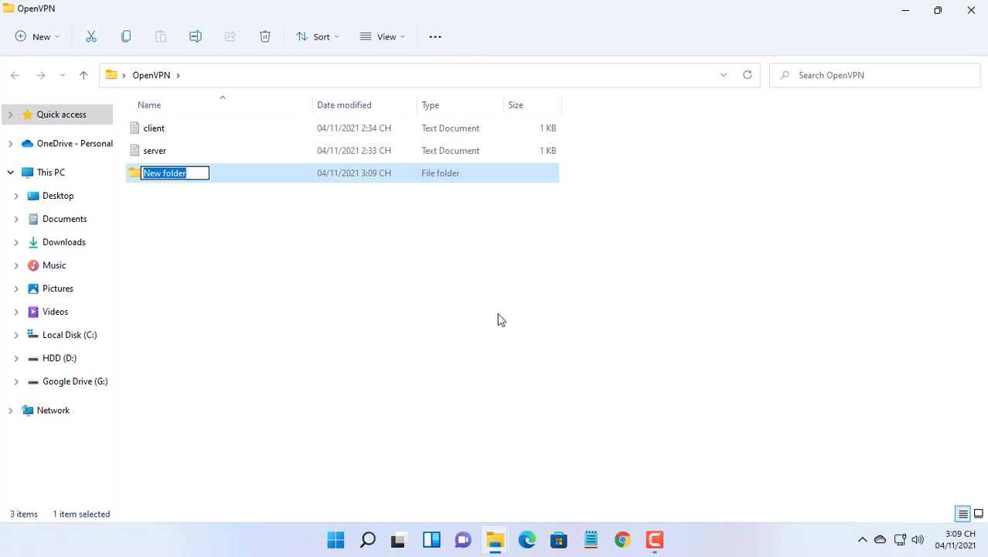
pyautogui.write('Server')
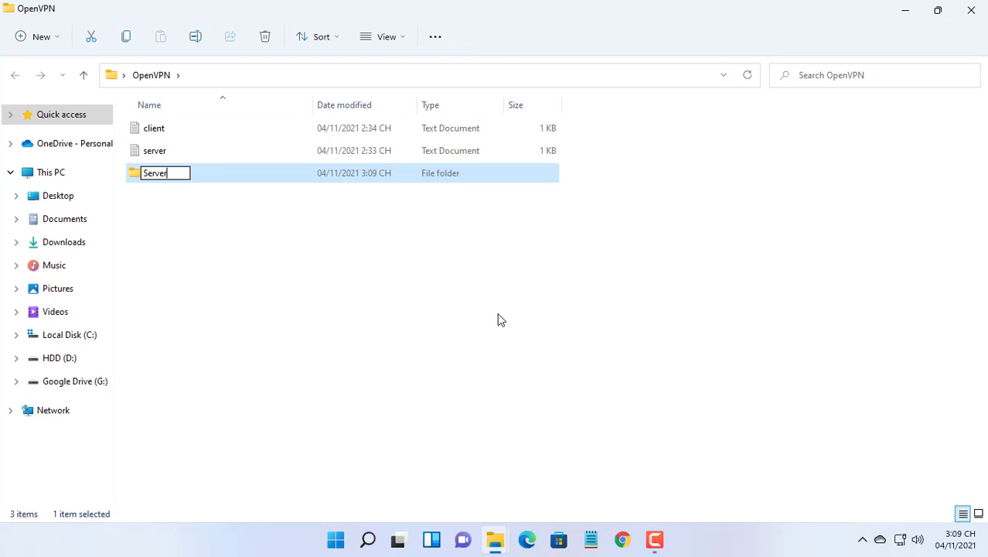
pyautogui.press('Return')
# Create a second folder named Client in the desktop OpenVPN folder
pyautogui.rightClick(220, 245)
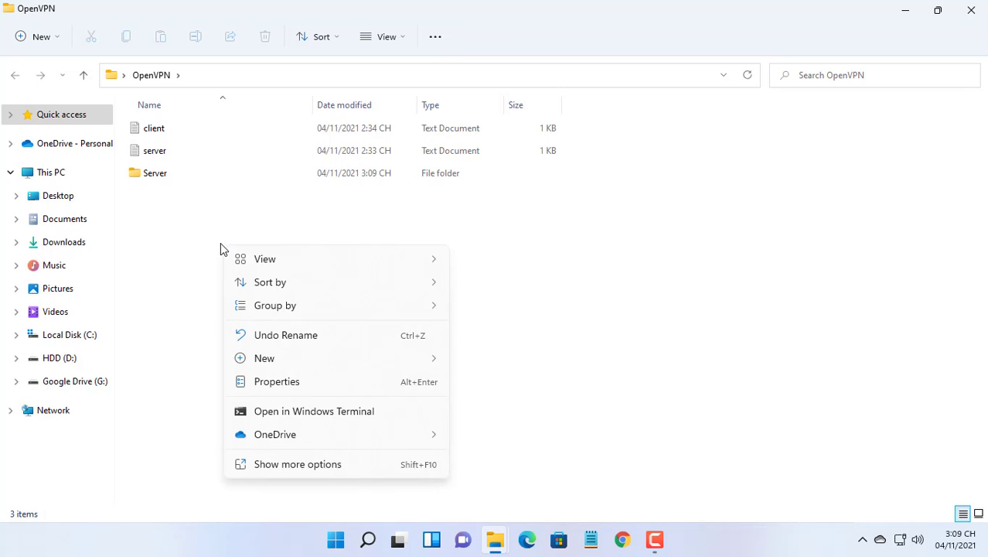
pyautogui.moveTo(270, 361)
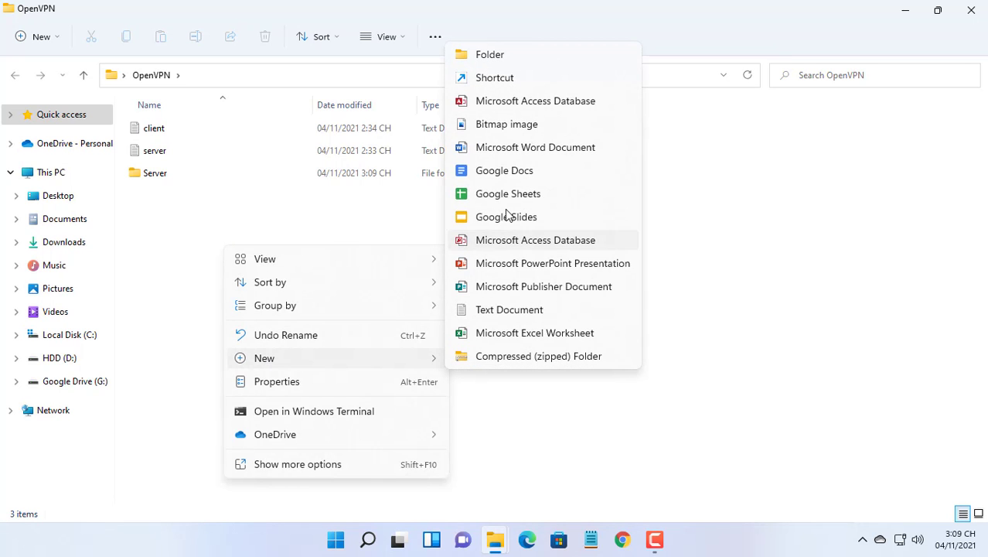
pyautogui.click(497, 57)
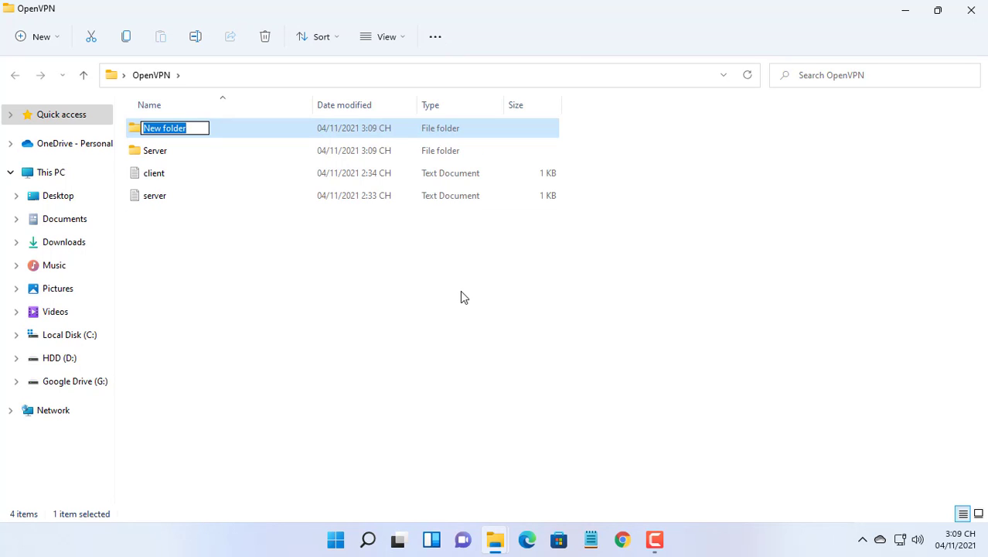
pyautogui.write('Client')
pyautogui.press('Return')
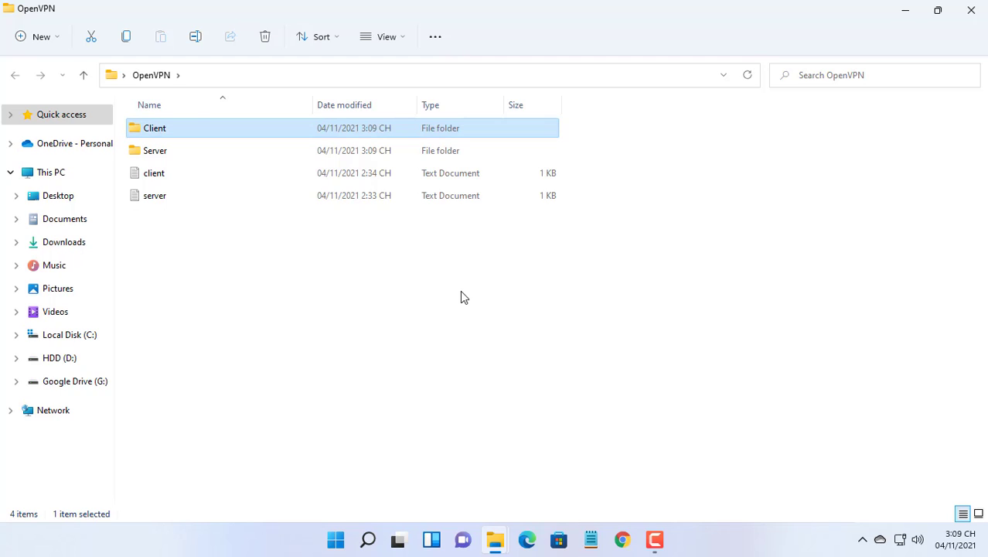
# Open the new Server folder and arrange its window side by side with the private folder window
pyautogui.doubleClick(194, 157)
pyautogui.moveTo(938, 11)
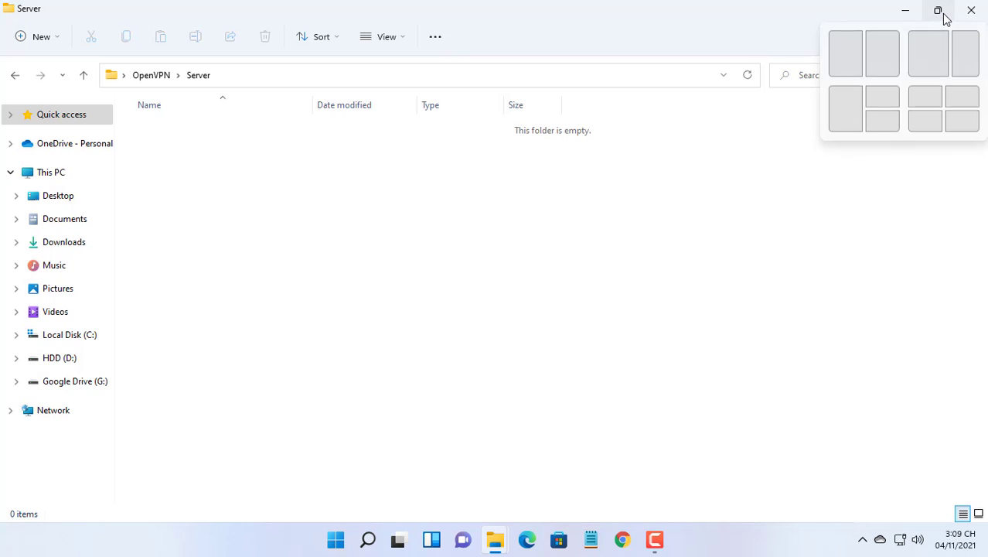
pyautogui.click(854, 56)
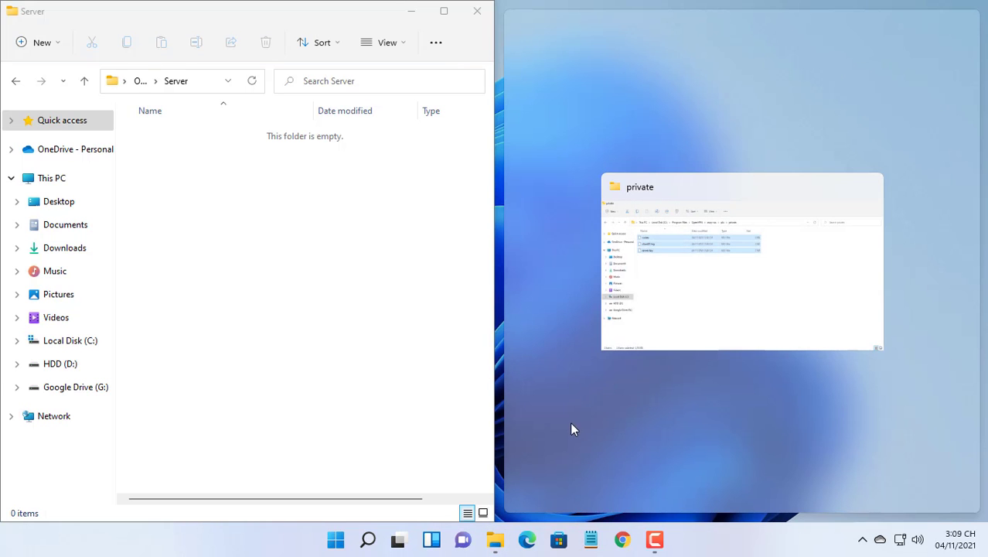
pyautogui.click(684, 303)
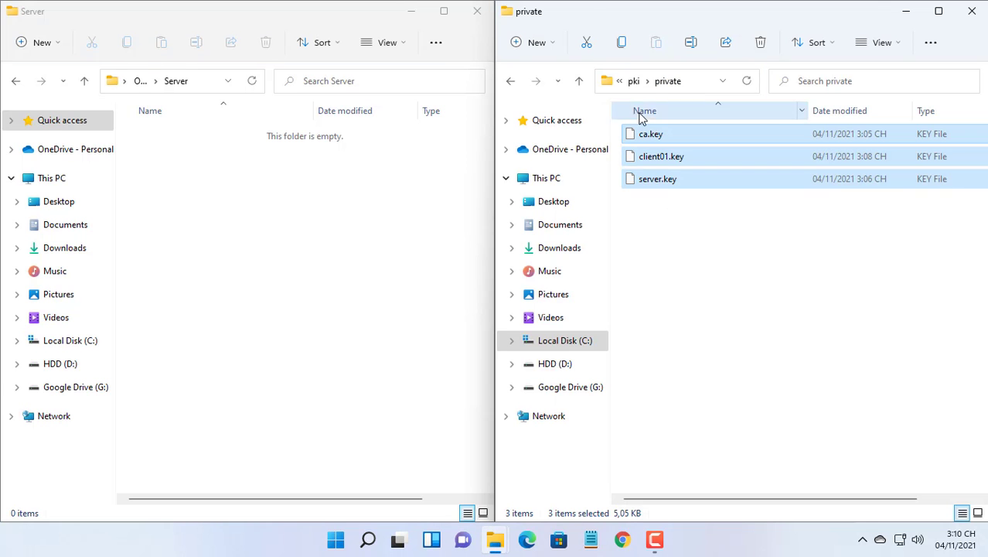
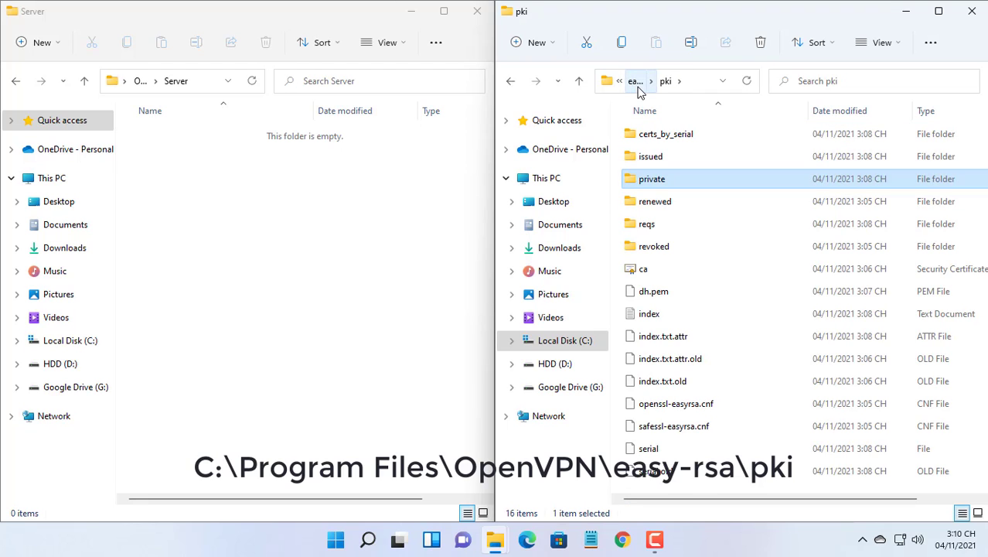
# Copy the ca certificate and dh.pem from the pki folder into the Server folder
pyautogui.click(657, 271)
pyautogui.keyDown('ctrl'); pyautogui.click(663, 295); pyautogui.keyUp('ctrl')
pyautogui.rightClick(664, 294)
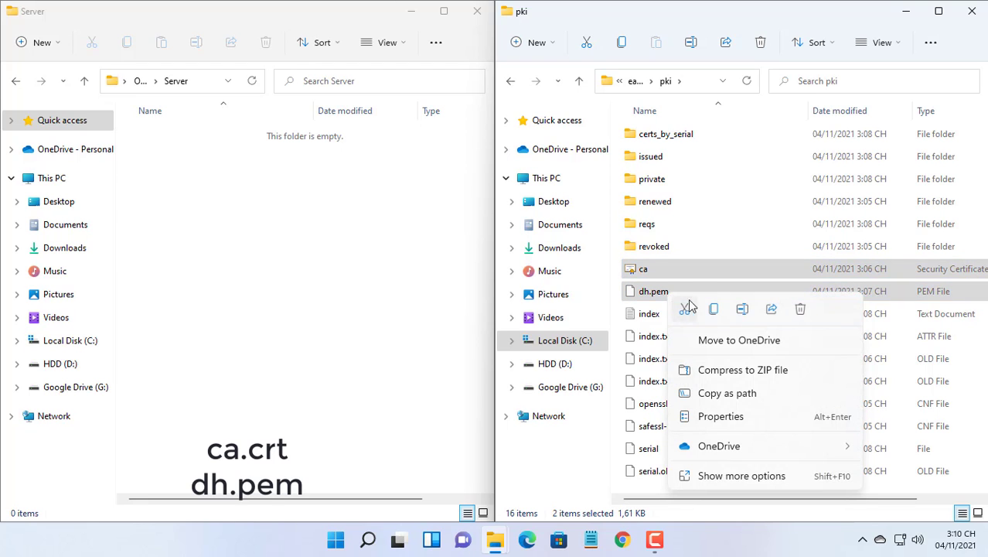
pyautogui.click(713, 311)
pyautogui.rightClick(183, 198)
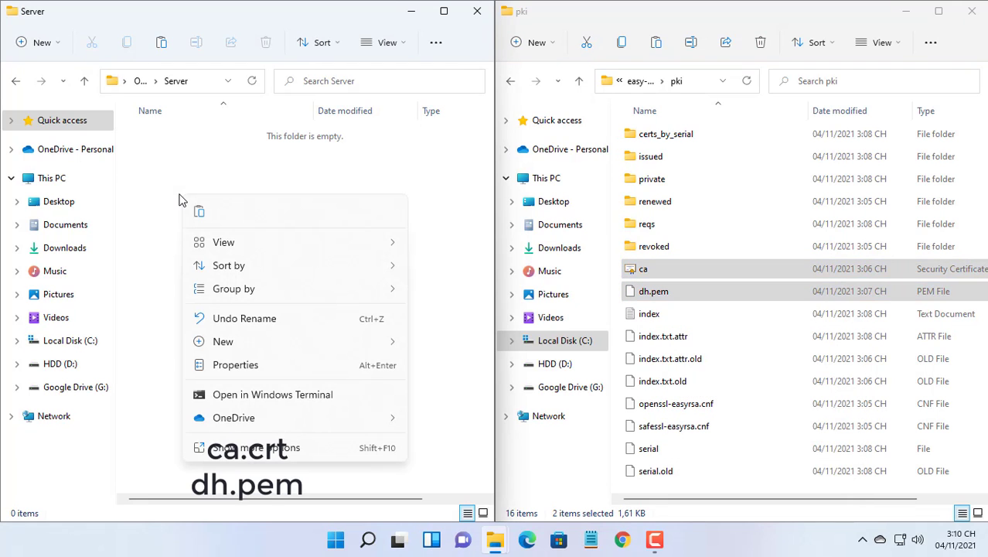
pyautogui.click(199, 211)
pyautogui.click(197, 223)
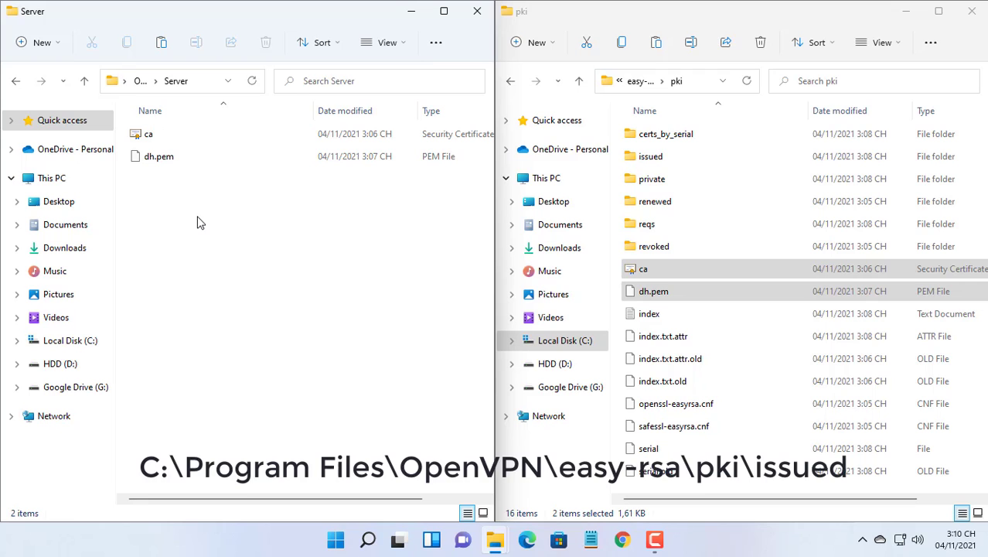
# Copy the server certificate from the pki\issued folder into the Server folder
pyautogui.click(651, 157)
pyautogui.doubleClick(652, 157)
pyautogui.click(658, 159)
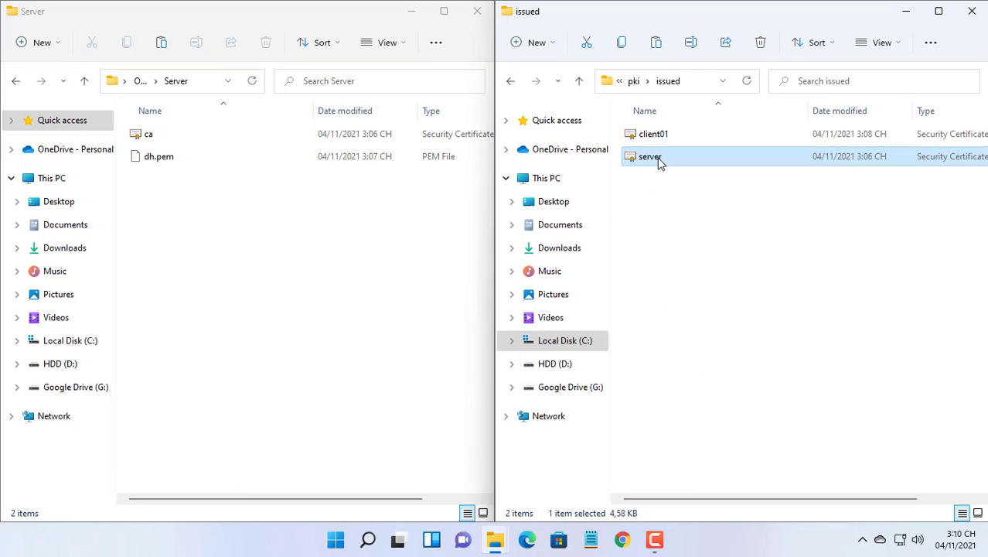
pyautogui.click(623, 42)
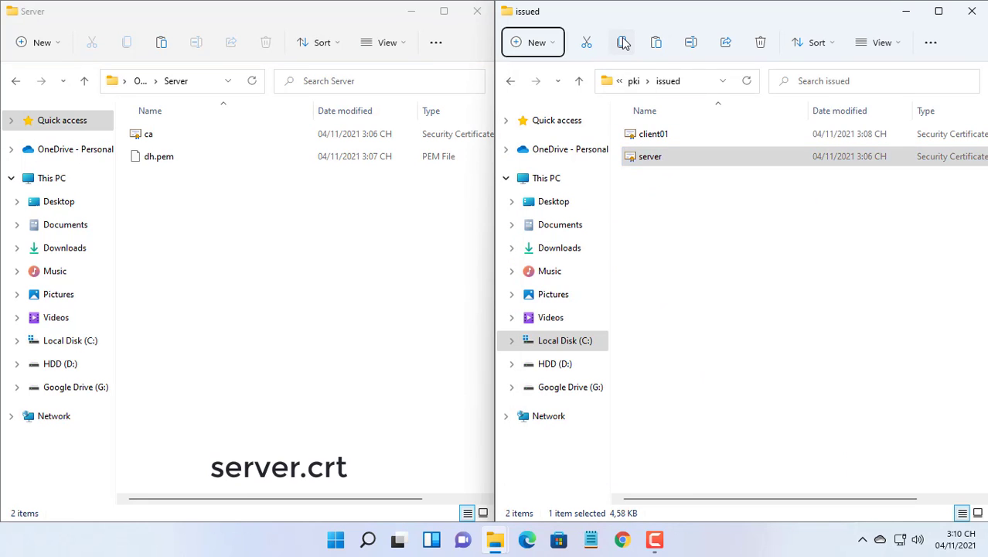
pyautogui.click(161, 43)
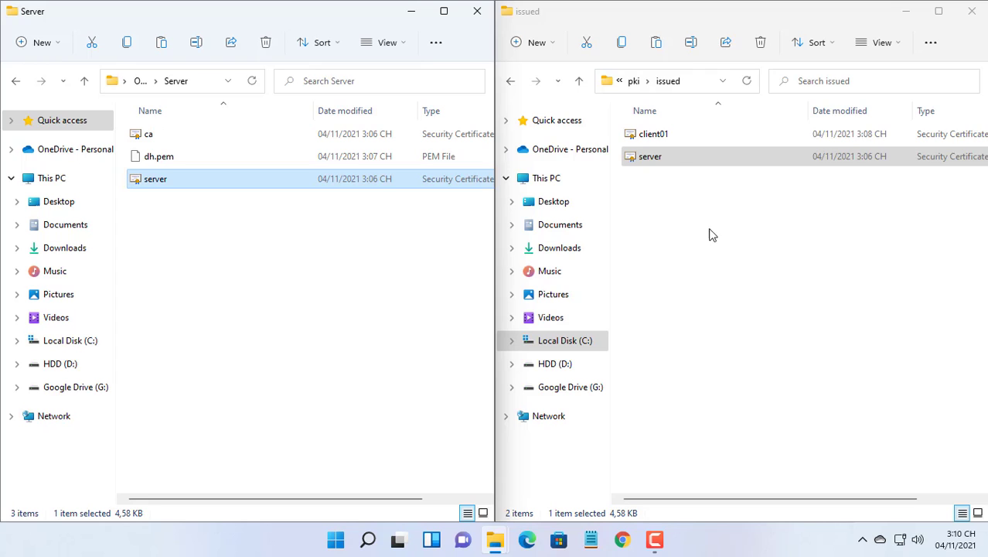
# Copy server.key from the pki\private folder into the Server folder
pyautogui.click(634, 80)
pyautogui.click(666, 184)
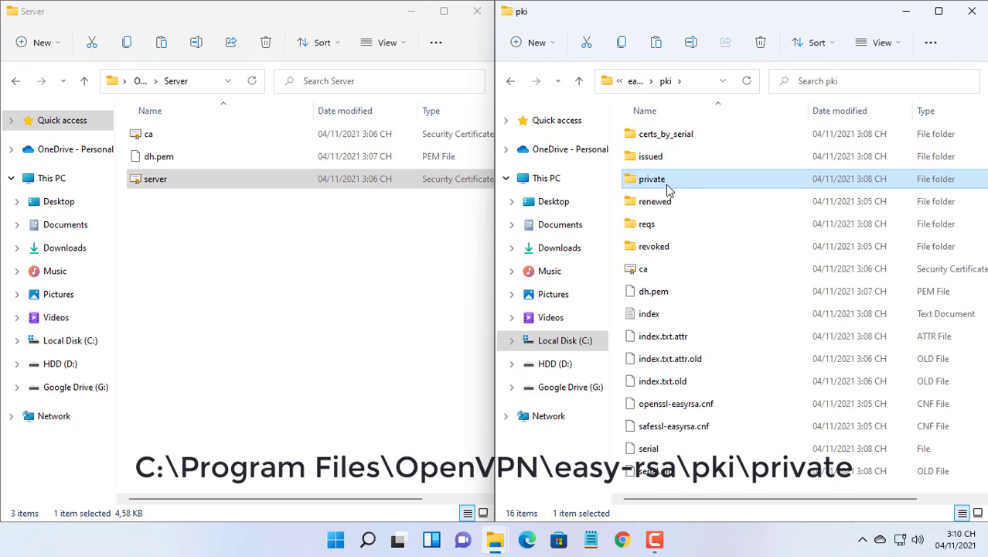
pyautogui.doubleClick(666, 184)
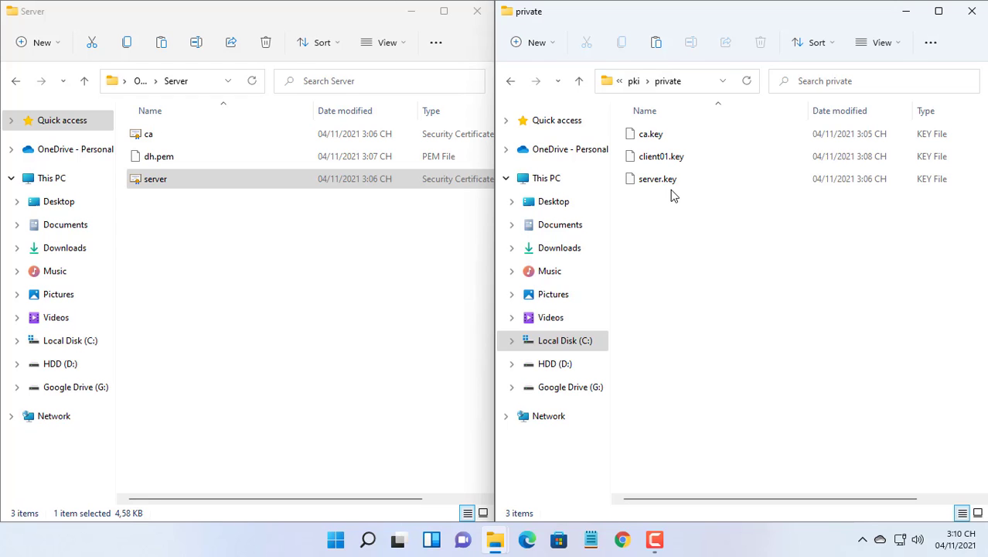
pyautogui.click(672, 184)
pyautogui.click(624, 44)
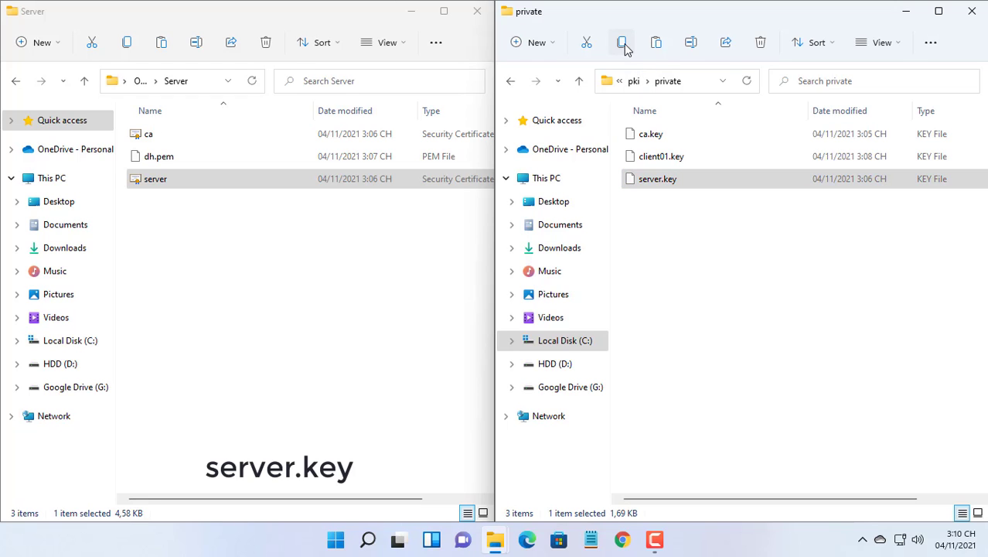
pyautogui.click(160, 43)
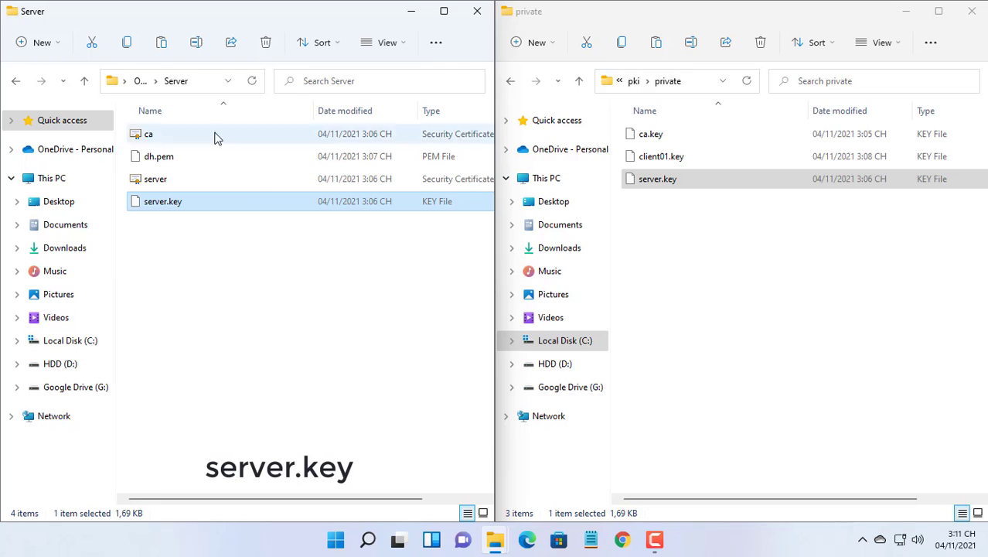
# Open the Client folder in place of Server and copy client01.key from the private folder into it
pyautogui.click(140, 81)
pyautogui.doubleClick(181, 136)
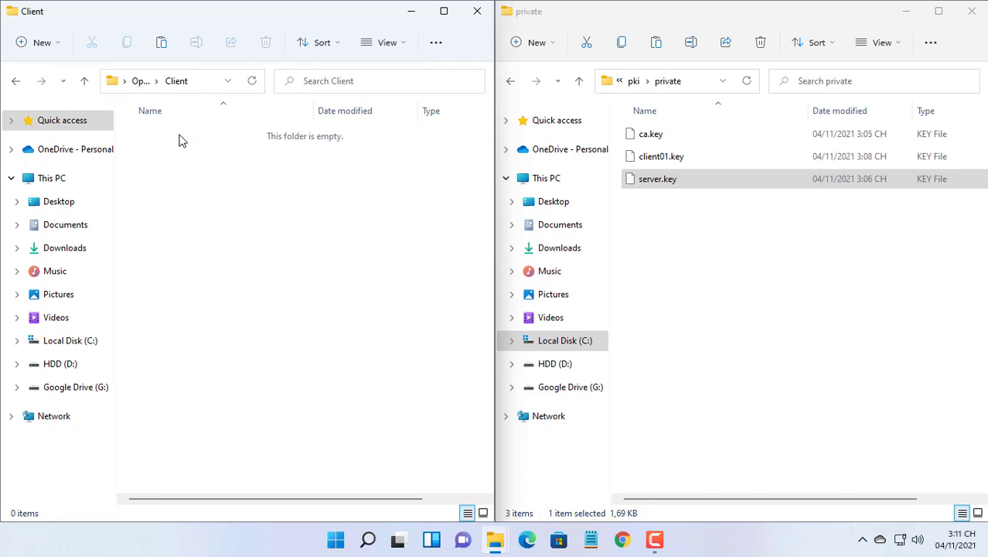
pyautogui.click(747, 250)
pyautogui.click(682, 167)
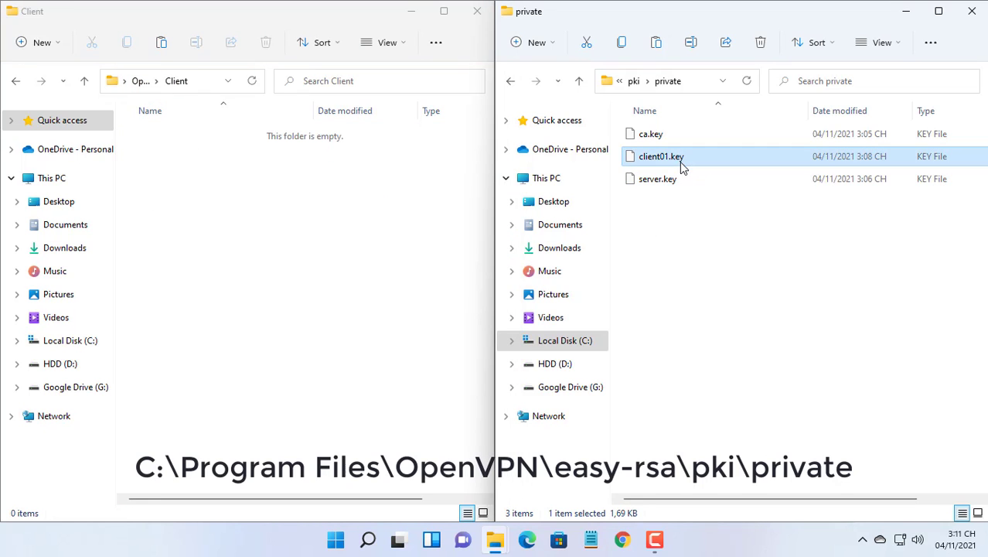
pyautogui.click(620, 43)
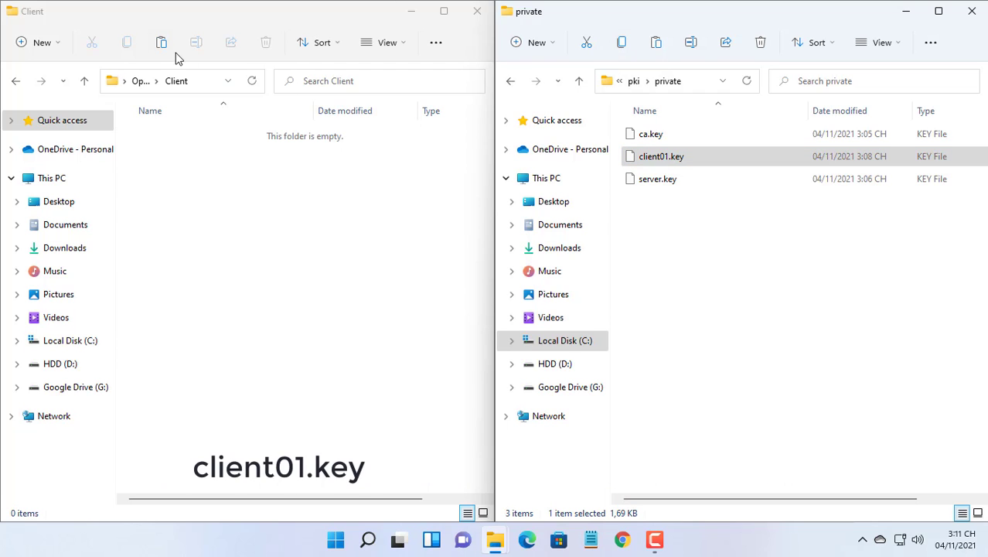
pyautogui.click(160, 42)
# Copy the ca certificate from the pki folder into the Client folder
pyautogui.click(633, 80)
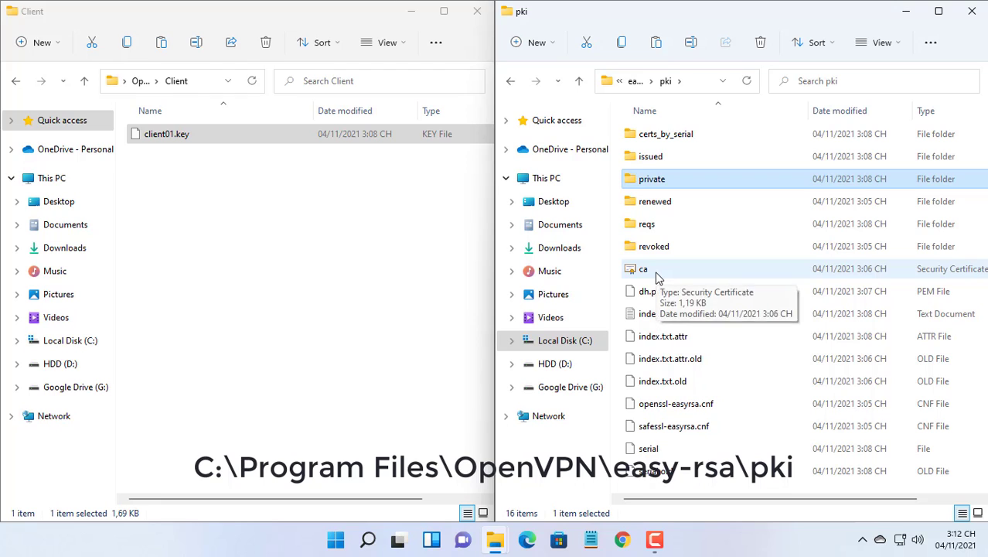
pyautogui.click(657, 277)
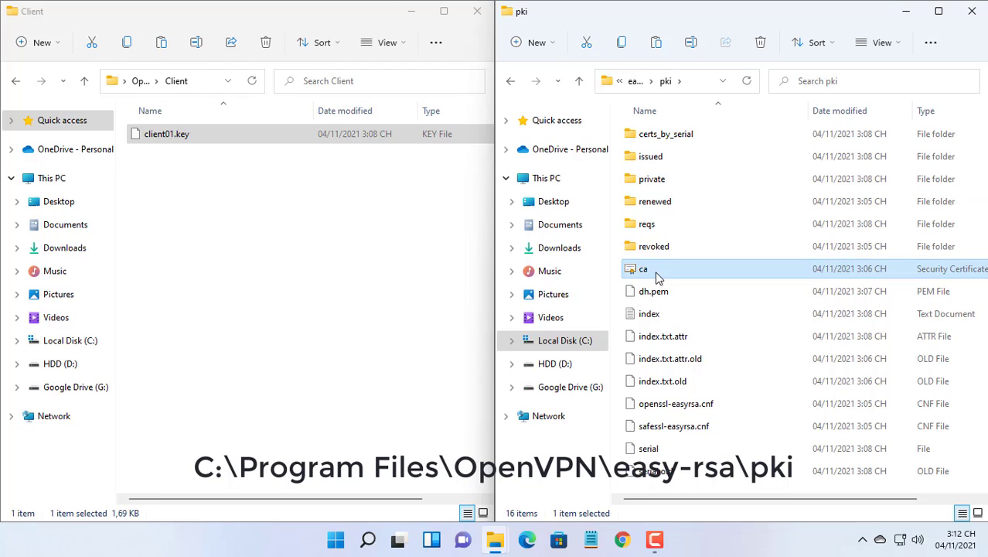
pyautogui.click(621, 43)
pyautogui.click(161, 44)
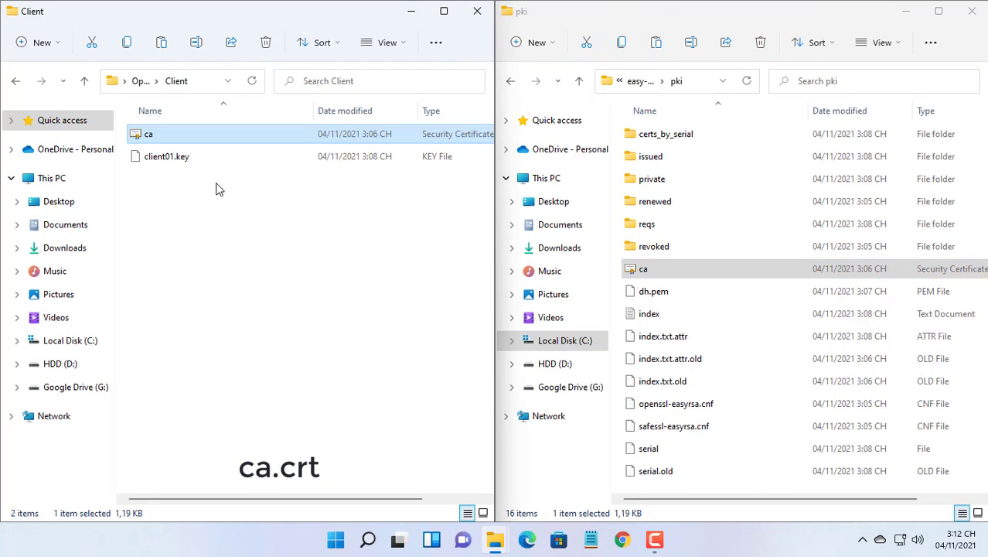
# Copy the client01 certificate from the issued folder into Client, close the issued window and maximize the Client window
pyautogui.doubleClick(669, 163)
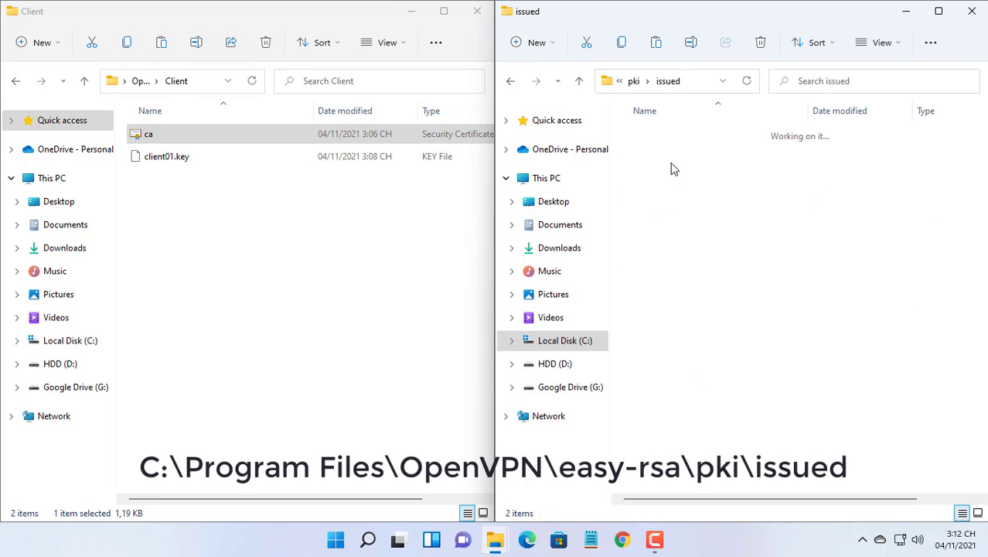
pyautogui.click(671, 137)
pyautogui.click(623, 43)
pyautogui.click(162, 45)
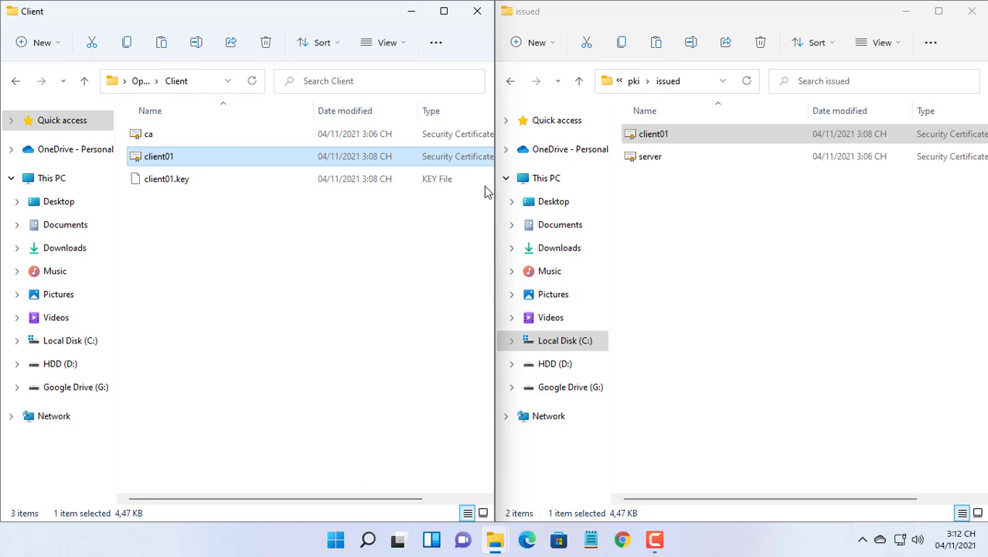
pyautogui.click(971, 10)
pyautogui.click(454, 17)
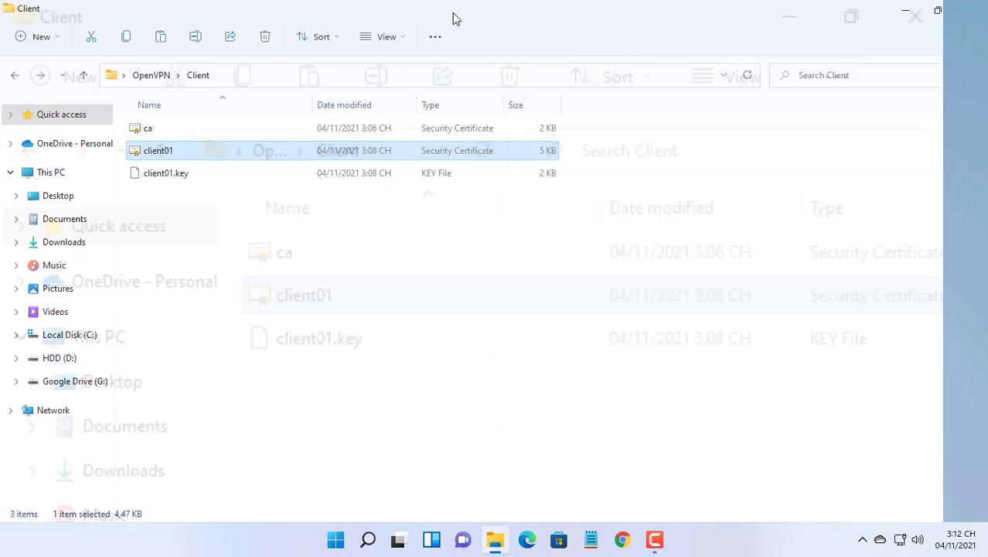
# Check the files collected in the Server and Client folders, then return to the OpenVPN folder
pyautogui.click(156, 76)
pyautogui.click(179, 153)
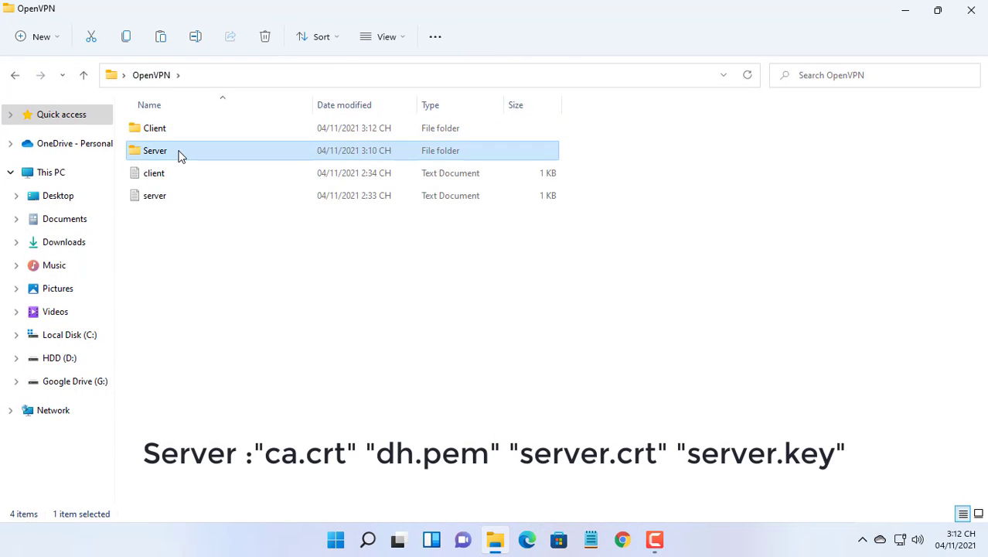
pyautogui.doubleClick(179, 153)
pyautogui.moveTo(166, 246); pyautogui.dragTo(218, 101)
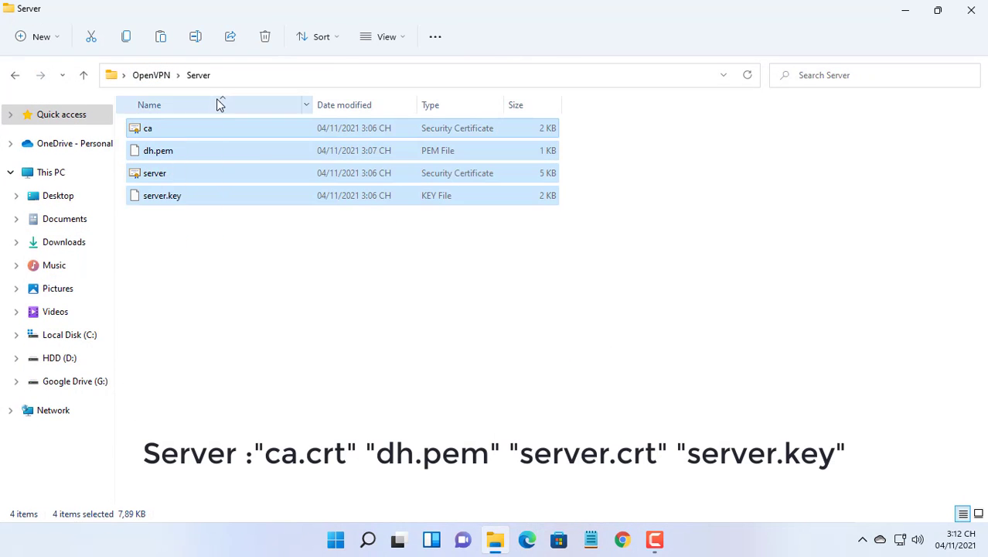
pyautogui.click(164, 77)
pyautogui.doubleClick(195, 130)
pyautogui.moveTo(148, 213); pyautogui.dragTo(221, 120)
pyautogui.click(158, 77)
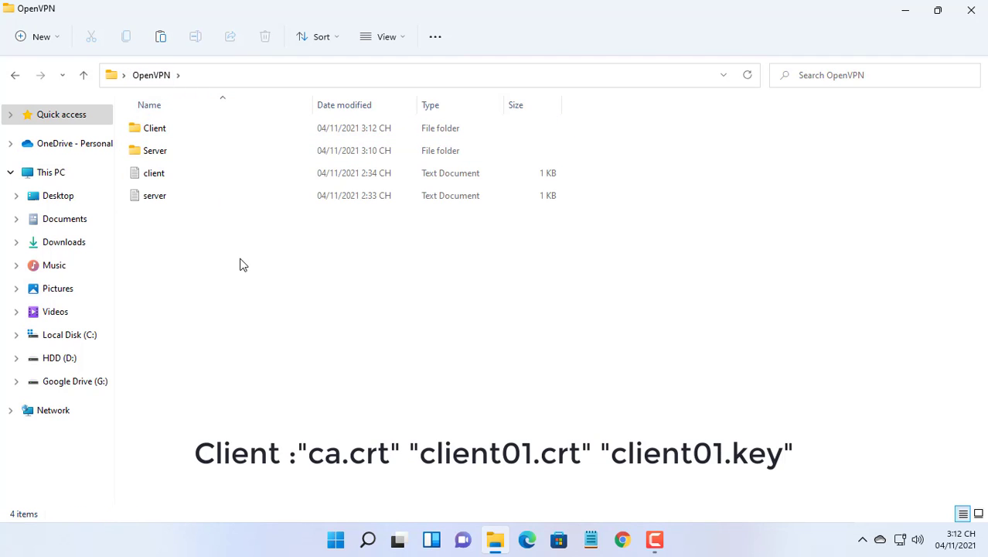
# Open the server text document from the OpenVPN folder in Notepad and look over its configuration lines
pyautogui.doubleClick(165, 203)
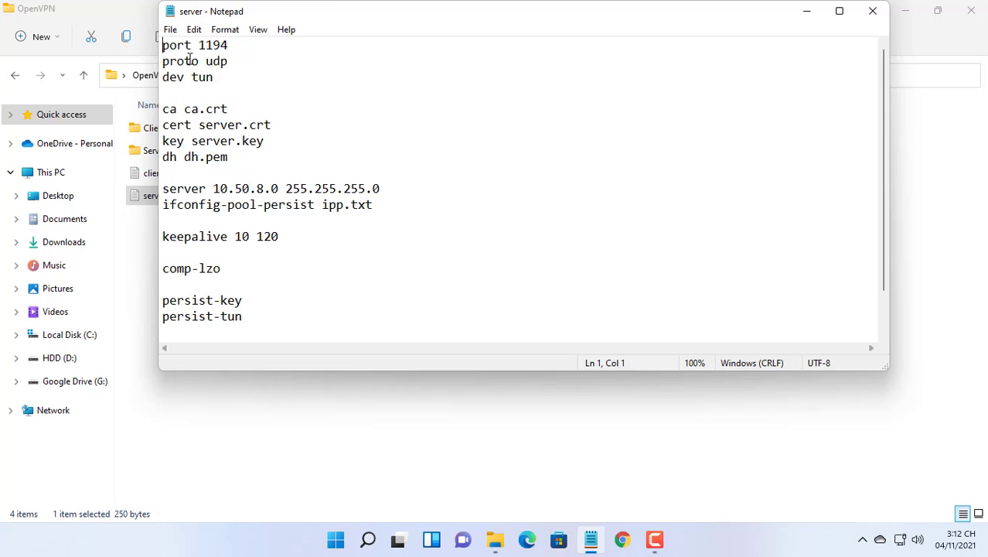
pyautogui.moveTo(163, 48); pyautogui.dragTo(279, 314)
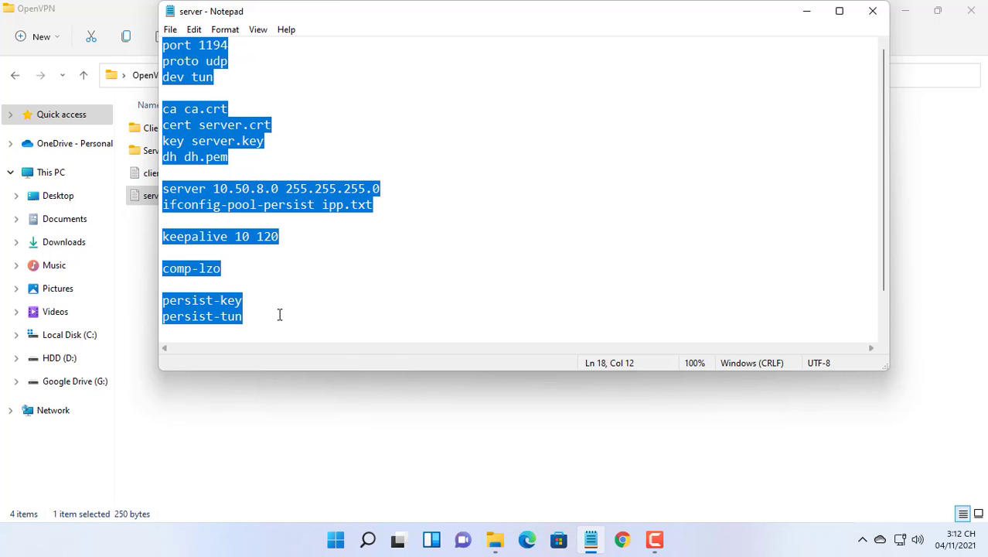
pyautogui.moveTo(289, 20); pyautogui.dragTo(437, 37)
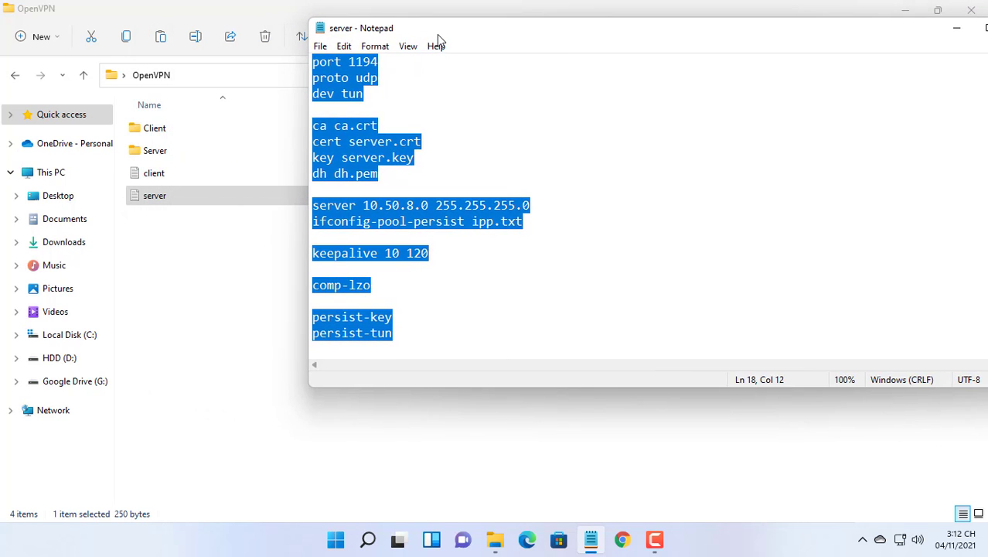
# Save the server configuration as server.ovpn in the Server folder with the file type All Files, then close Notepad
pyautogui.click(324, 49)
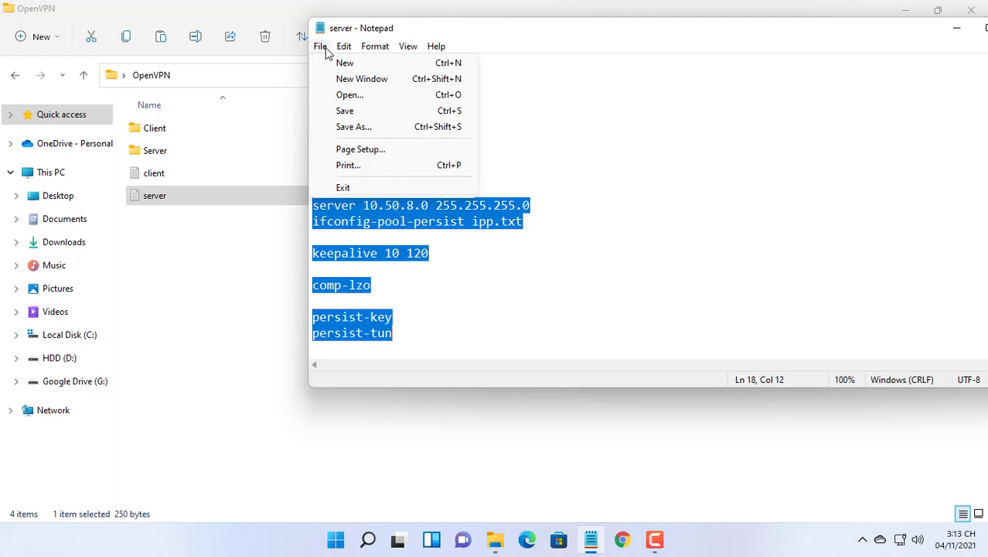
pyautogui.click(391, 127)
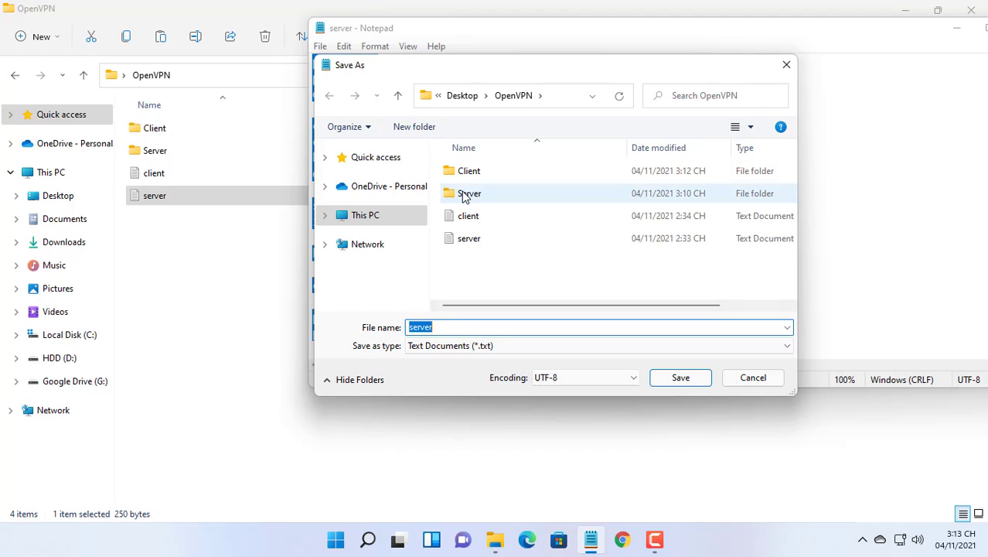
pyautogui.doubleClick(462, 197)
pyautogui.click(525, 345)
pyautogui.click(522, 370)
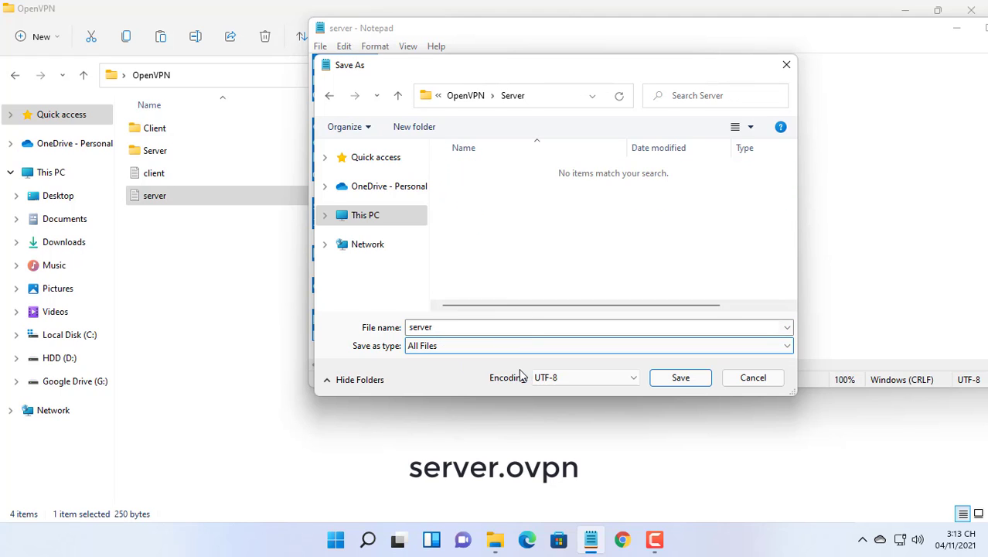
pyautogui.doubleClick(520, 331)
pyautogui.click(520, 330)
pyautogui.write('.ovpn')
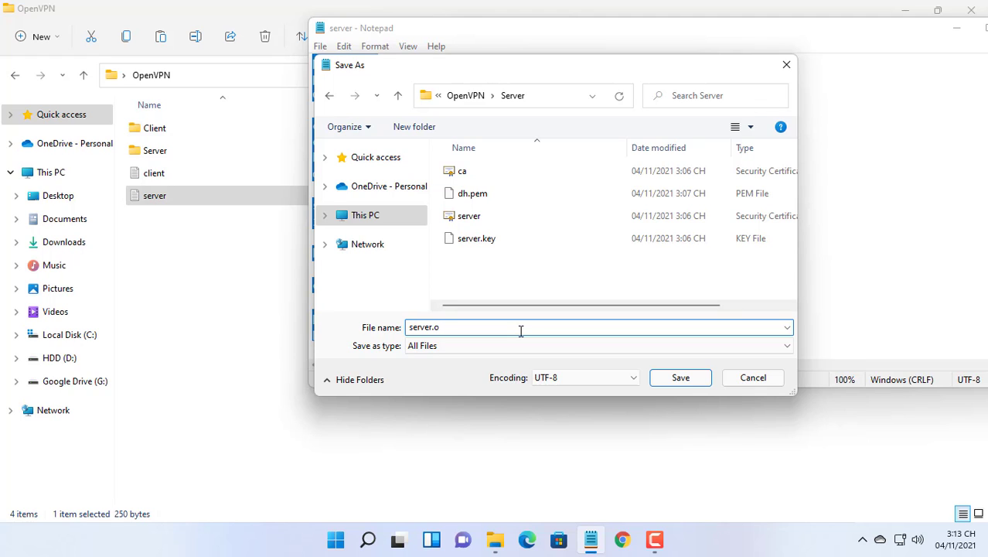
pyautogui.click(680, 378)
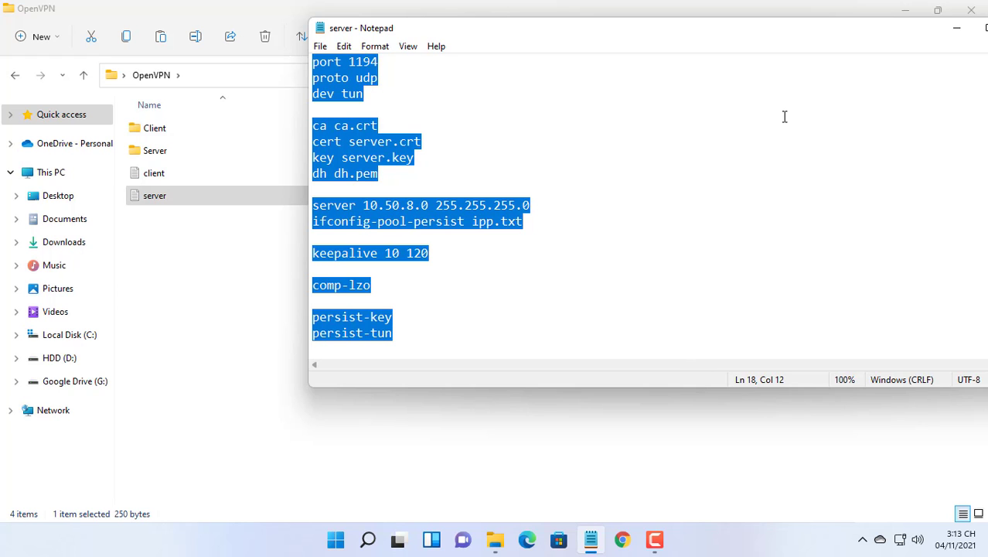
pyautogui.moveTo(813, 34); pyautogui.dragTo(694, 88)
pyautogui.click(895, 82)
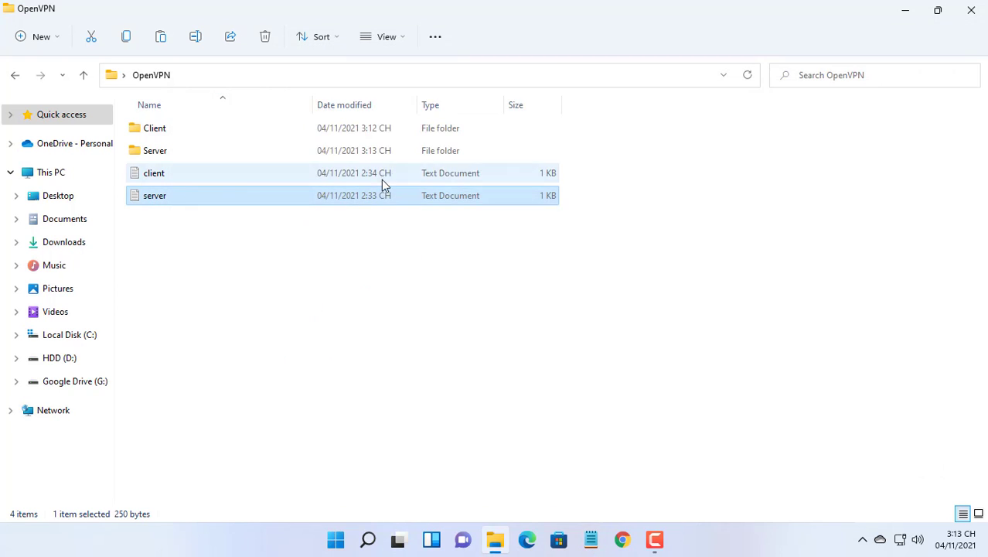
# Check the Server folder for the new server OpenVPN config file, then minimize the window
pyautogui.doubleClick(179, 152)
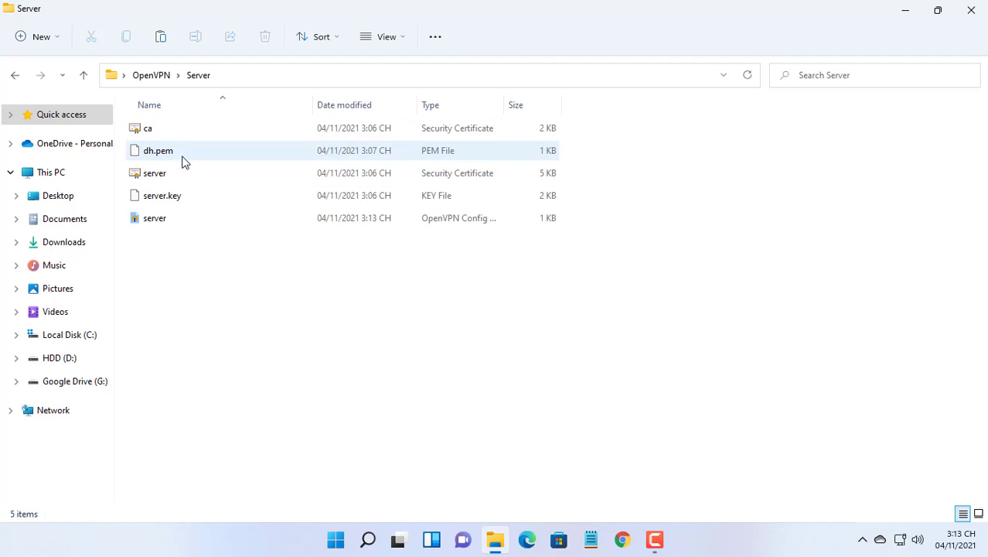
pyautogui.click(183, 223)
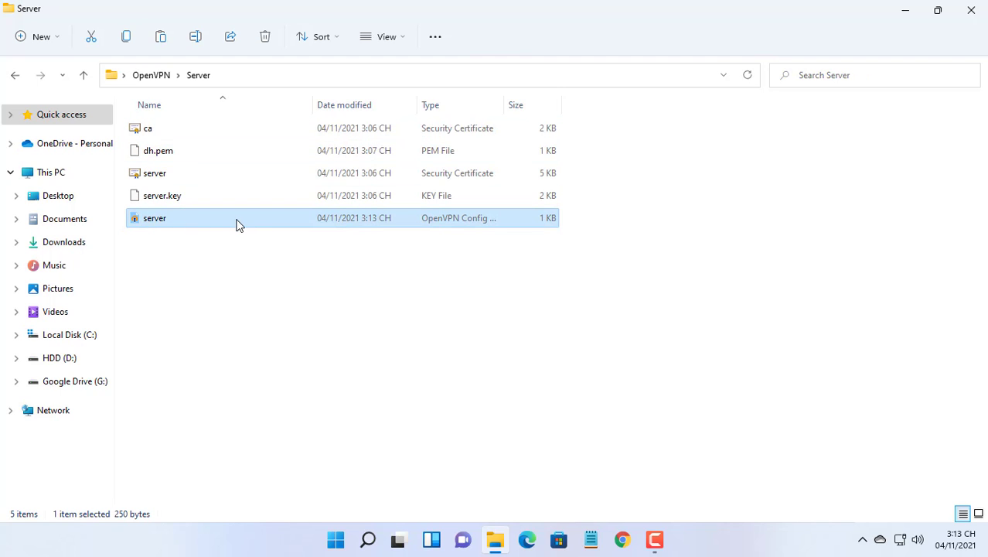
pyautogui.click(231, 271)
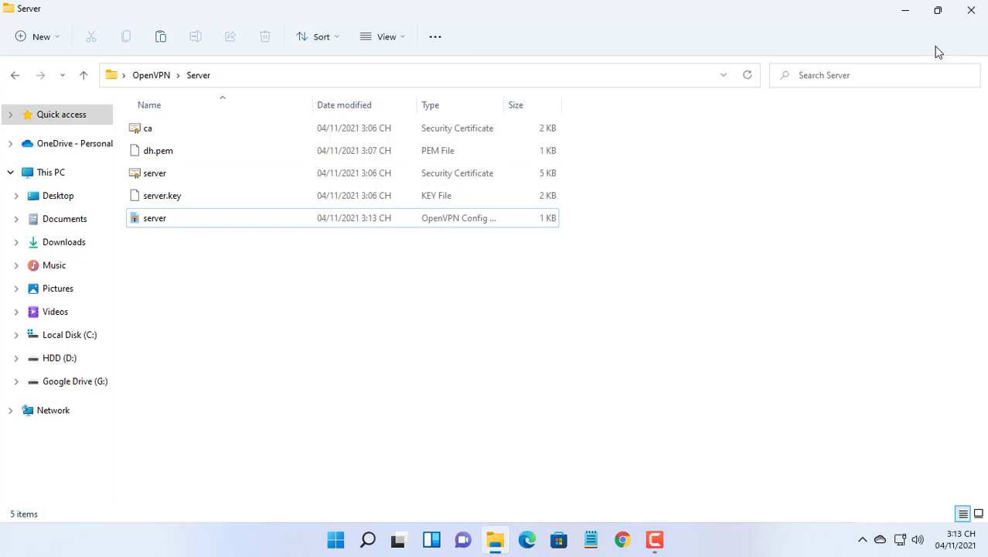
pyautogui.click(903, 12)
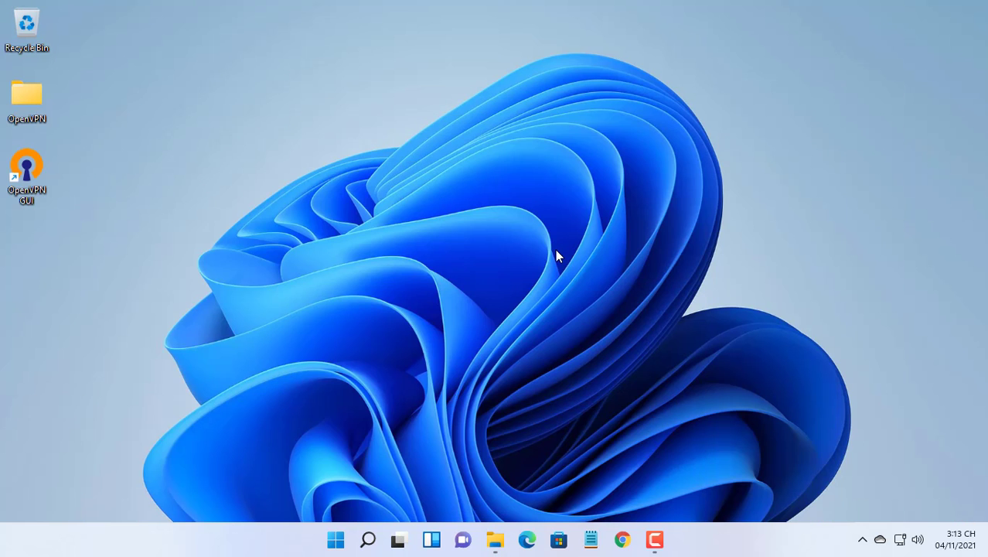
# Open a new File Explorer window at C:\Program Files\OpenVPN
pyautogui.rightClick(495, 539)
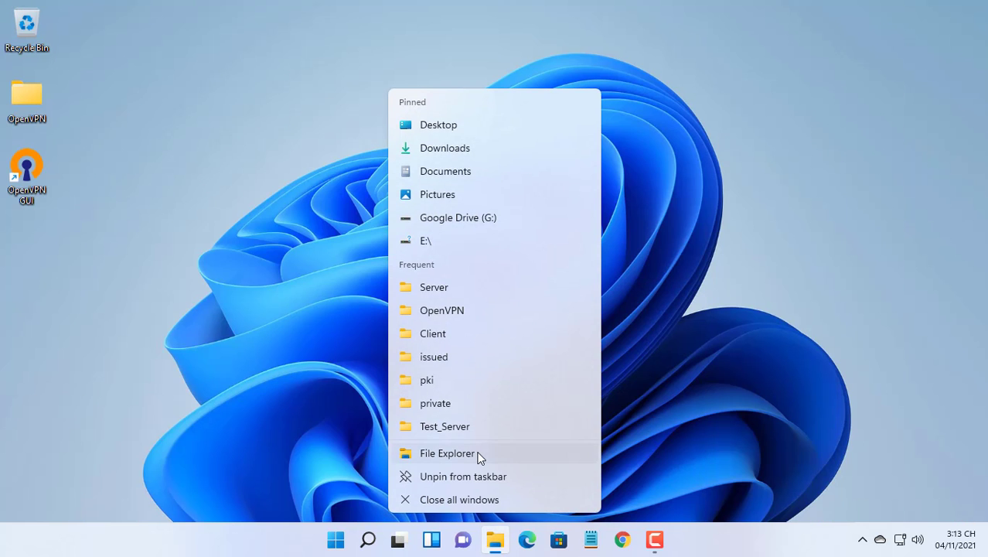
pyautogui.click(447, 453)
pyautogui.click(550, 29)
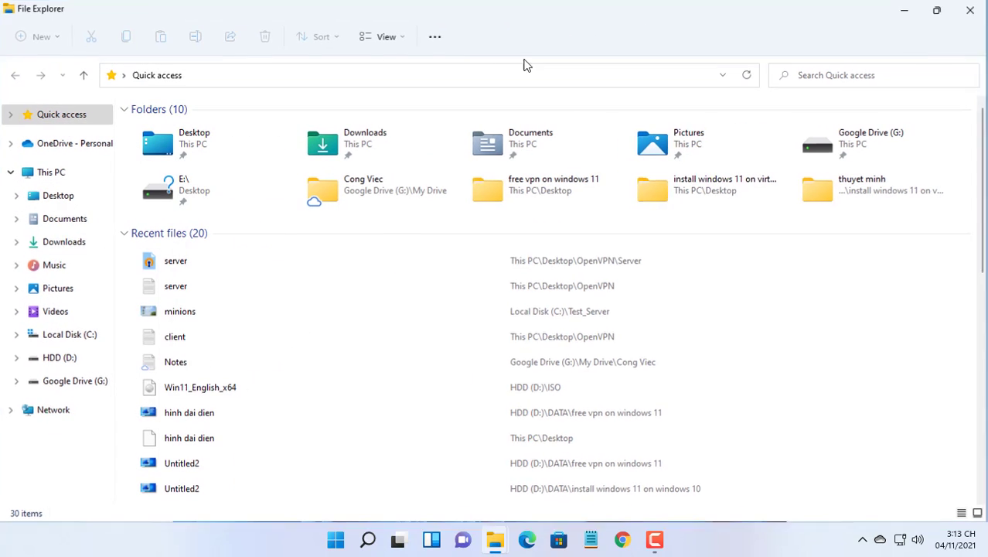
pyautogui.click(76, 337)
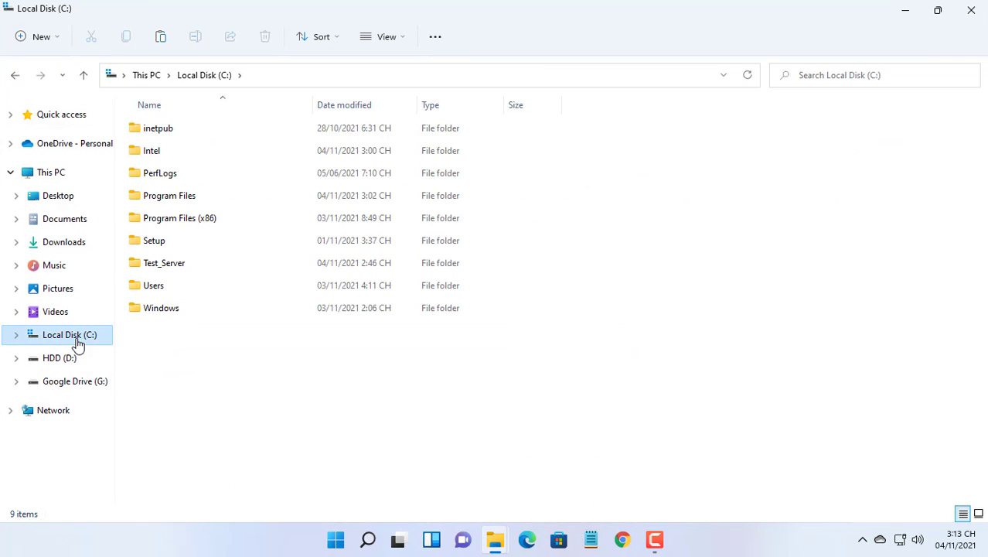
pyautogui.doubleClick(185, 198)
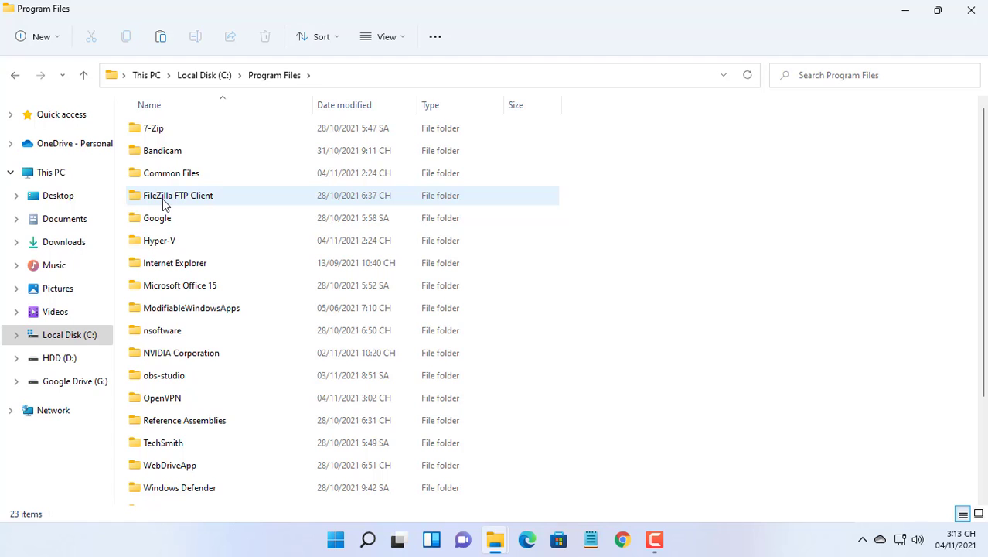
pyautogui.doubleClick(170, 398)
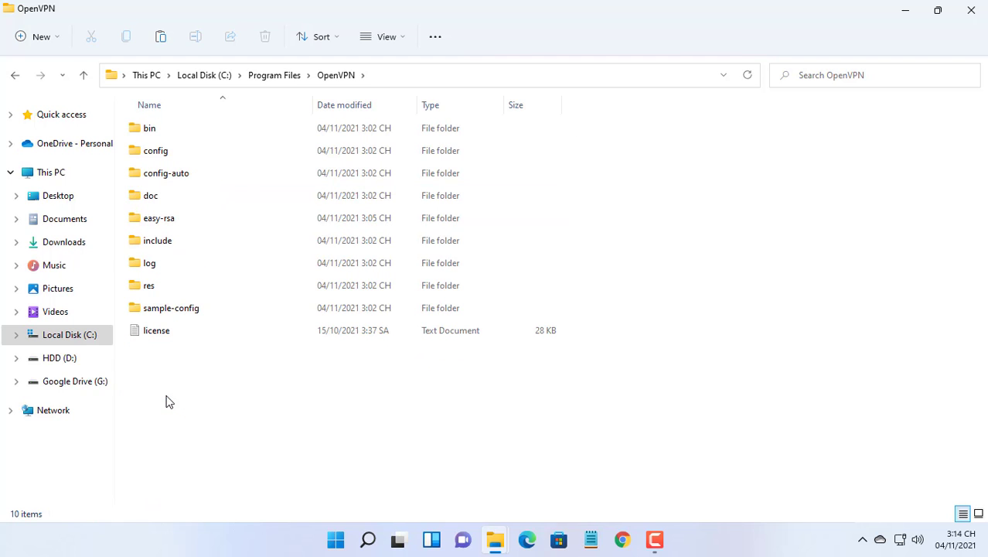
# Arrange the Program Files OpenVPN window side by side with the Server folder window
pyautogui.moveTo(941, 16)
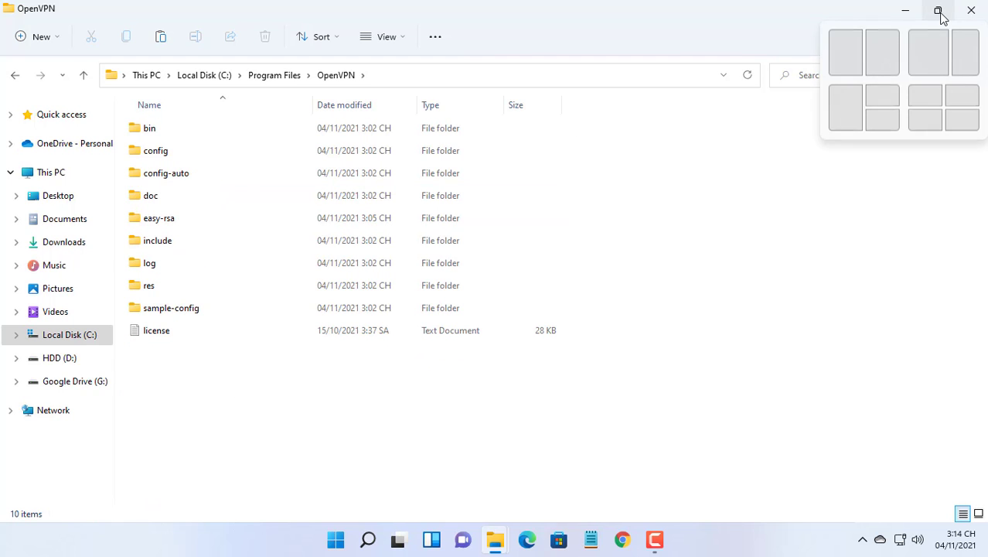
pyautogui.click(892, 48)
pyautogui.click(294, 261)
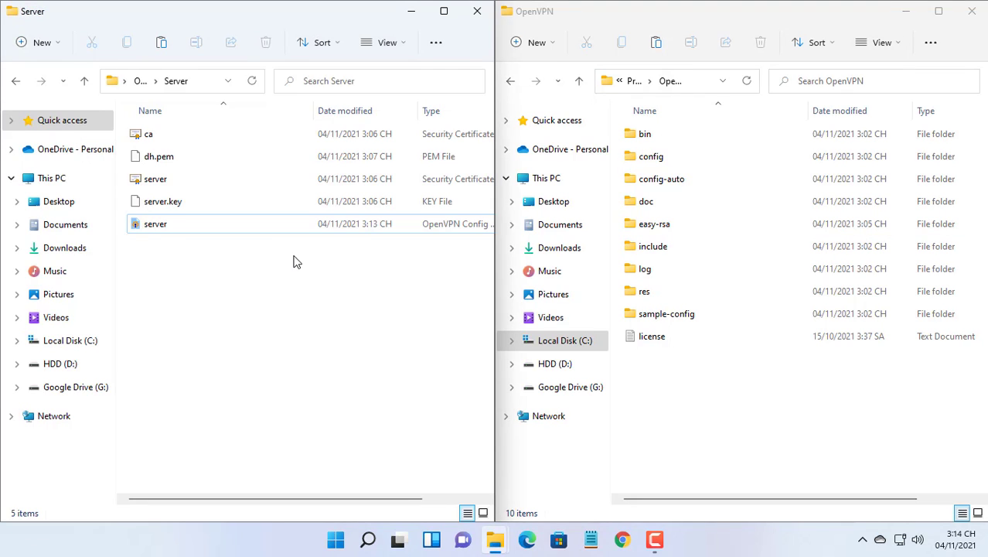
# Copy all files from the Server folder into the OpenVPN config folder, granting administrator permission for all items
pyautogui.doubleClick(677, 159)
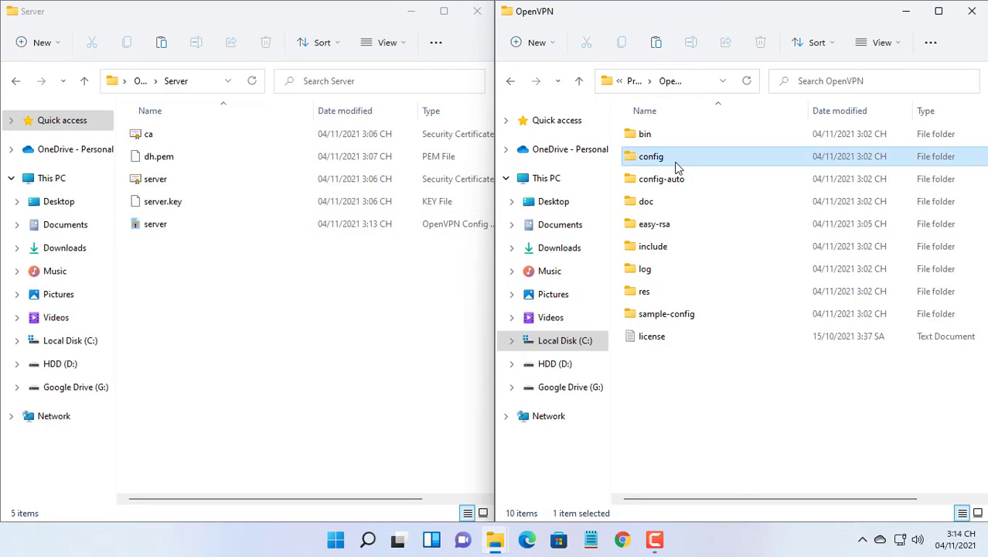
pyautogui.moveTo(160, 265); pyautogui.dragTo(187, 134)
pyautogui.click(127, 44)
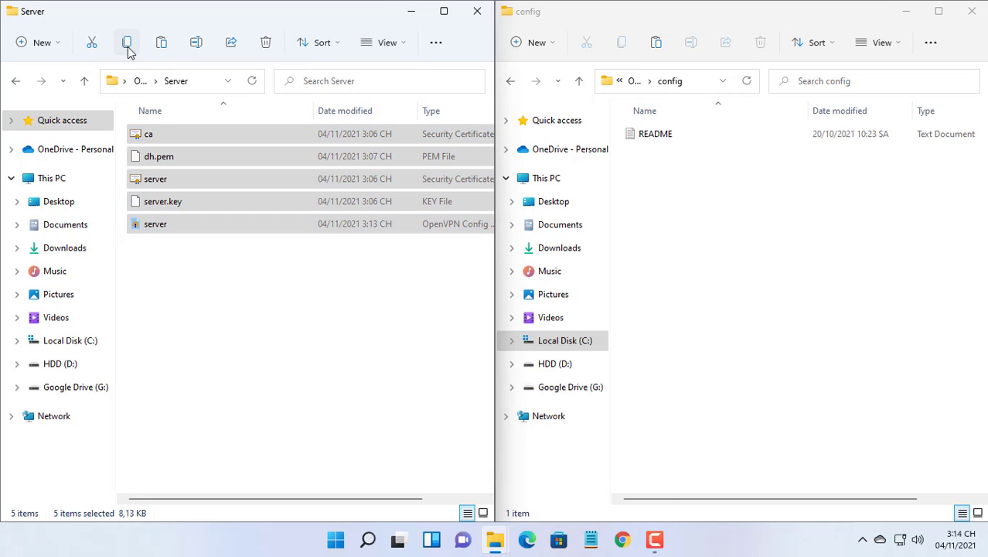
pyautogui.click(657, 43)
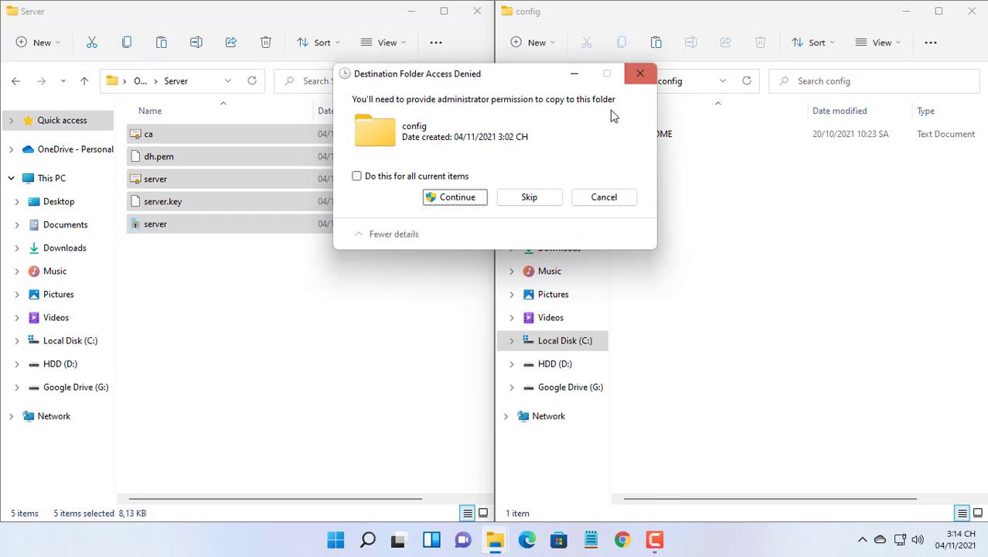
pyautogui.click(466, 203)
pyautogui.click(453, 178)
pyautogui.click(465, 202)
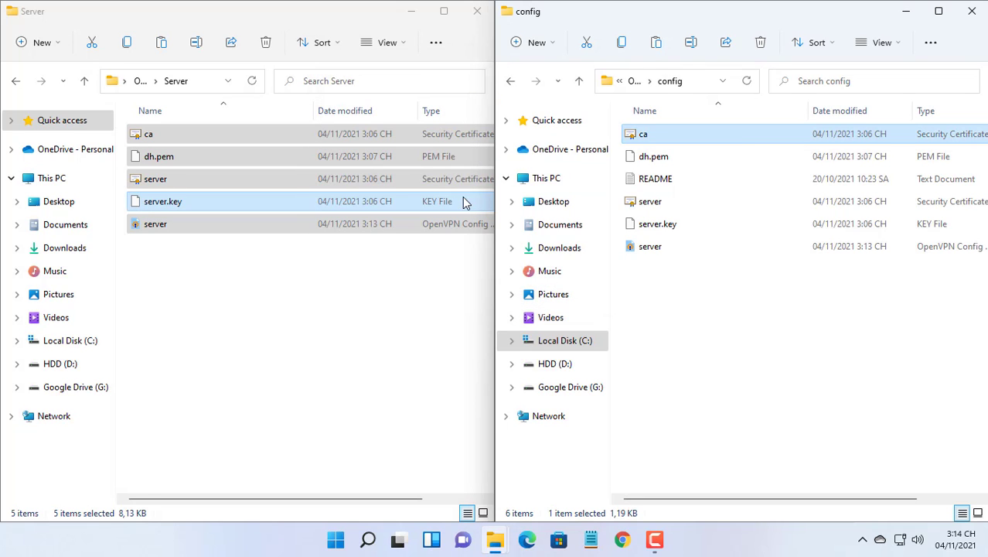
# Copy the same Server files into the OpenVPN config-auto folder, granting administrator permission
pyautogui.click(636, 80)
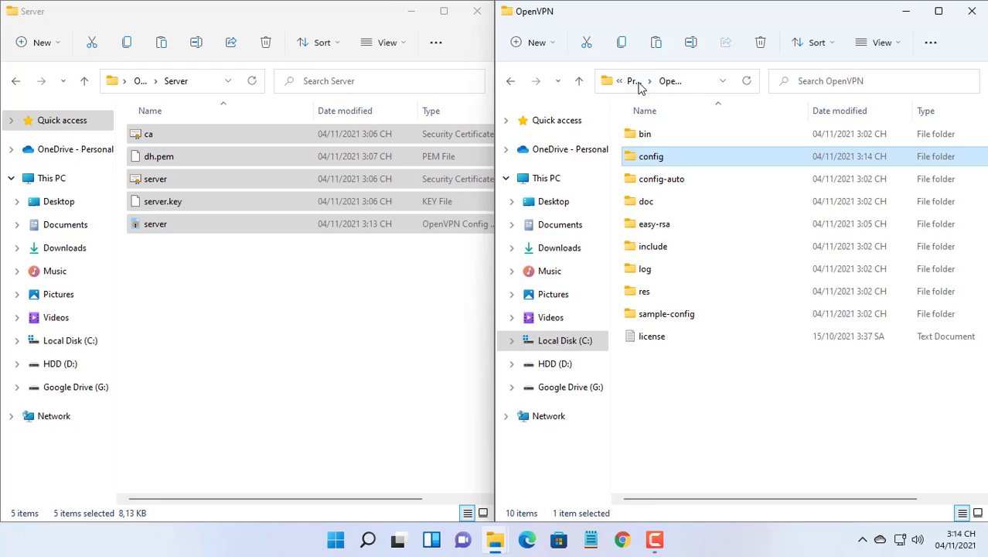
pyautogui.doubleClick(659, 183)
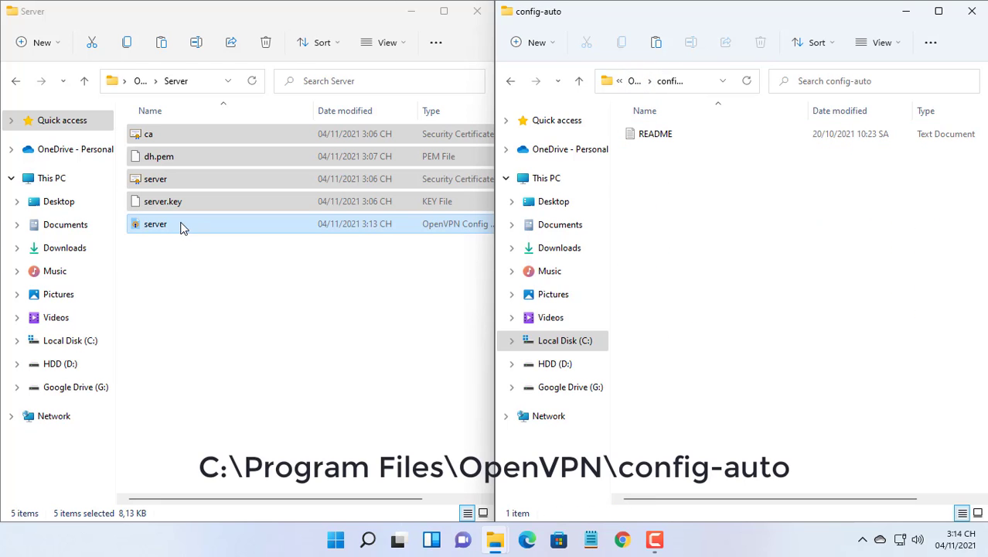
pyautogui.click(128, 45)
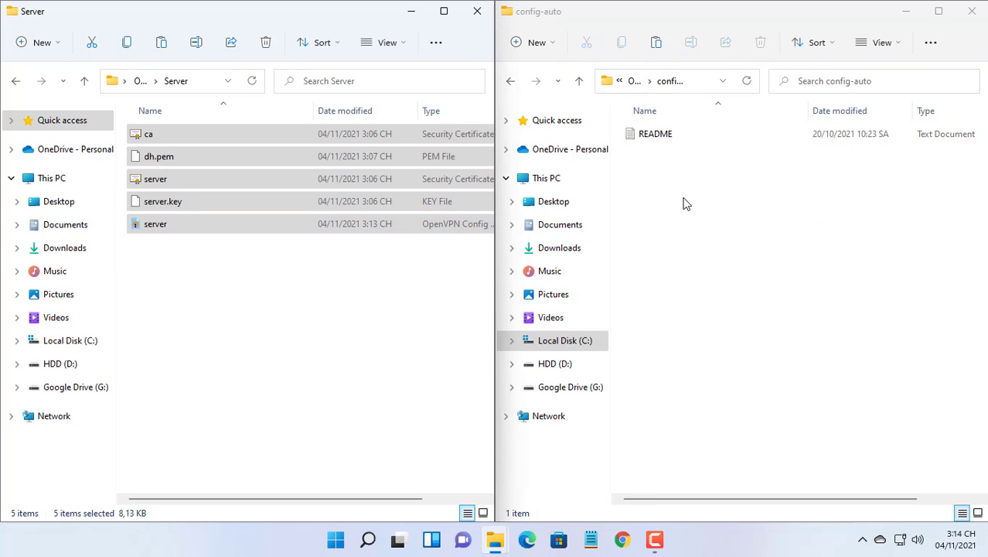
pyautogui.click(657, 44)
pyautogui.click(457, 198)
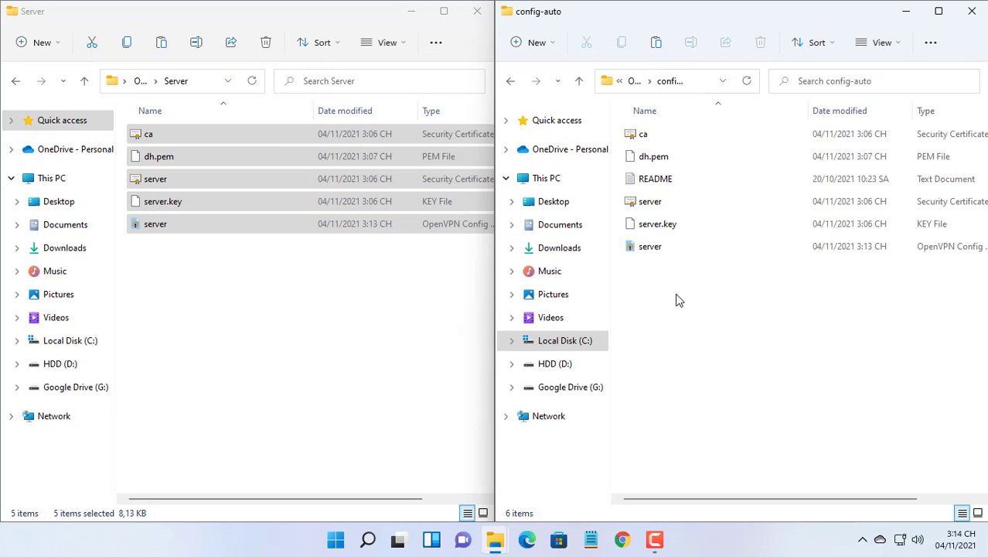
# Close the Server window, check the copied files in the config and config-auto folders, and close File Explorer
pyautogui.click(477, 11)
pyautogui.click(938, 11)
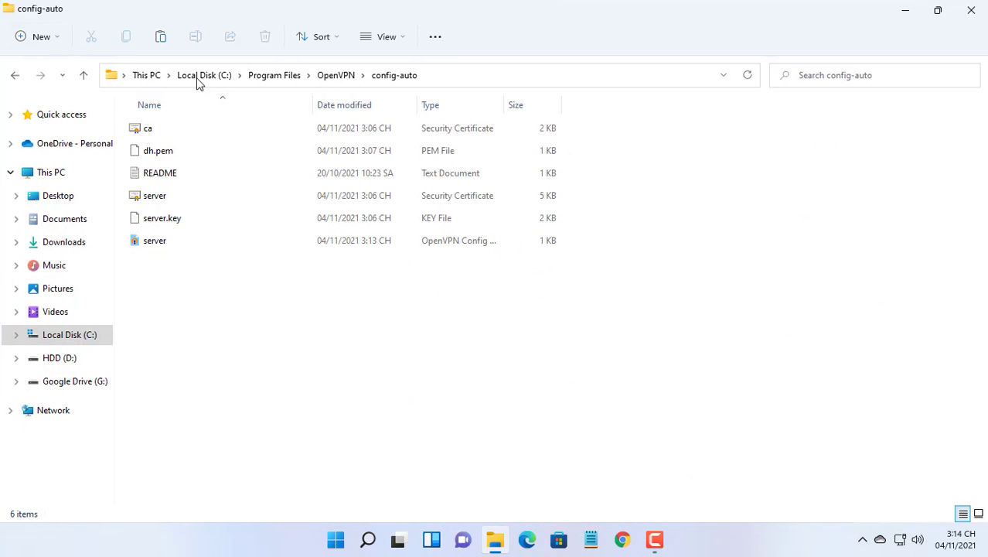
pyautogui.click(340, 75)
pyautogui.doubleClick(208, 153)
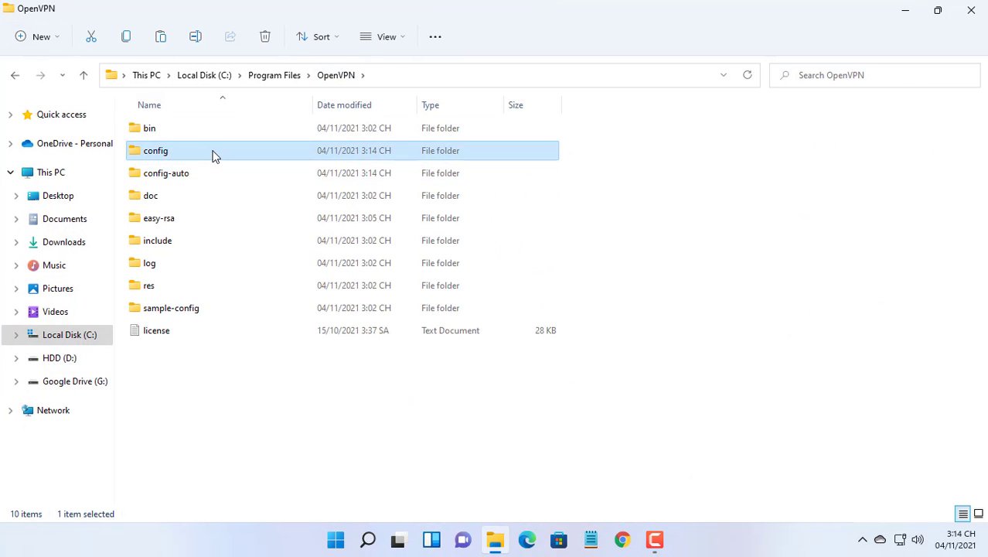
pyautogui.click(331, 76)
pyautogui.doubleClick(185, 173)
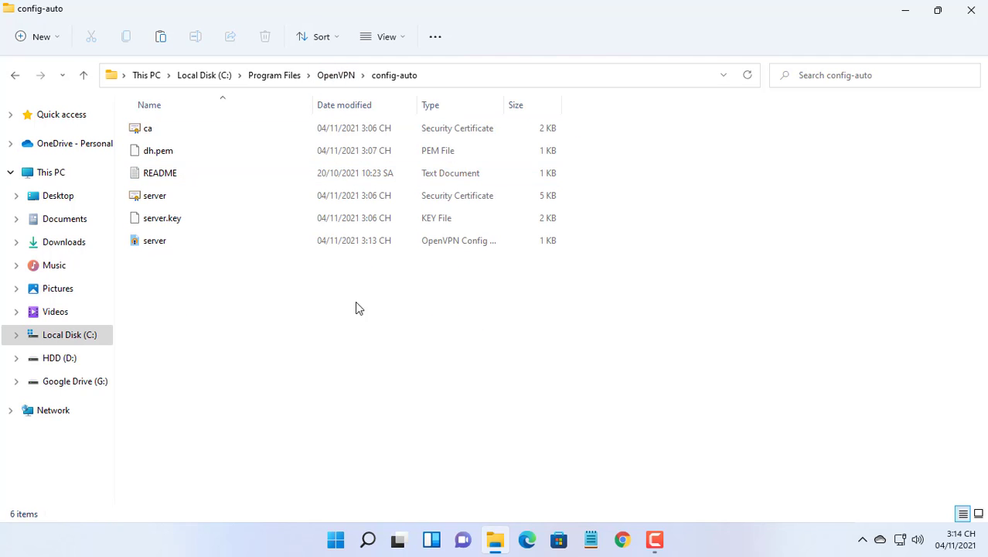
pyautogui.click(971, 10)
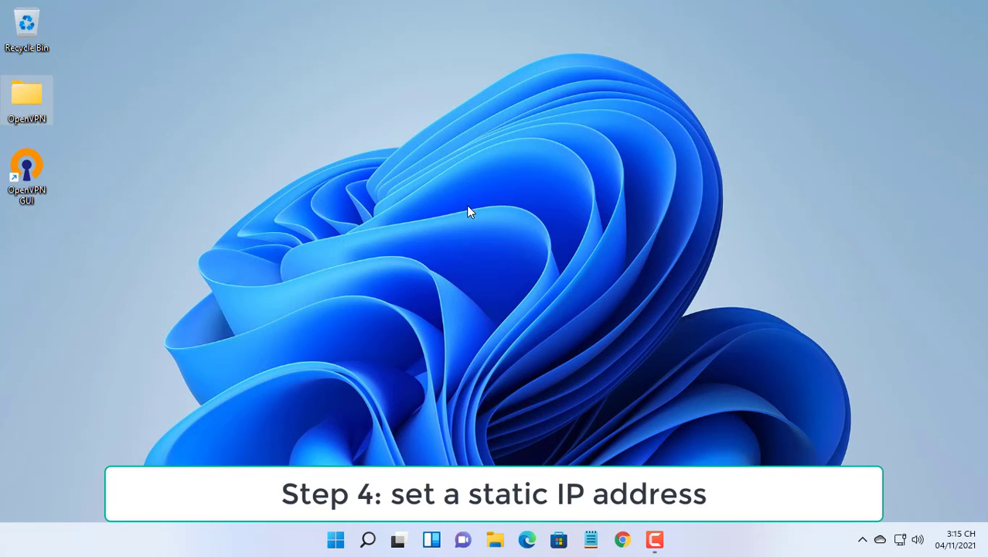
# Open the Ethernet network settings in Windows Settings and switch the IP assignment to Manual
pyautogui.click(337, 538)
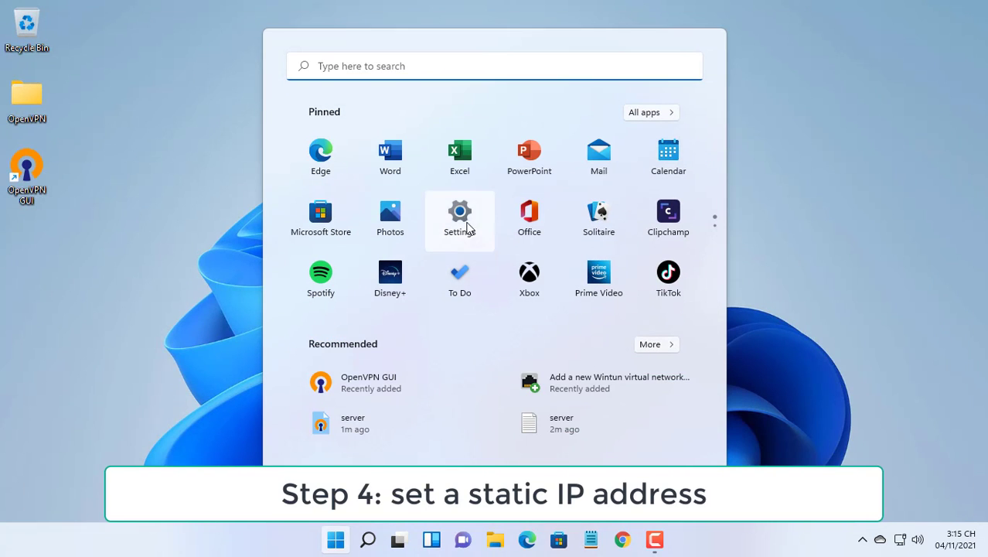
pyautogui.click(464, 225)
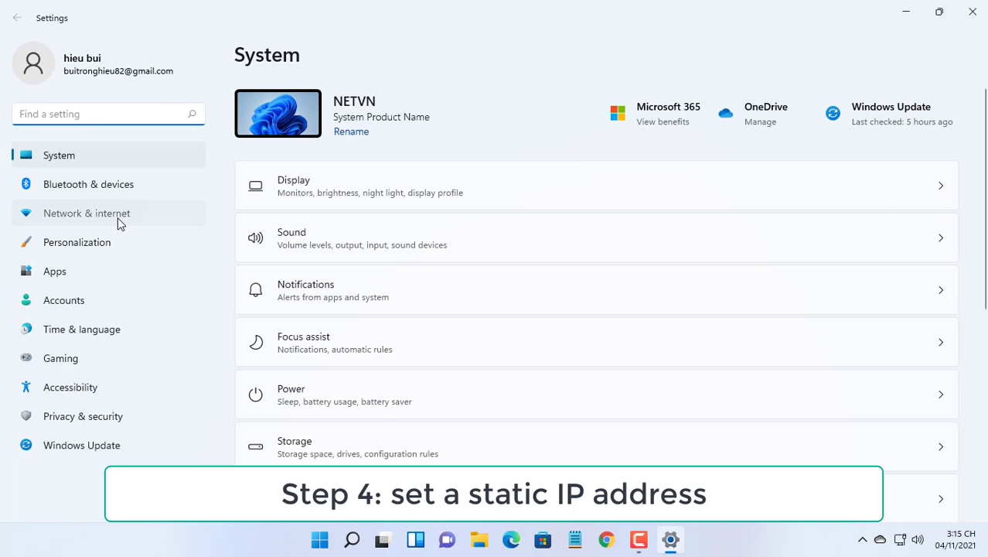
pyautogui.click(118, 219)
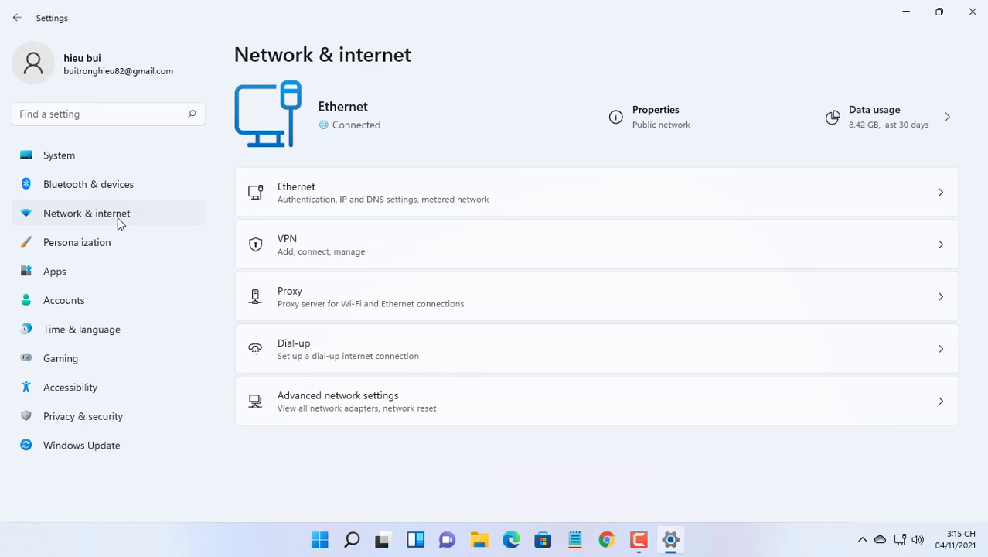
pyautogui.click(796, 203)
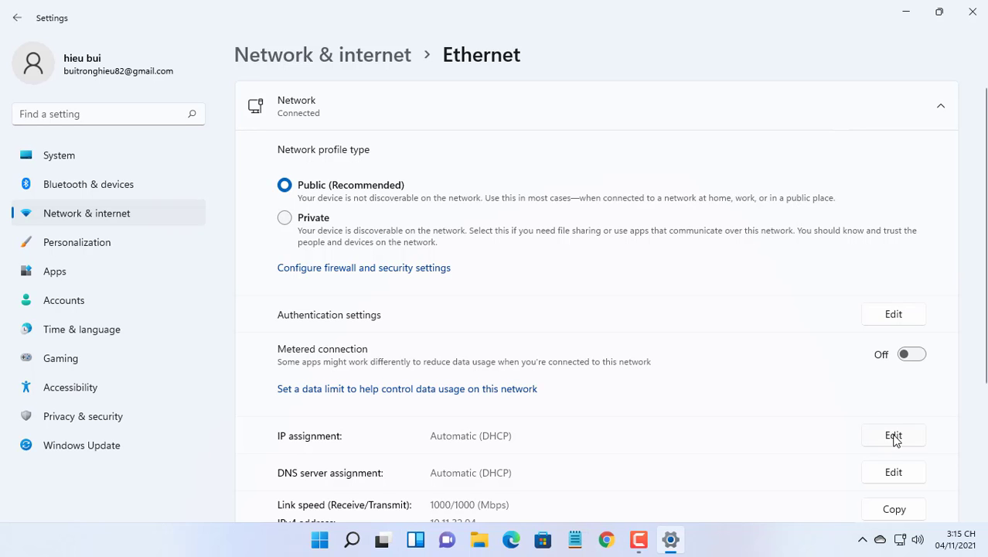
pyautogui.scroll(-2, 895, 439)
pyautogui.click(894, 369)
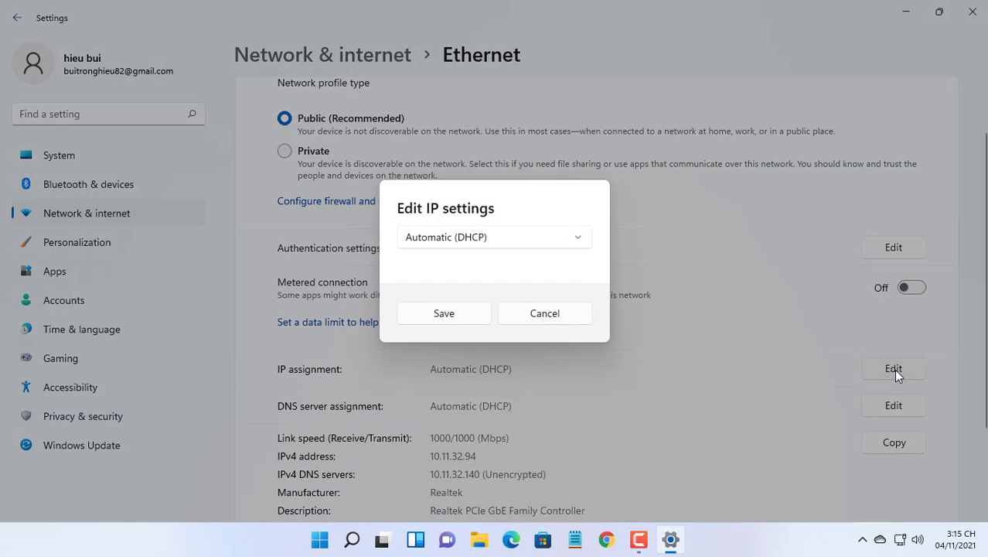
pyautogui.click(505, 244)
pyautogui.click(487, 267)
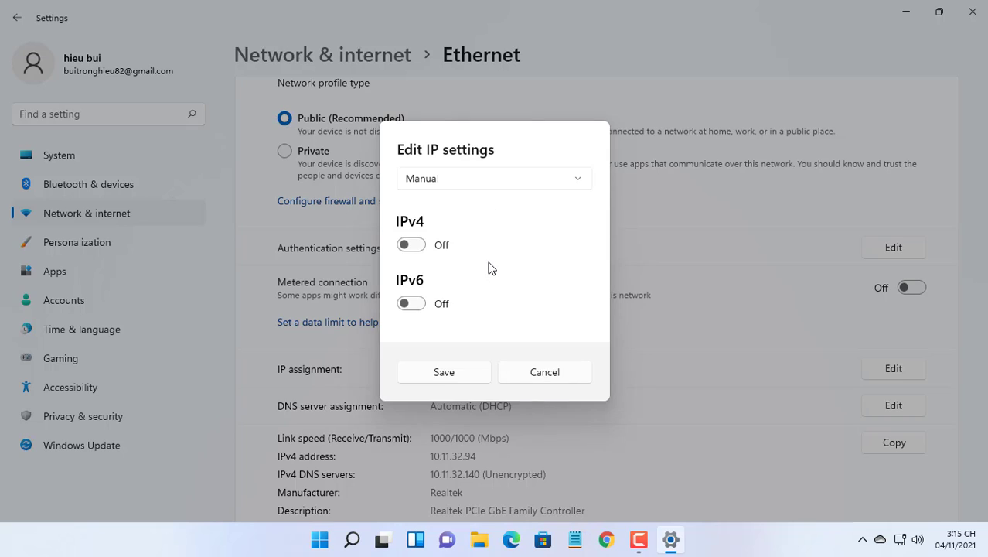
# Enable IPv4 with address 10.11.32.94, subnet mask 255.255.255.0, gateway 10.11.32.140 and preferred DNS 8.8.8.8, save, and close Settings
pyautogui.click(424, 247)
pyautogui.click(459, 180)
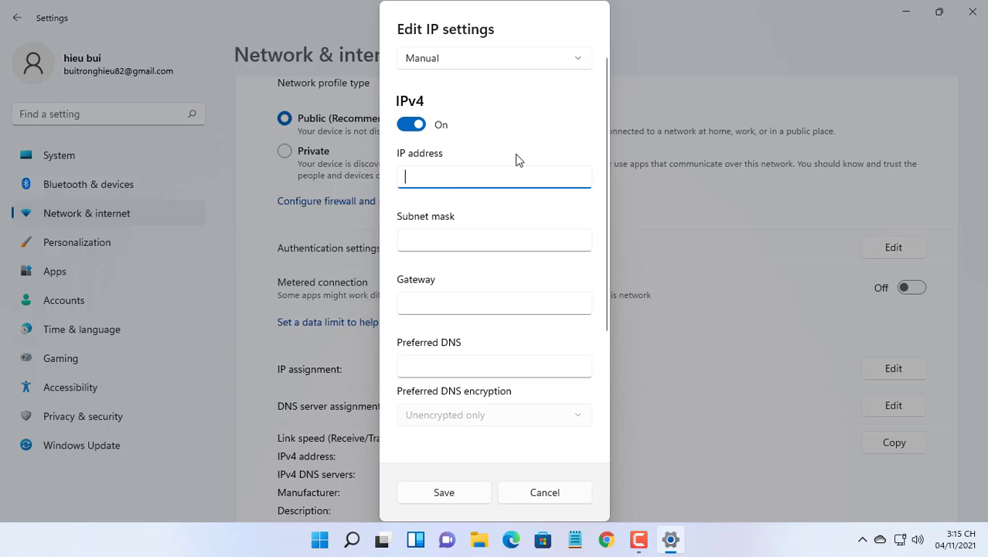
pyautogui.write('10.11.32.94')
pyautogui.click(519, 242)
pyautogui.write('255.255.255.0')
pyautogui.click(537, 301)
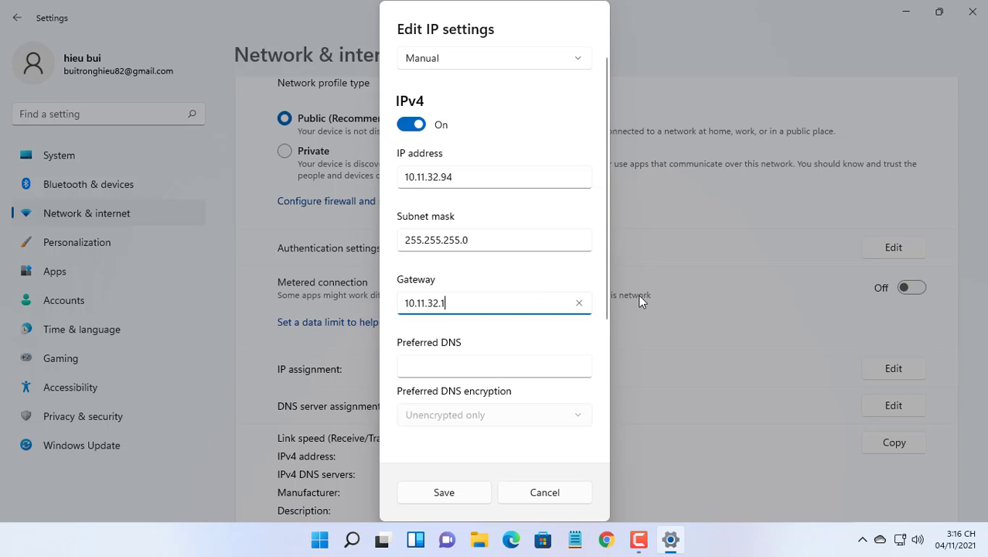
pyautogui.click(553, 368)
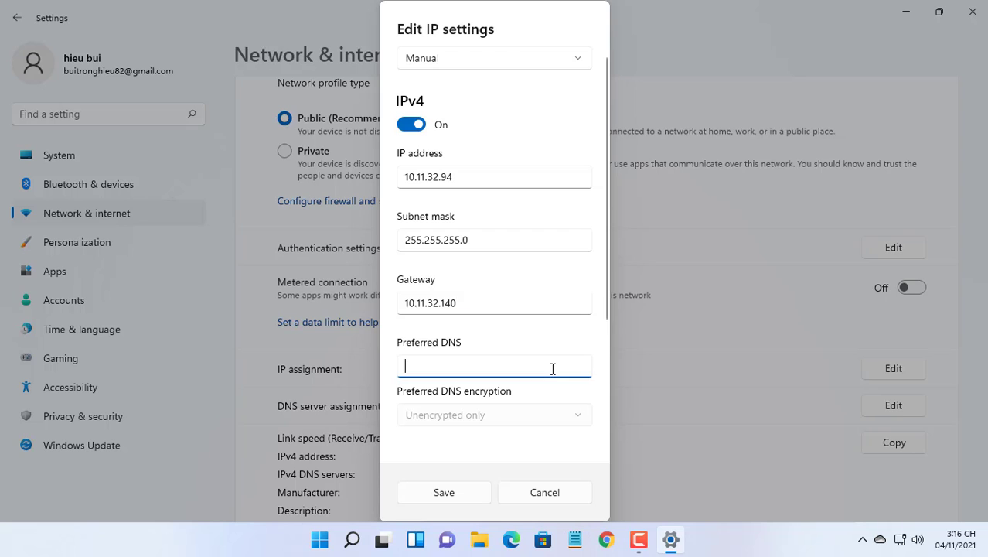
pyautogui.write('8.8.8.8')
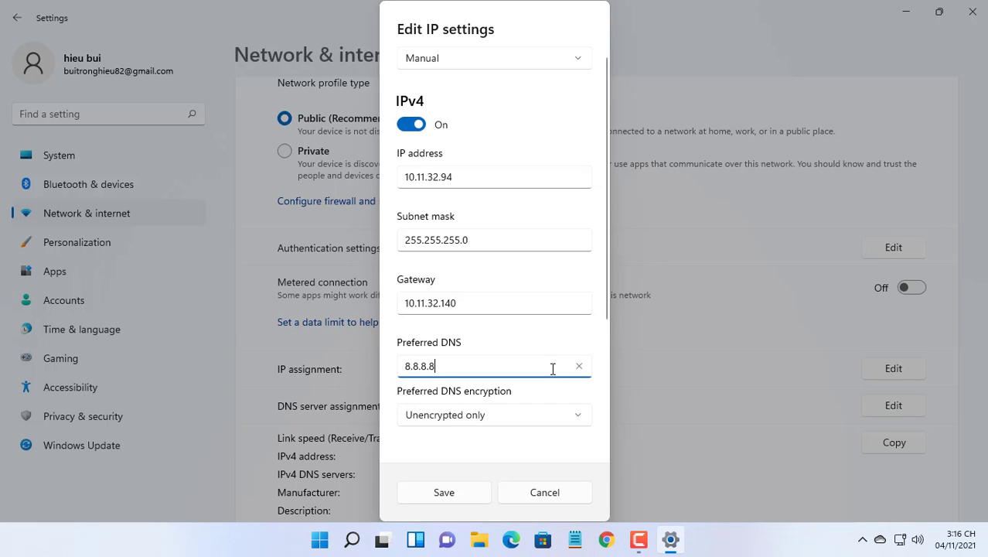
pyautogui.click(475, 498)
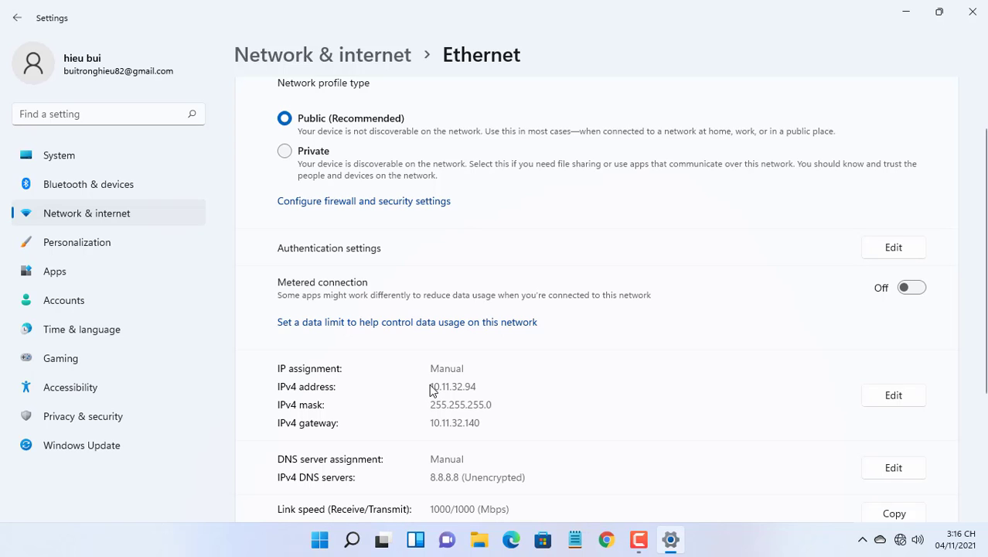
pyautogui.click(973, 11)
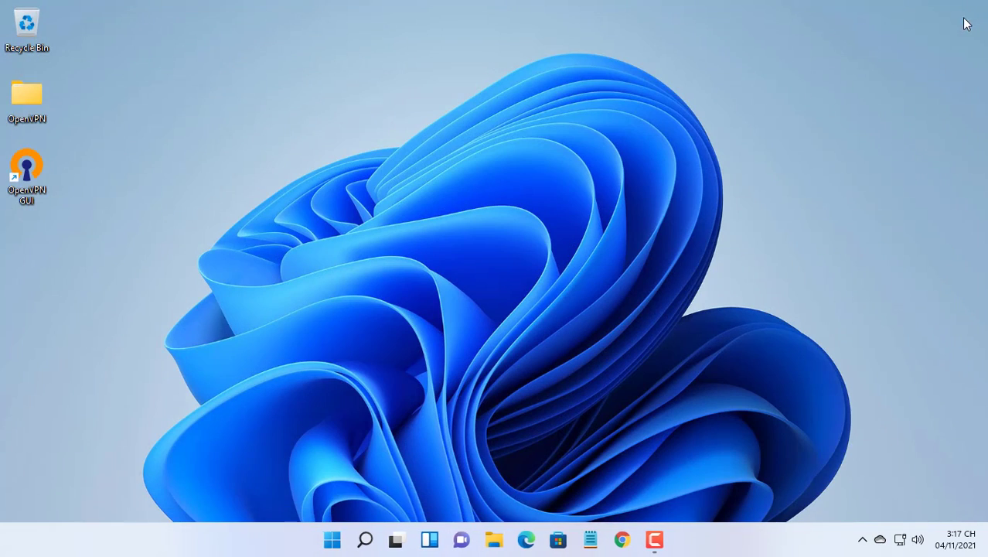
# Open Windows Security from the Privacy & security section of Windows Settings
pyautogui.click(336, 539)
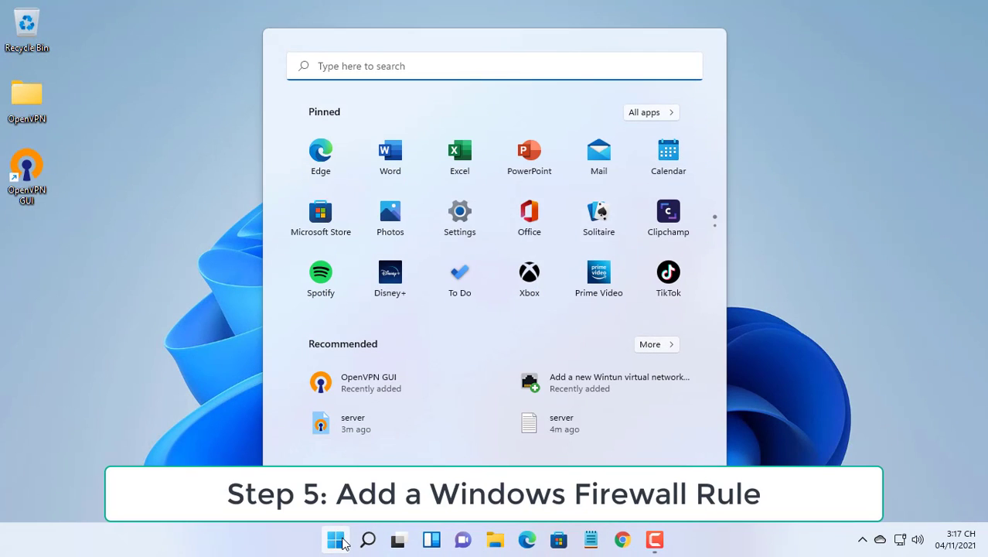
pyautogui.click(461, 217)
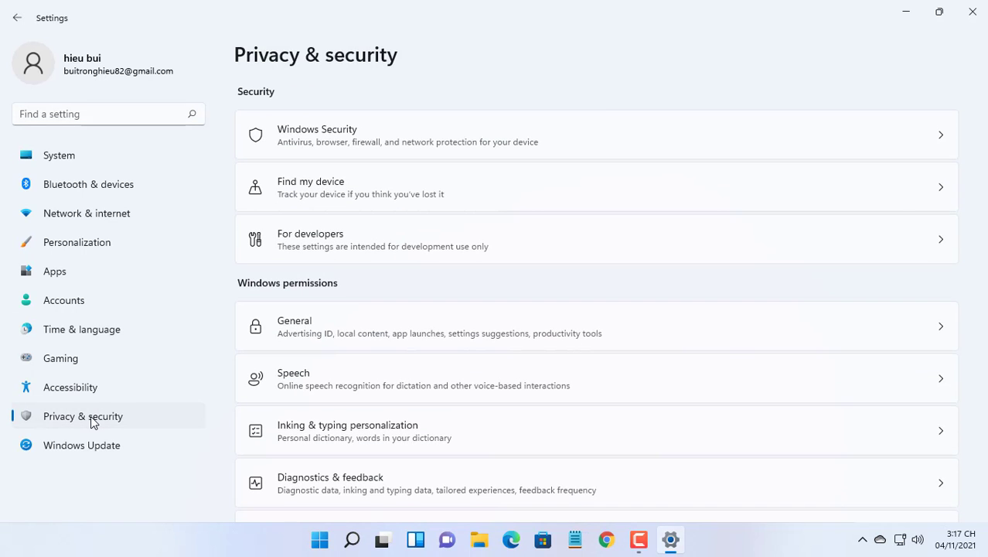
pyautogui.click(304, 140)
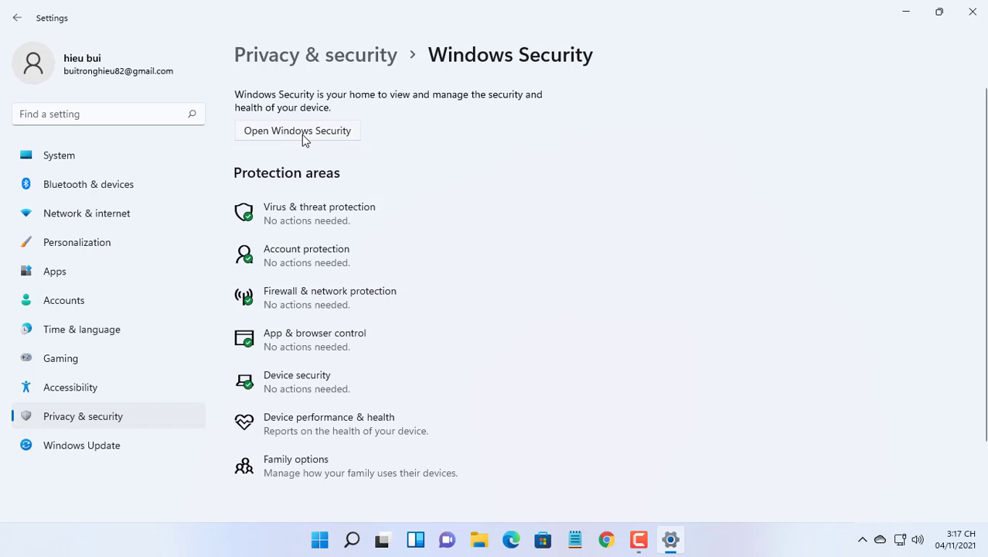
pyautogui.click(304, 136)
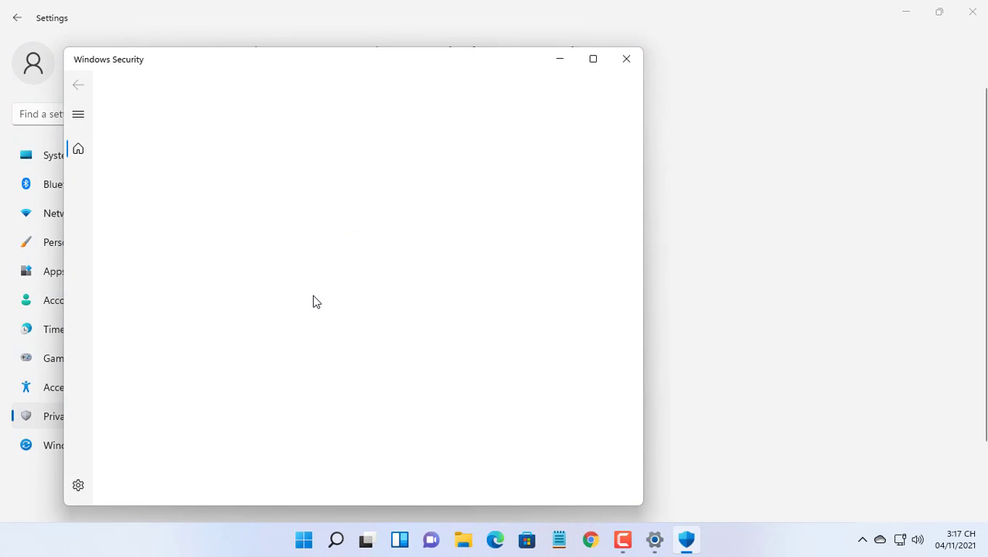
# Close Settings, open the advanced firewall settings from Firewall & network protection, close Windows Security, and maximize the firewall window
pyautogui.click(984, 7)
pyautogui.click(597, 59)
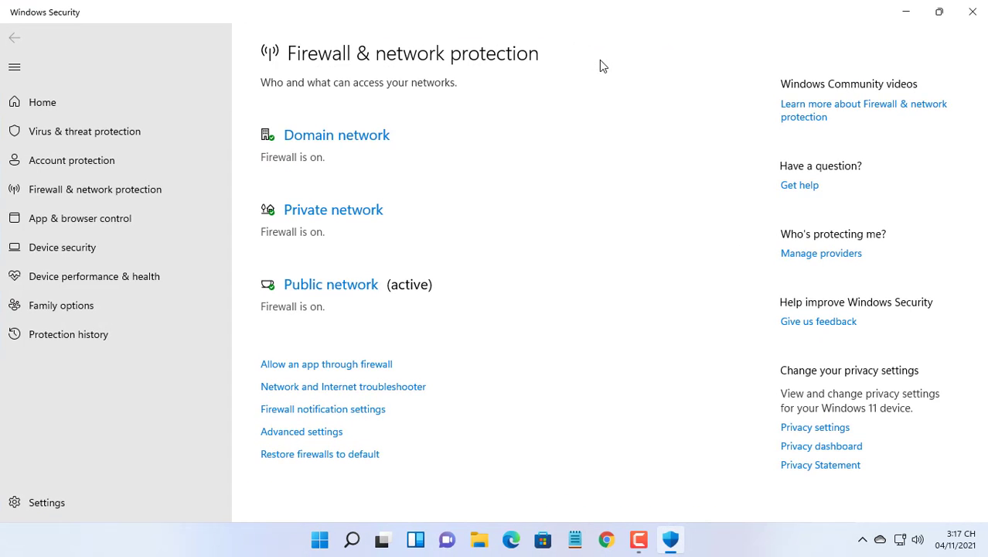
pyautogui.click(309, 438)
pyautogui.click(975, 12)
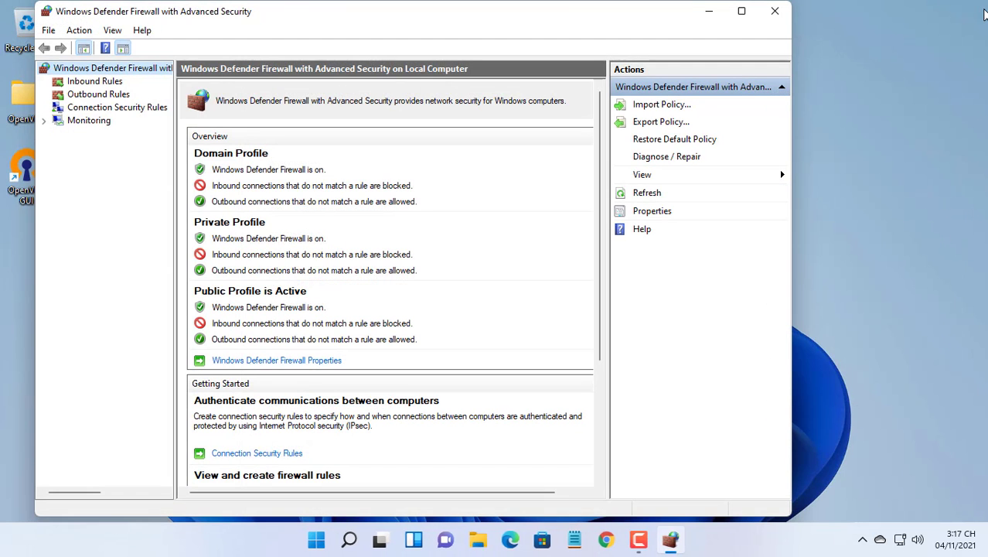
pyautogui.click(746, 15)
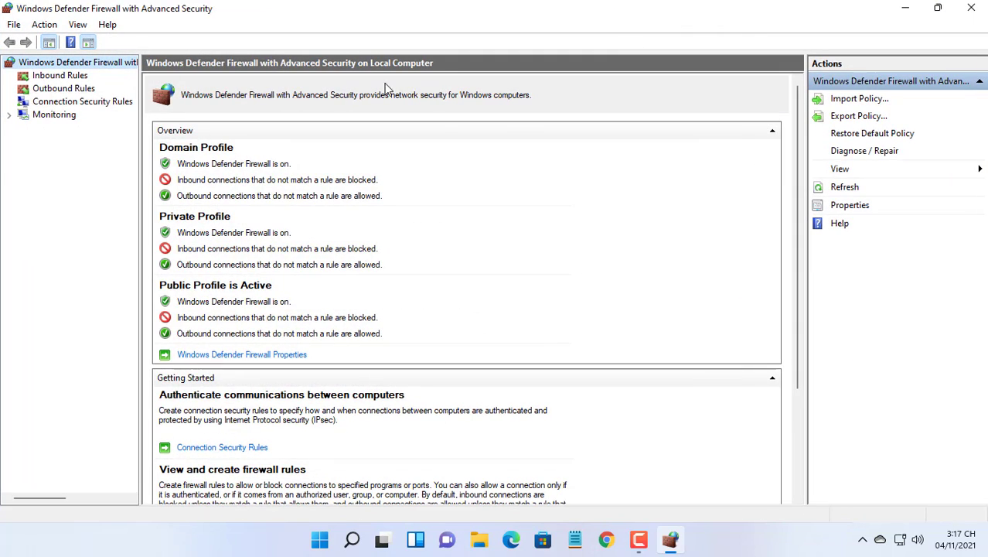
# Start a new inbound firewall rule and choose Port as its rule type
pyautogui.click(68, 77)
pyautogui.click(825, 102)
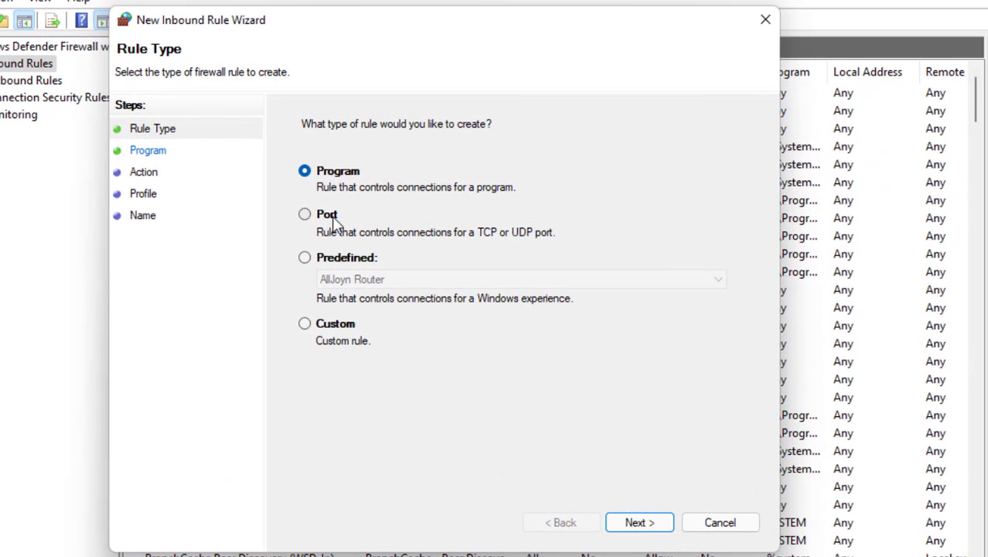
pyautogui.click(332, 218)
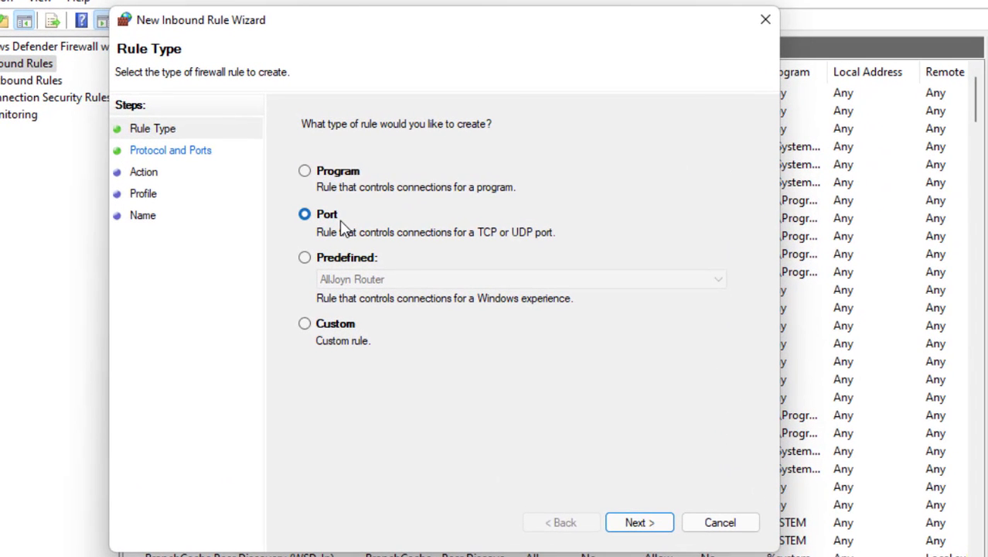
pyautogui.click(646, 522)
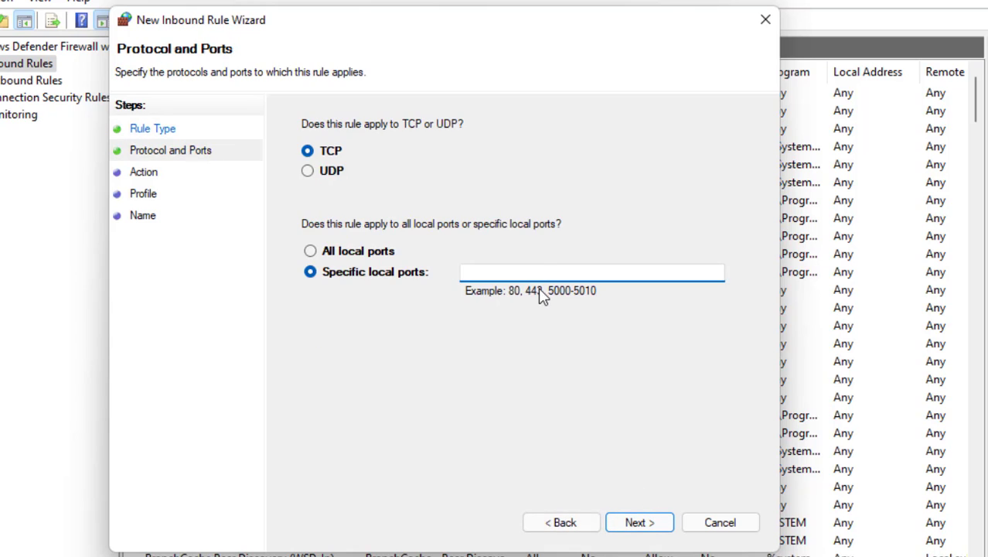
# Apply the inbound rule to UDP and enter the specific local port
pyautogui.click(332, 172)
pyautogui.click(489, 268)
pyautogui.click(657, 531)
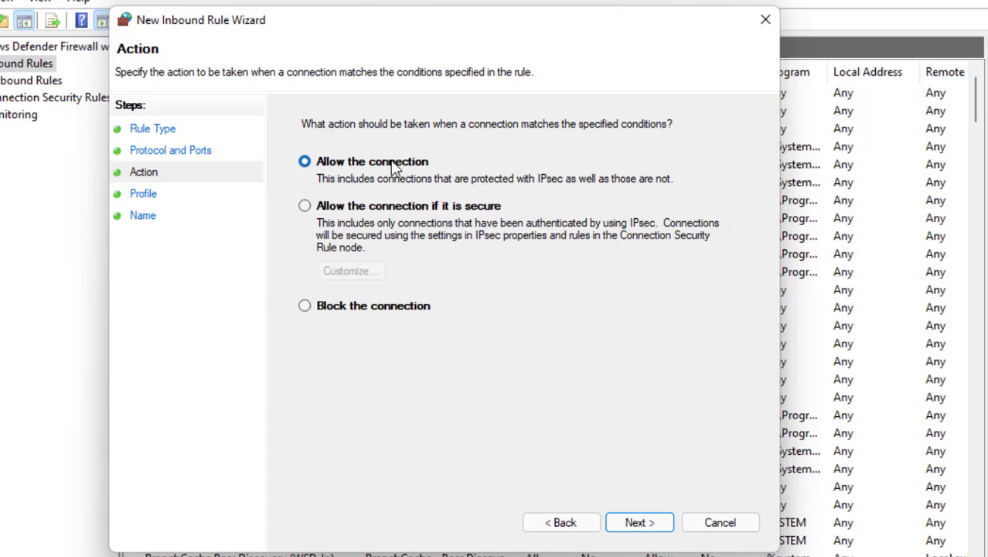
# Allow the connection for the Domain, Private and Public profiles, and finish the inbound rule with the name OpenVPN
pyautogui.click(640, 523)
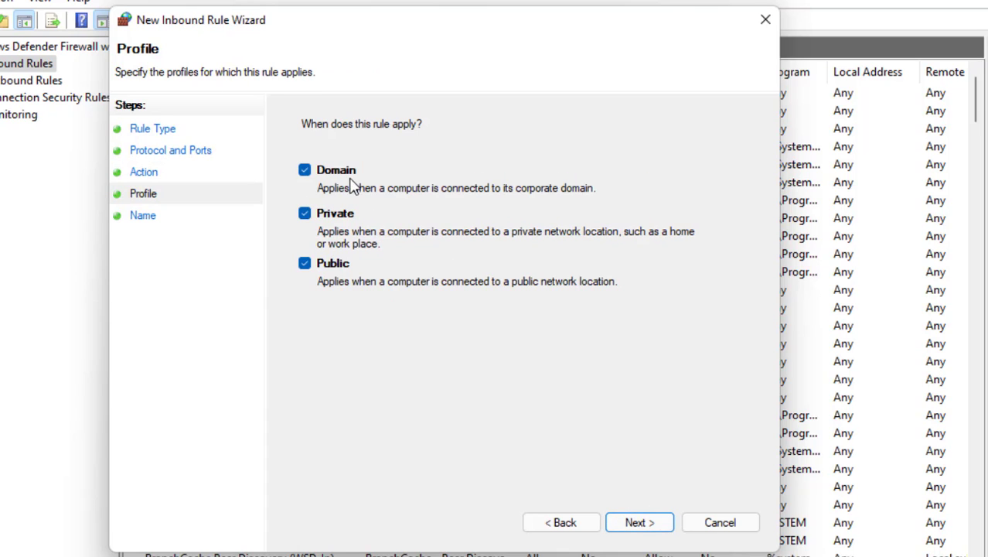
pyautogui.click(638, 521)
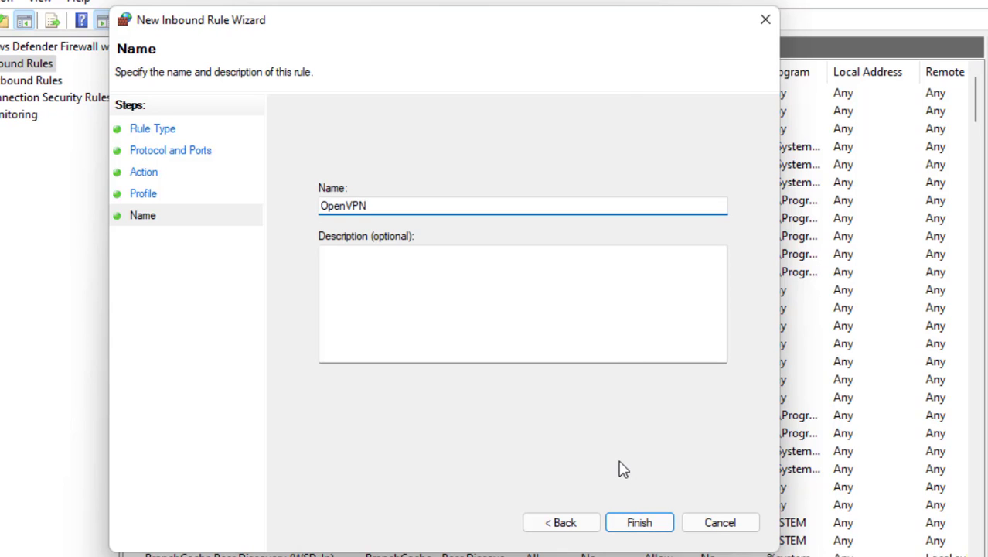
pyautogui.click(645, 526)
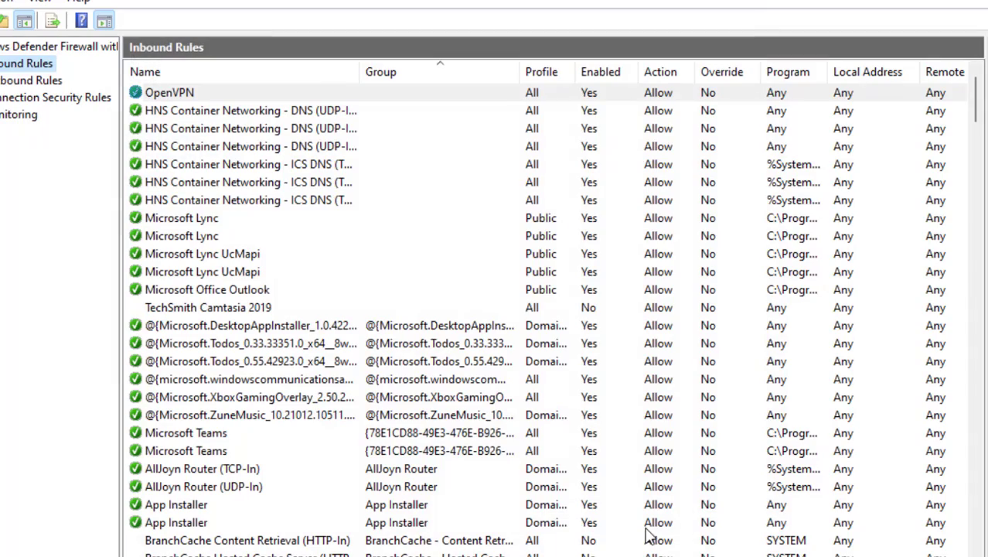
pyautogui.click(292, 97)
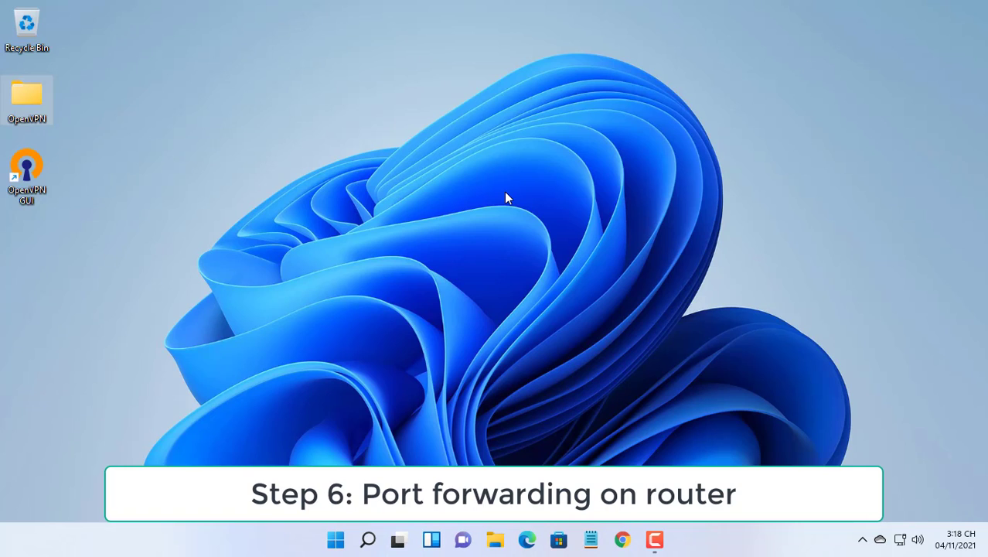
# Switch to Chrome, open the router's admin page at 10.11.32.140, and go to the NAT Port Redirection settings
pyautogui.click(623, 539)
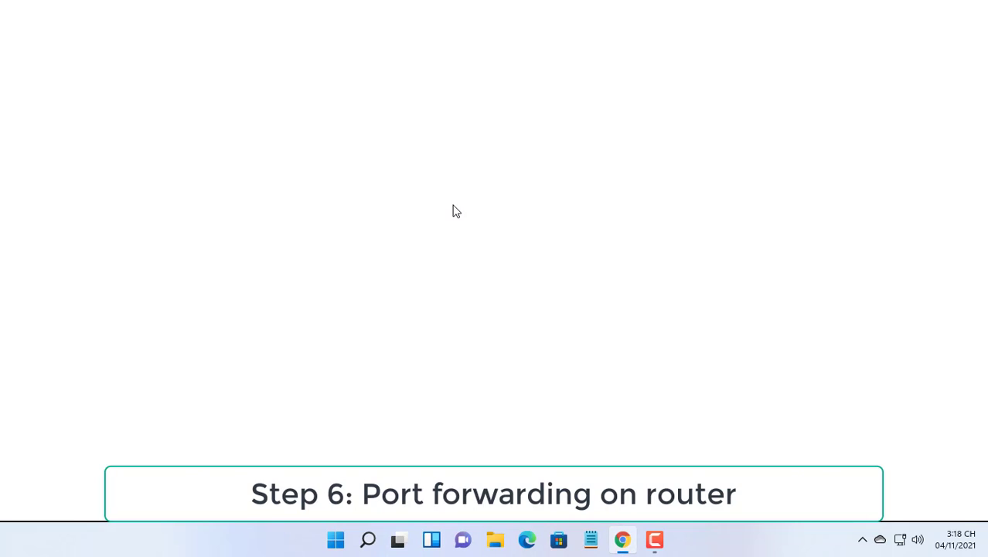
pyautogui.write('10')
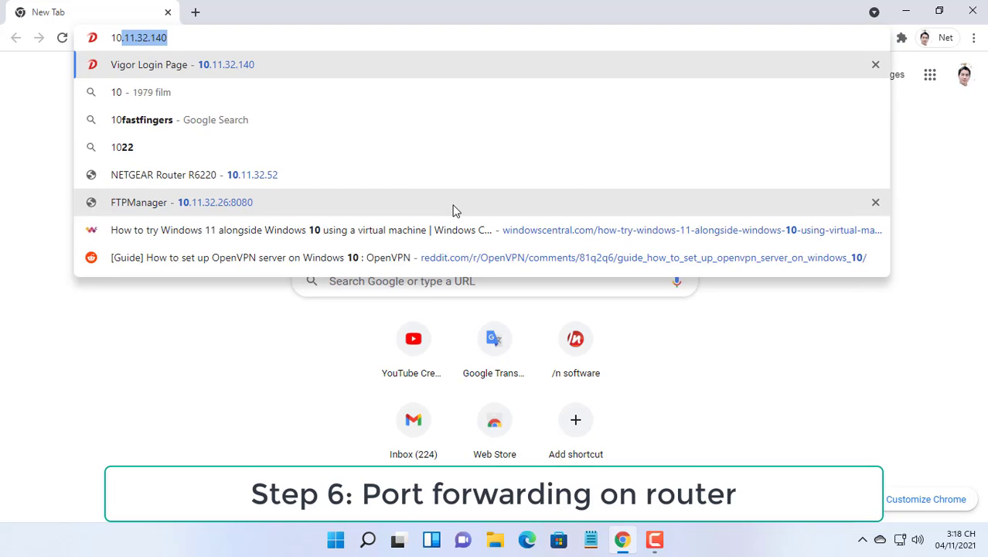
pyautogui.press('Right')
pyautogui.press('Return')
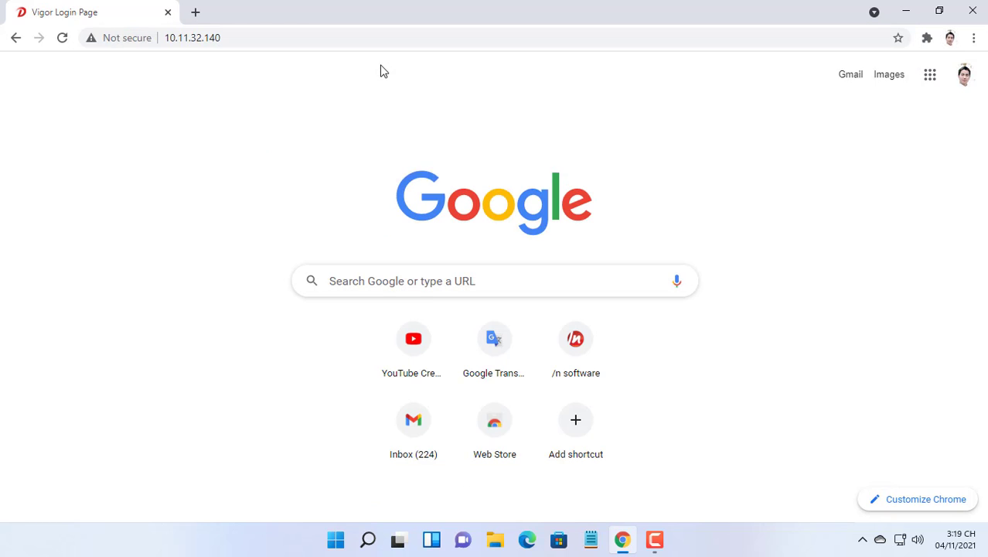
pyautogui.click(43, 220)
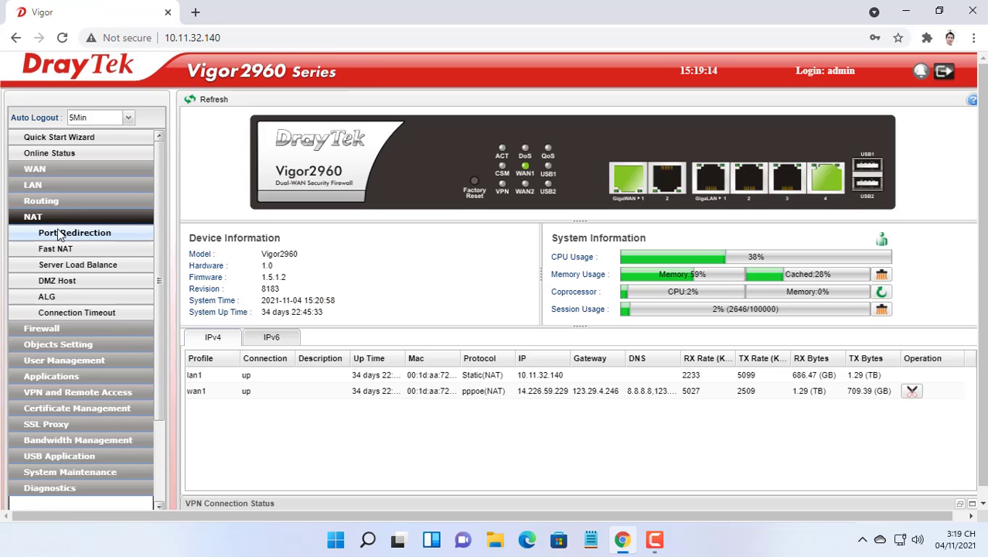
pyautogui.click(91, 234)
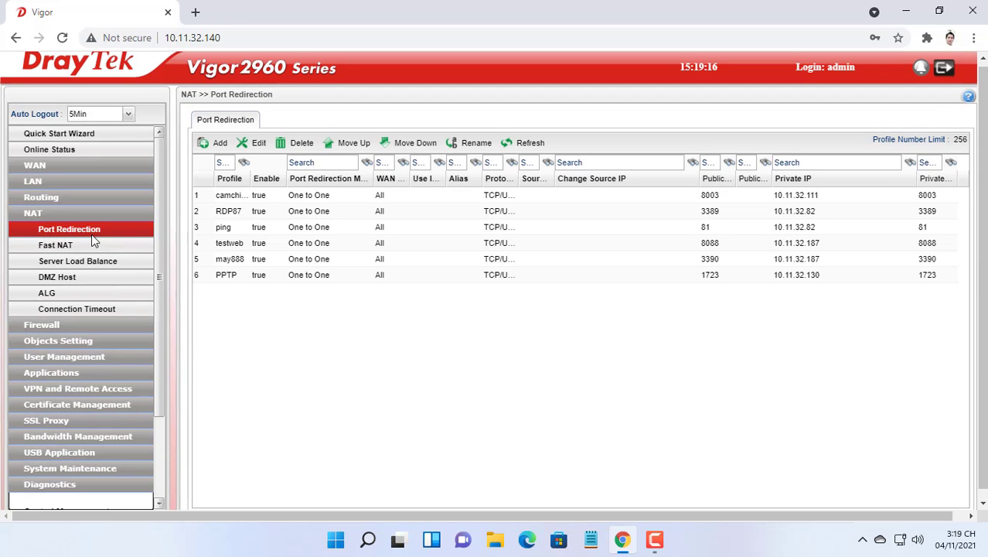
# Add an enabled port redirection profile named OpenVPN with public port 1194 and private IP 10.11.32.94
pyautogui.click(214, 142)
pyautogui.click(351, 97)
pyautogui.write('Oper')
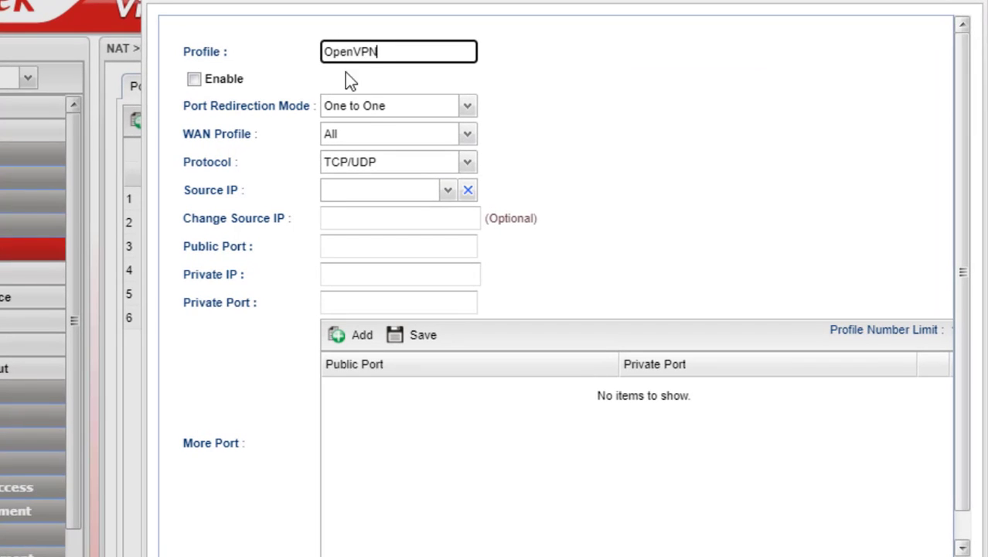
pyautogui.click(227, 82)
pyautogui.click(360, 253)
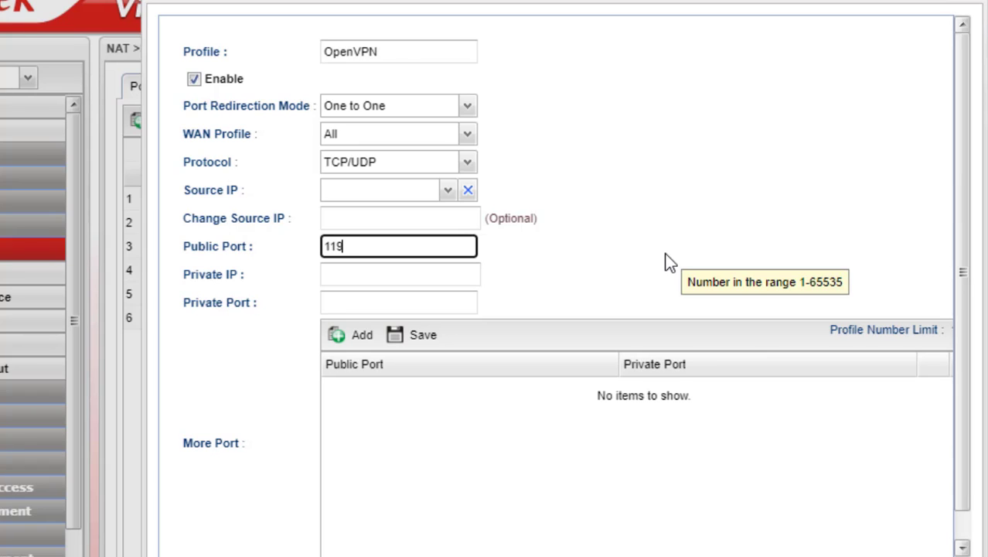
pyautogui.click(458, 277)
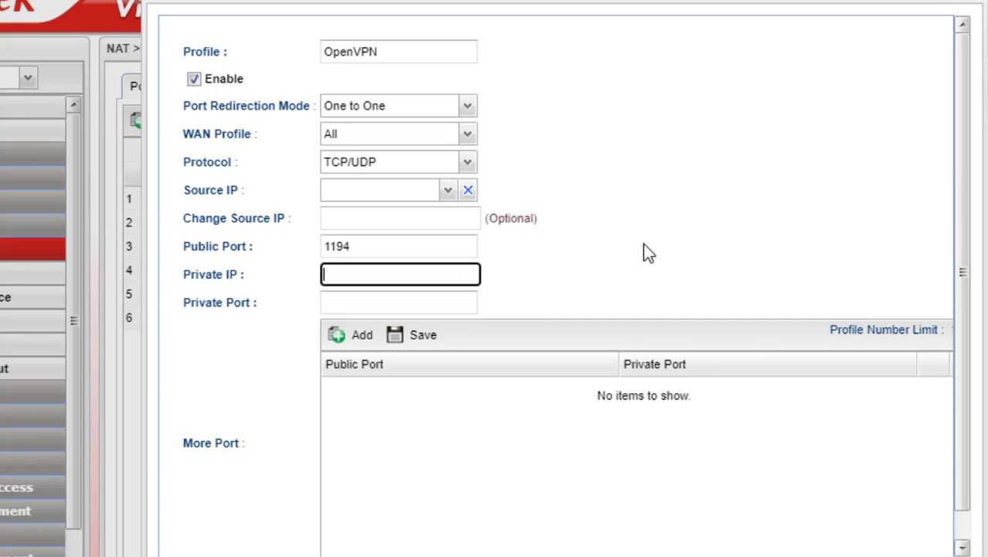
pyautogui.write('10.11.32.94')
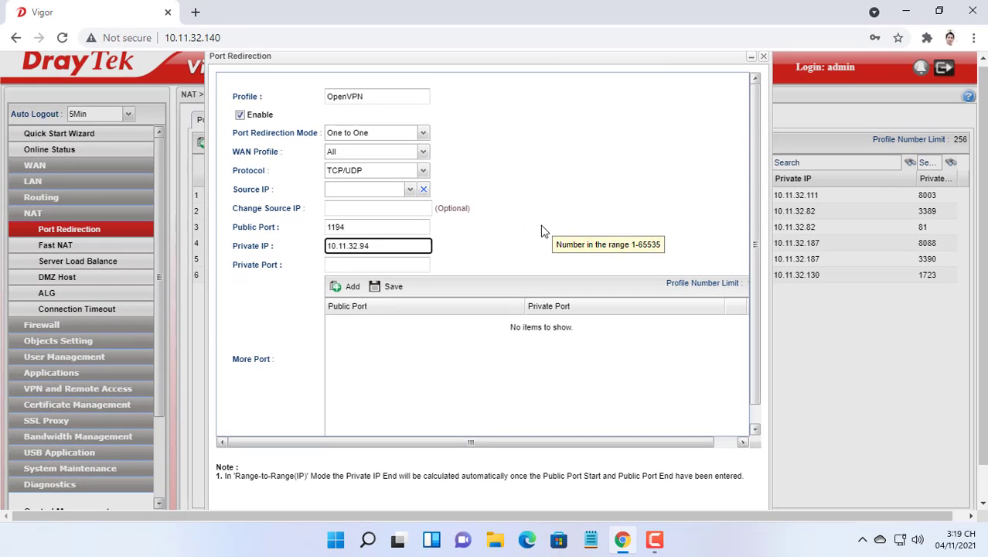
# Run ipconfig in Command Prompt to check the Ethernet adapter's IPv4 address
pyautogui.click(370, 540)
pyautogui.write('cmd')
pyautogui.press('Return')
pyautogui.write('ipconfig')
pyautogui.press('Return')
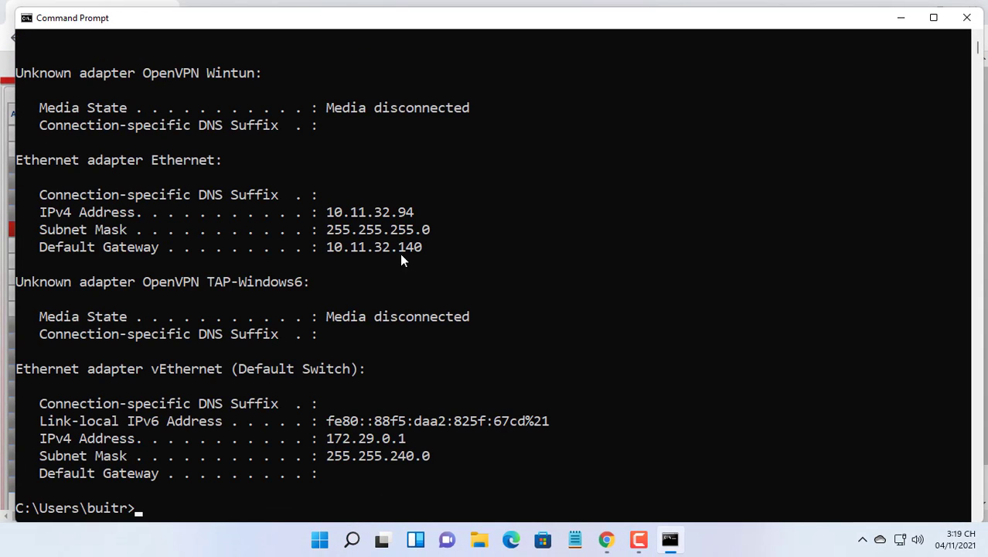
pyautogui.moveTo(414, 212); pyautogui.dragTo(46, 220)
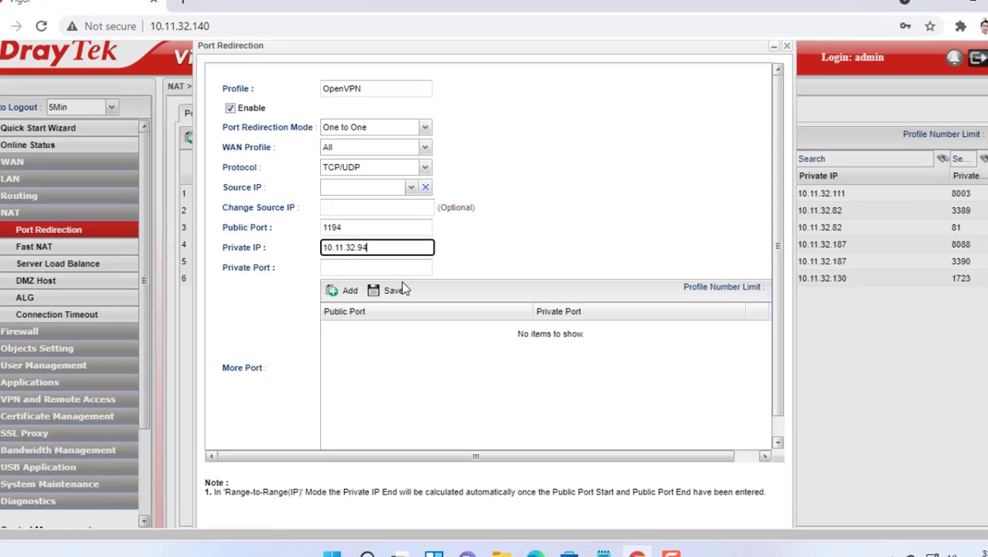
# Set the profile's private port to 1194 and apply the OpenVPN port redirection
pyautogui.click(404, 268)
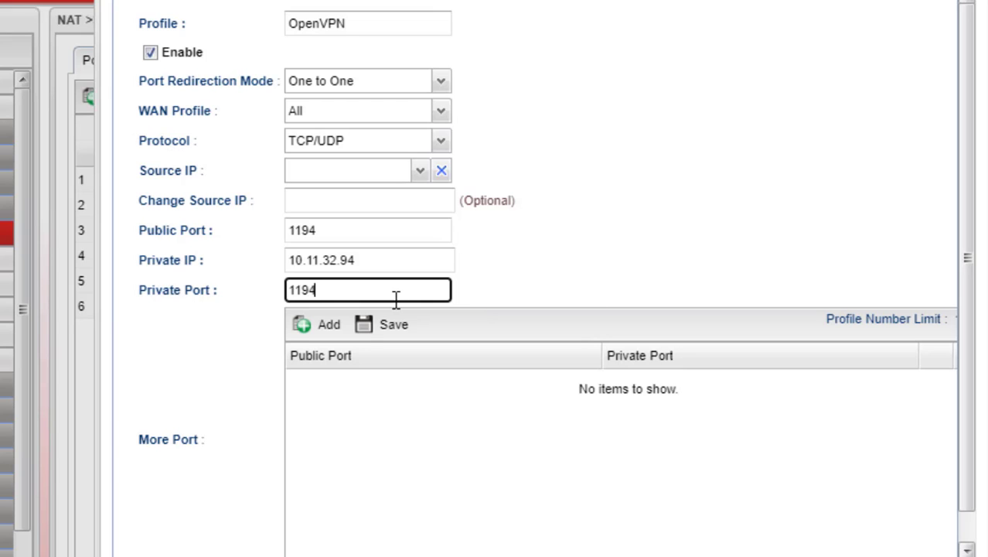
pyautogui.moveTo(395, 300); pyautogui.dragTo(278, 285)
pyautogui.moveTo(363, 229); pyautogui.dragTo(232, 230)
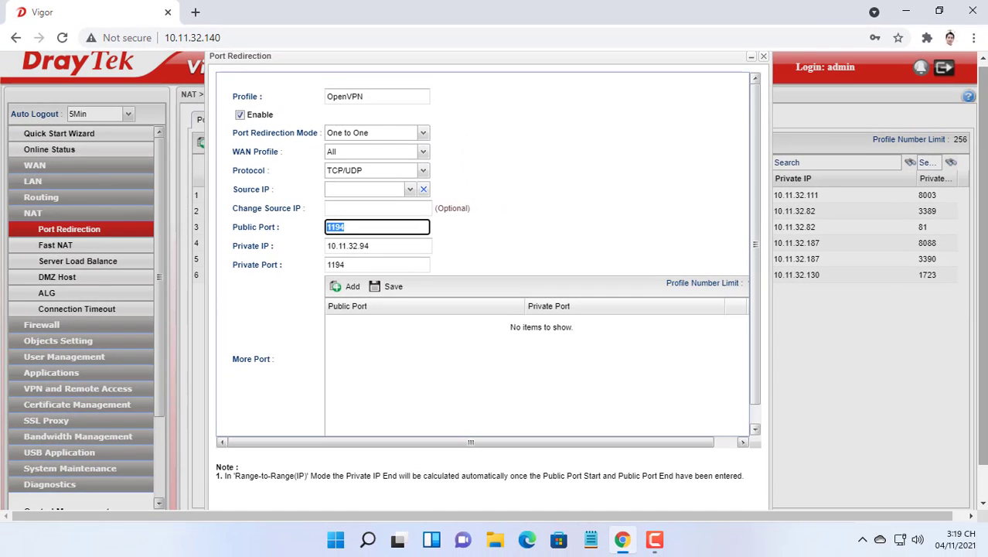
pyautogui.scroll(-1, 978, 317)
pyautogui.click(683, 494)
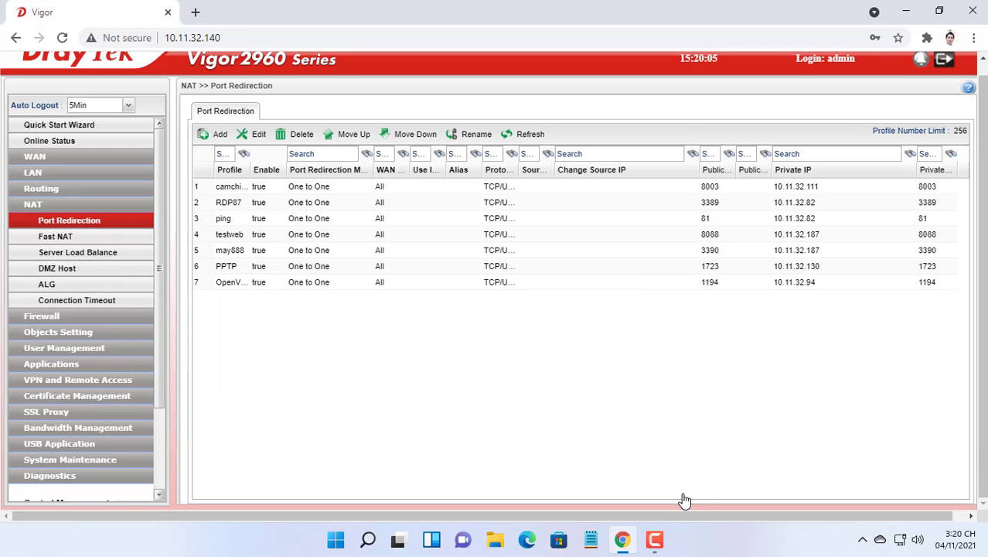
# Check the wan1 IP address in the router's Online Status and close Chrome
pyautogui.click(72, 144)
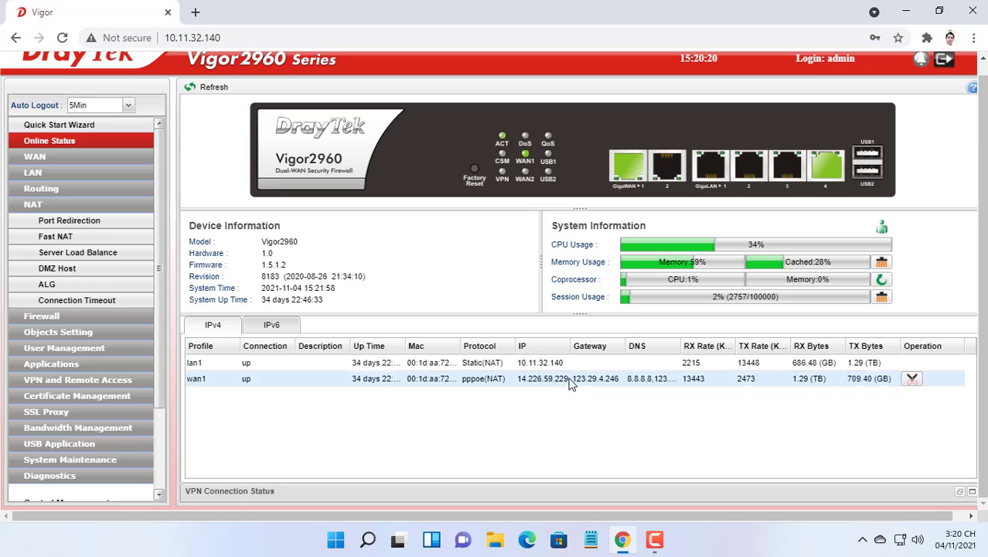
pyautogui.click(974, 14)
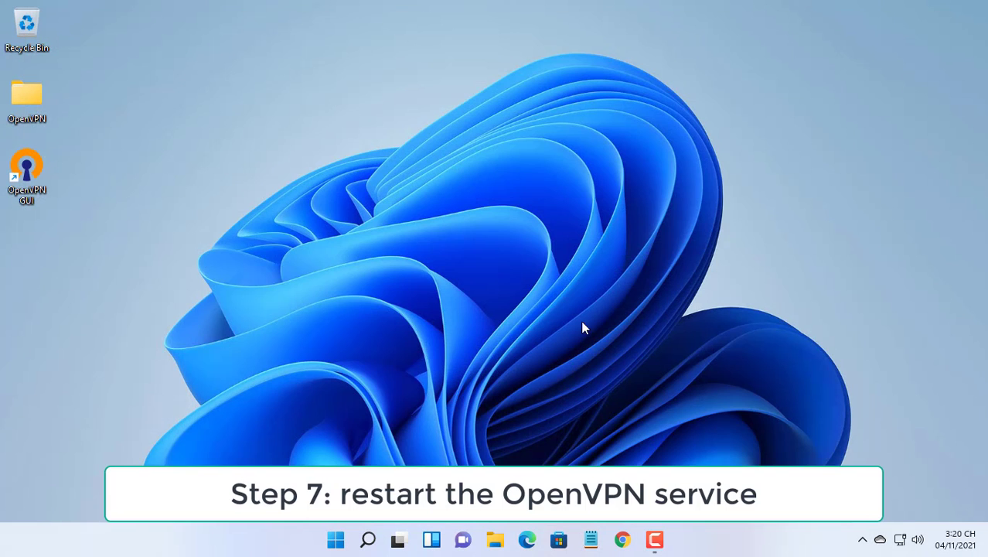
# Open the Windows Services console by running services.msc from the Run dialog
pyautogui.click(368, 539)
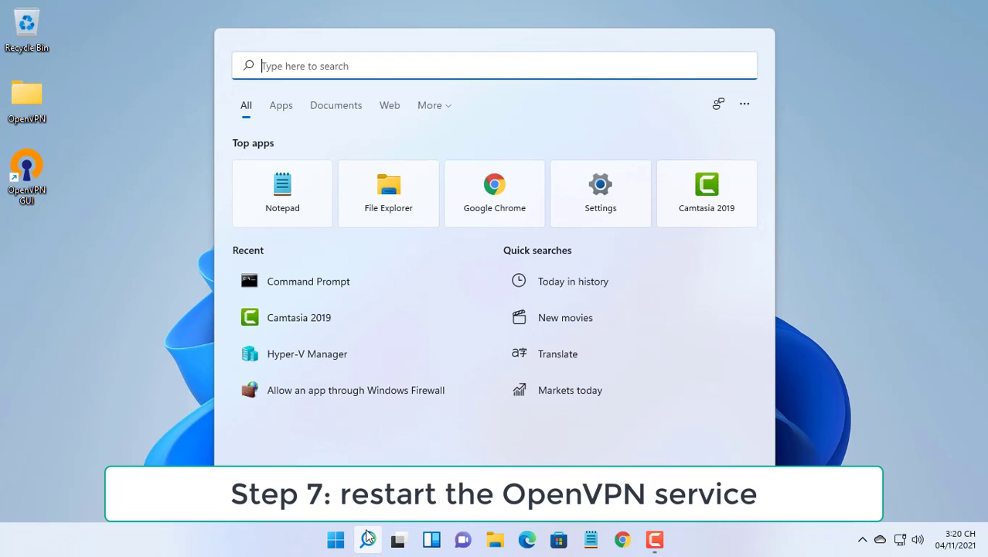
pyautogui.write('run')
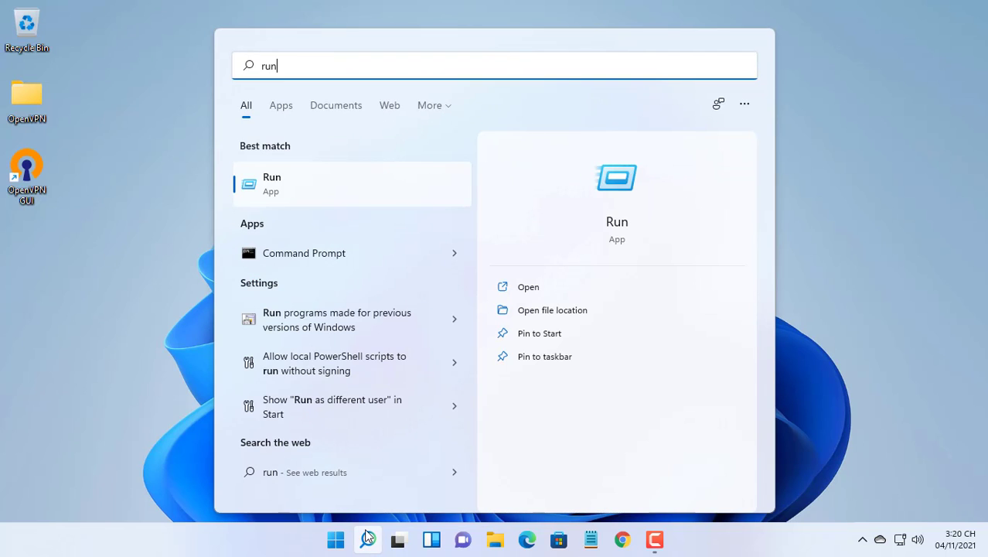
pyautogui.click(622, 186)
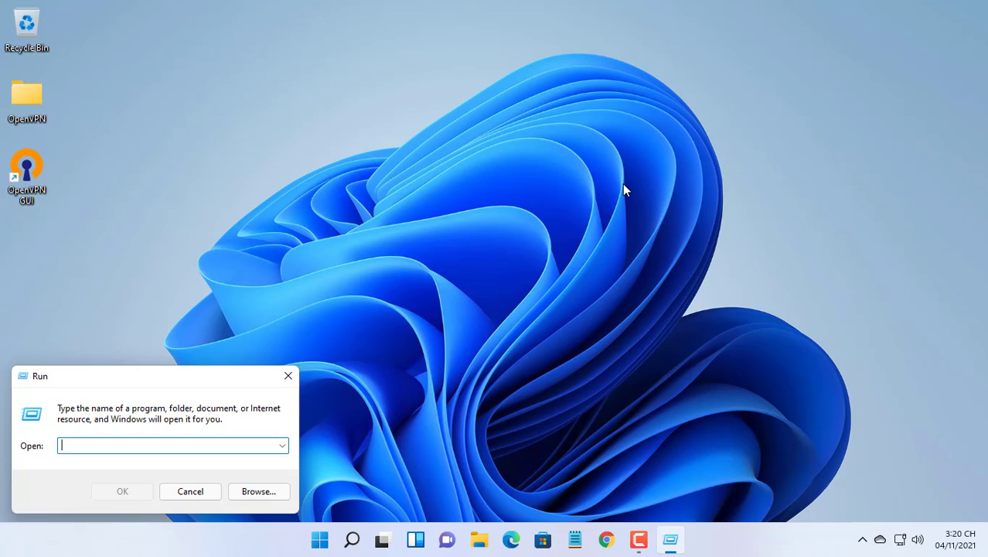
pyautogui.write('services.msc')
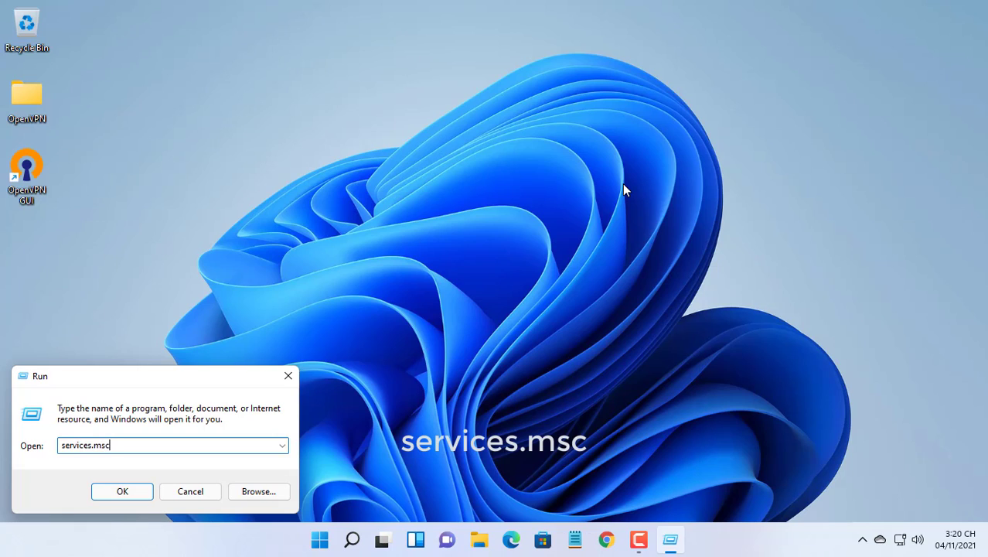
pyautogui.click(142, 492)
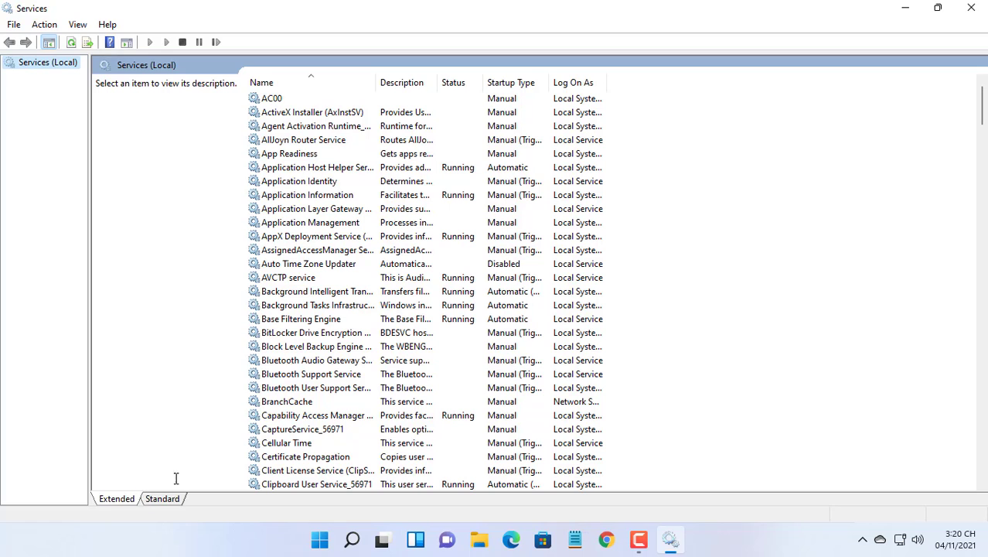
# Find OpenVPNService in the services list and restart it
pyautogui.click(286, 418)
pyautogui.press('o')
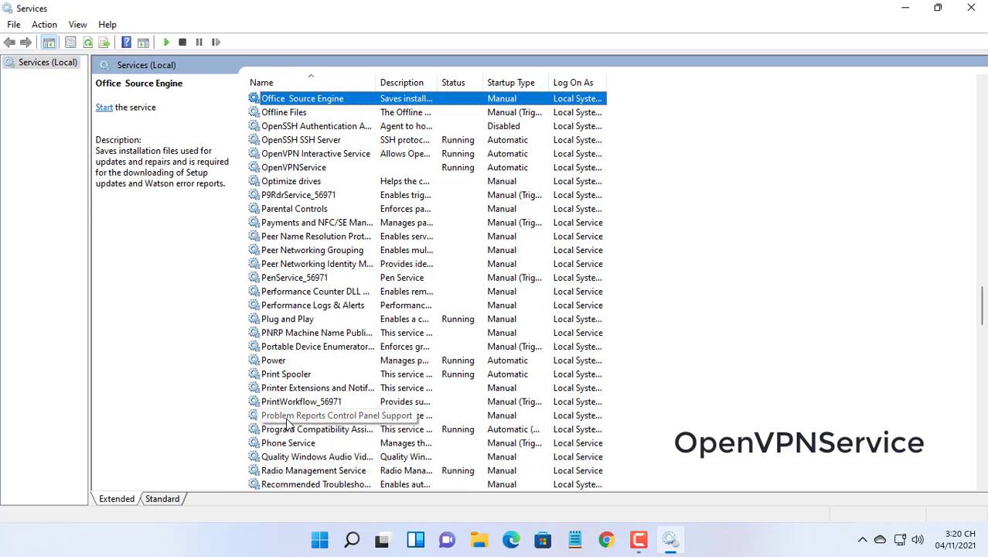
pyautogui.click(321, 168)
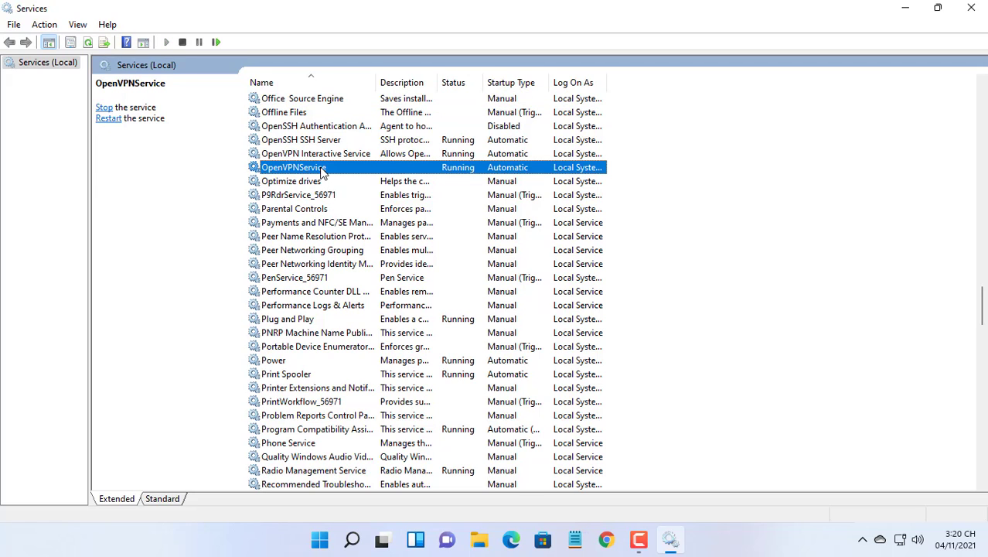
pyautogui.rightClick(321, 170)
pyautogui.click(371, 241)
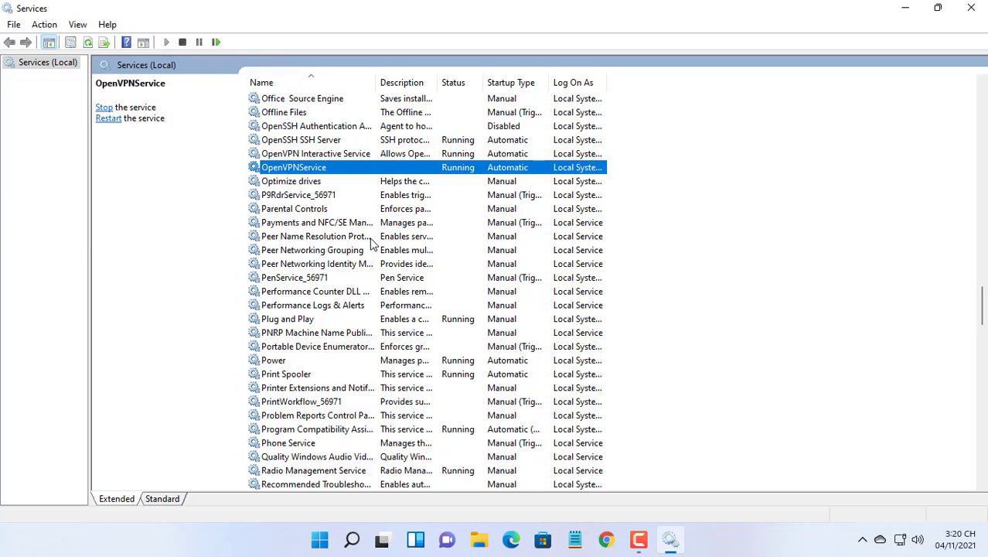
# Close the Services console and look inside the Test_Server folder on Local Disk (C:) in File Explorer
pyautogui.click(973, 14)
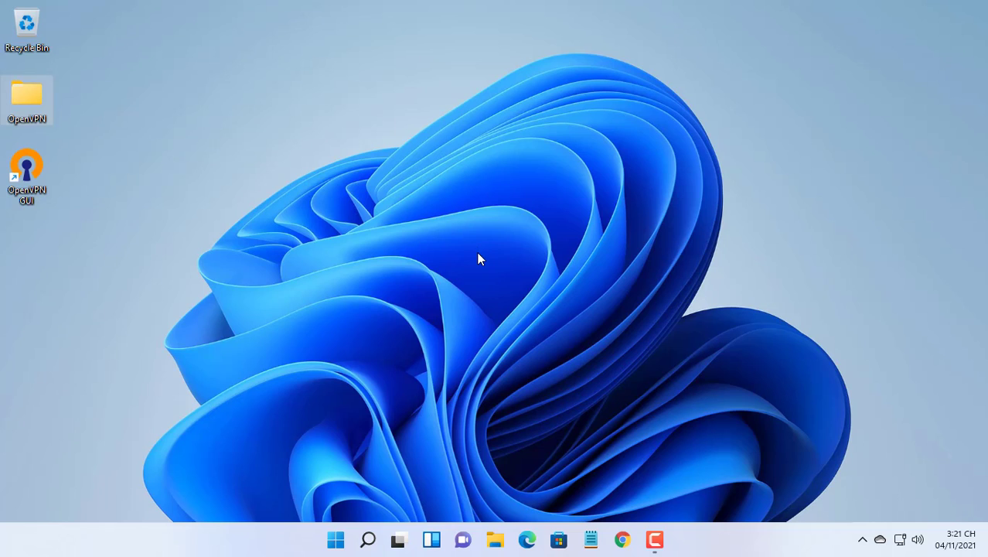
pyautogui.click(494, 539)
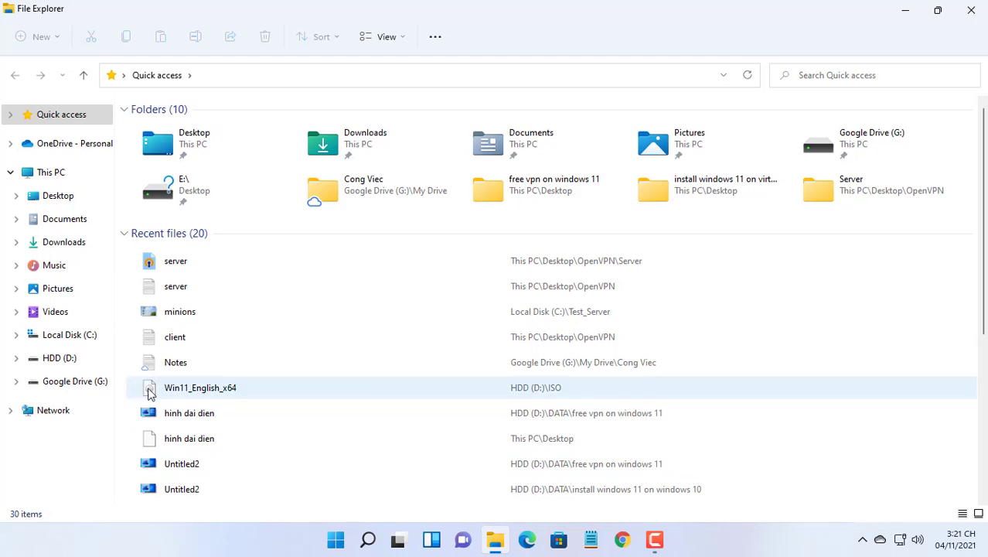
pyautogui.click(71, 335)
pyautogui.click(168, 269)
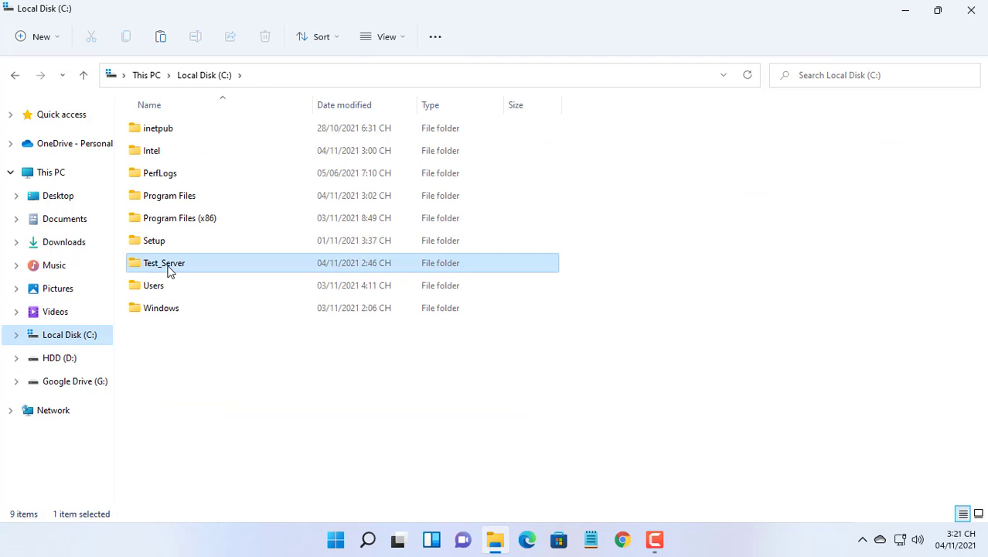
pyautogui.doubleClick(170, 271)
pyautogui.click(217, 79)
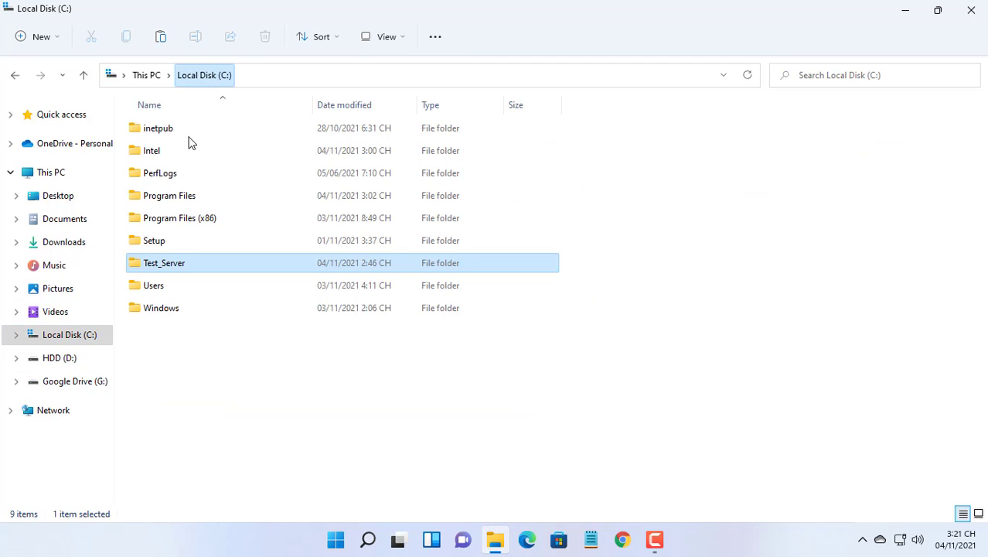
# Check the network path in the Test_Server folder's sharing properties and close File Explorer
pyautogui.rightClick(182, 270)
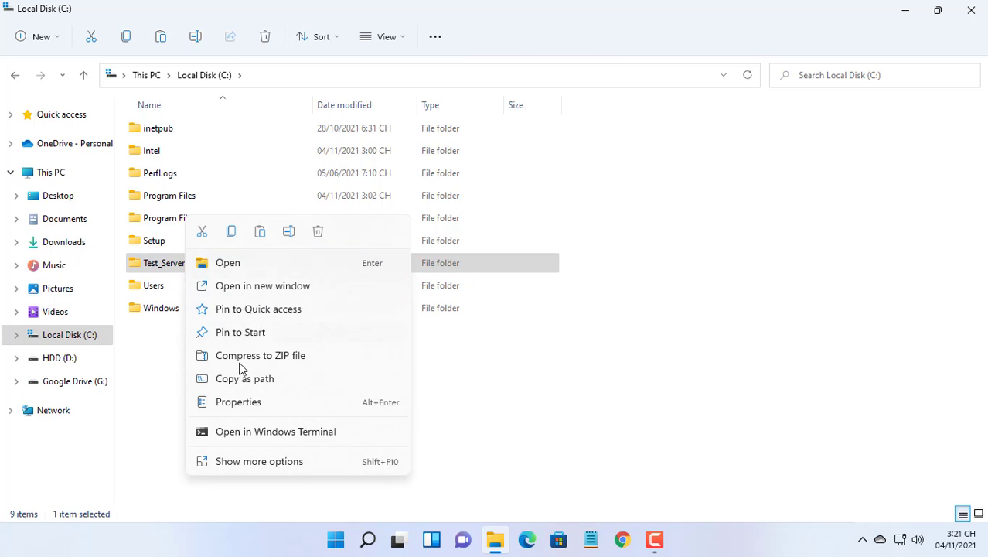
pyautogui.click(250, 403)
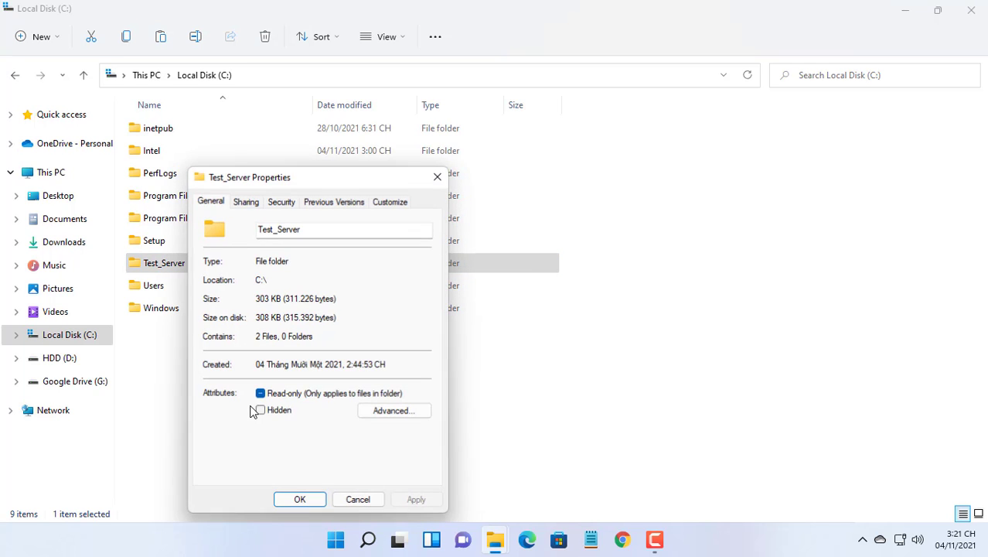
pyautogui.click(249, 202)
pyautogui.doubleClick(226, 281)
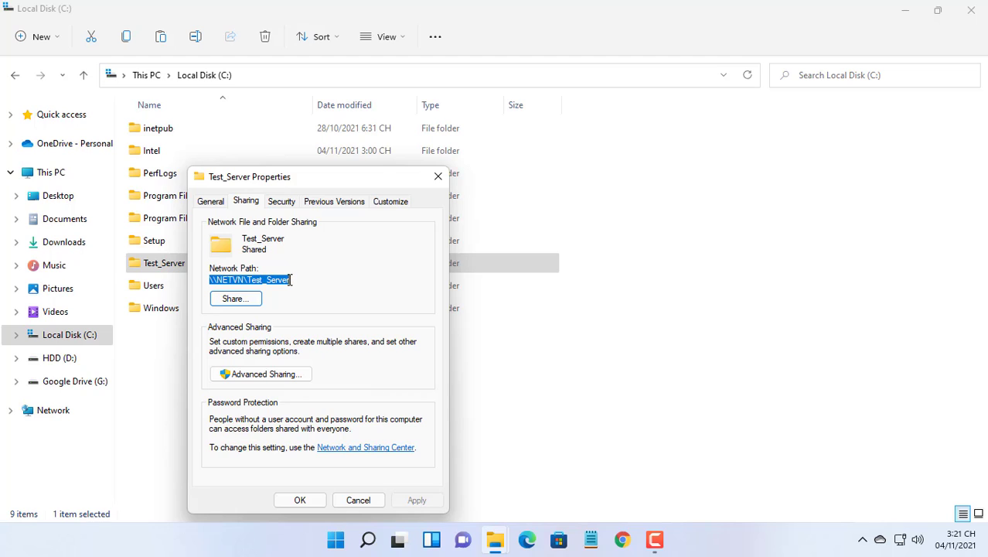
pyautogui.click(438, 176)
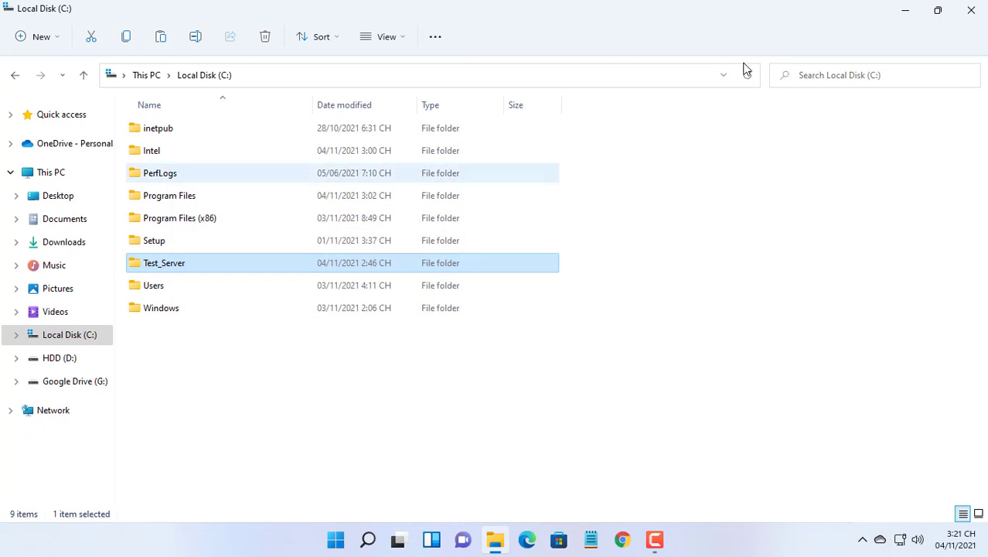
pyautogui.click(971, 9)
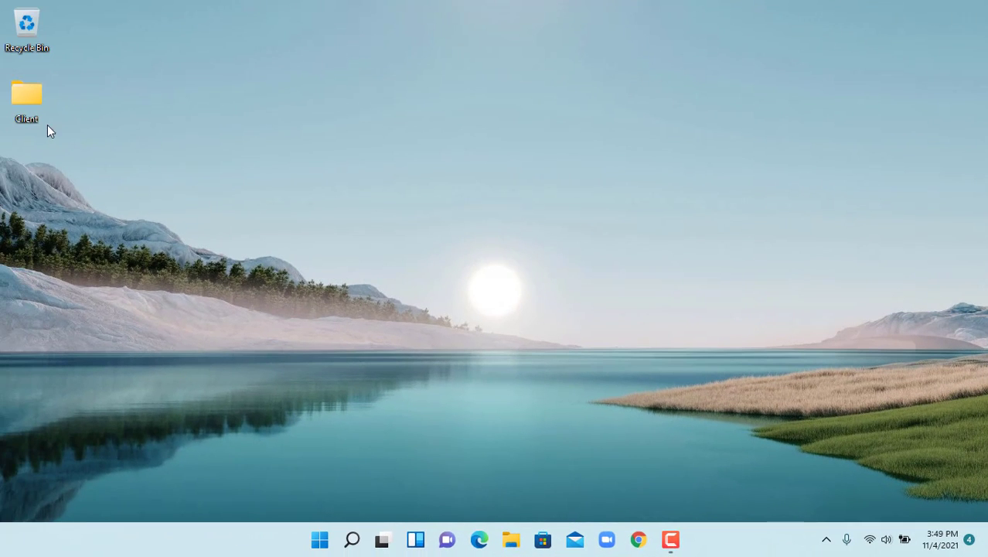
# Review the certificate, key and configuration files in the client computer's desktop Client folder and close it
pyautogui.doubleClick(35, 113)
pyautogui.moveTo(155, 255); pyautogui.dragTo(224, 100)
pyautogui.click(350, 325)
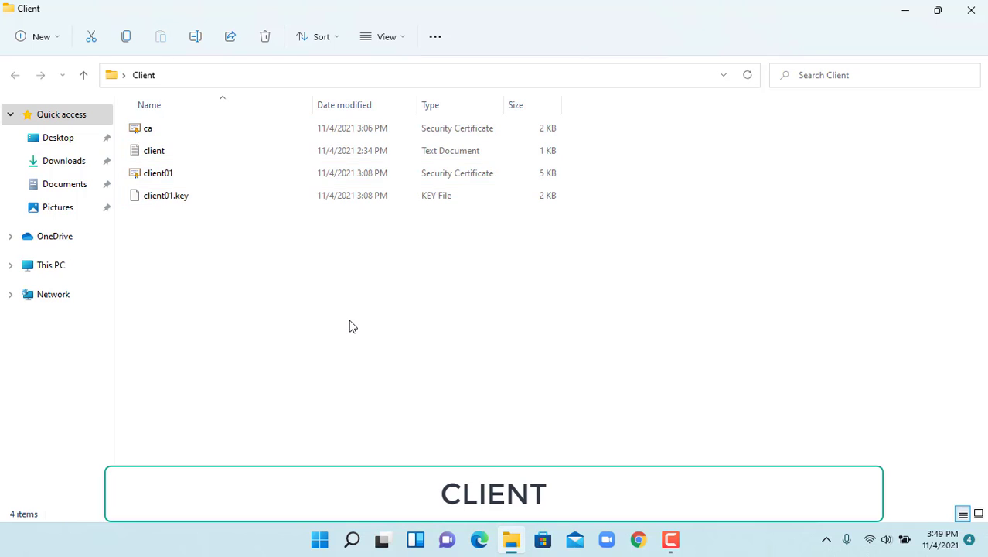
pyautogui.click(980, 11)
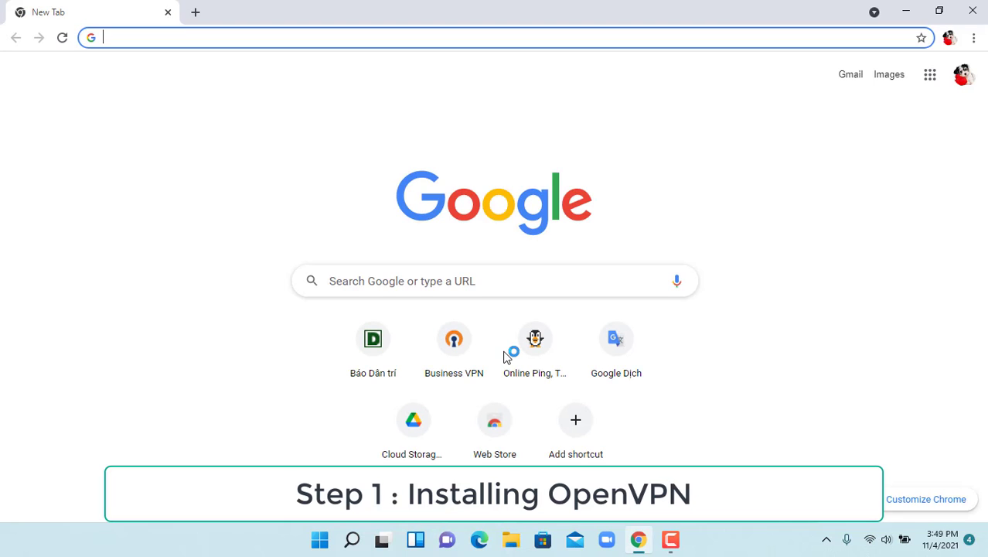
# Go to openvpn.net in Chrome and open its Community Downloads page
pyautogui.write('openvpn.net')
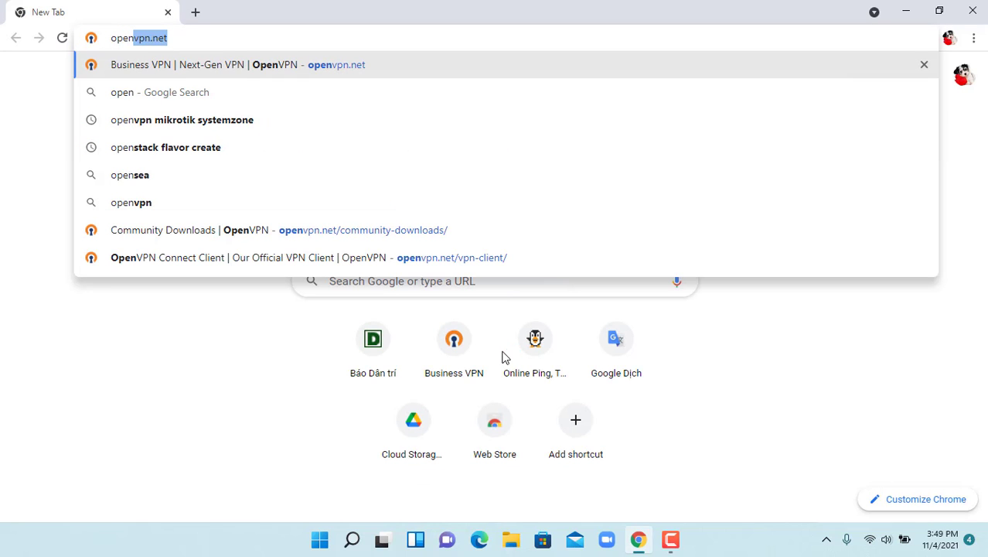
pyautogui.click(341, 73)
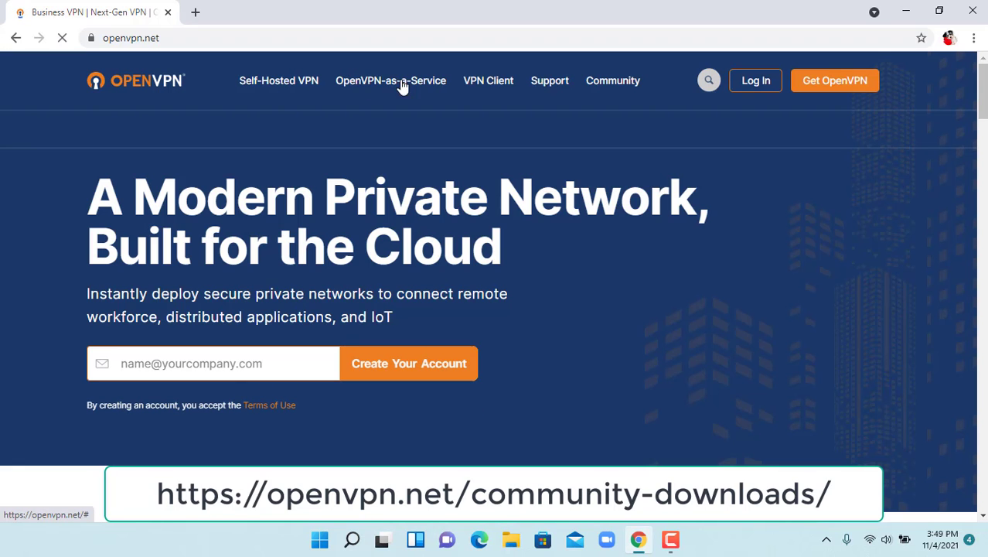
pyautogui.moveTo(620, 82)
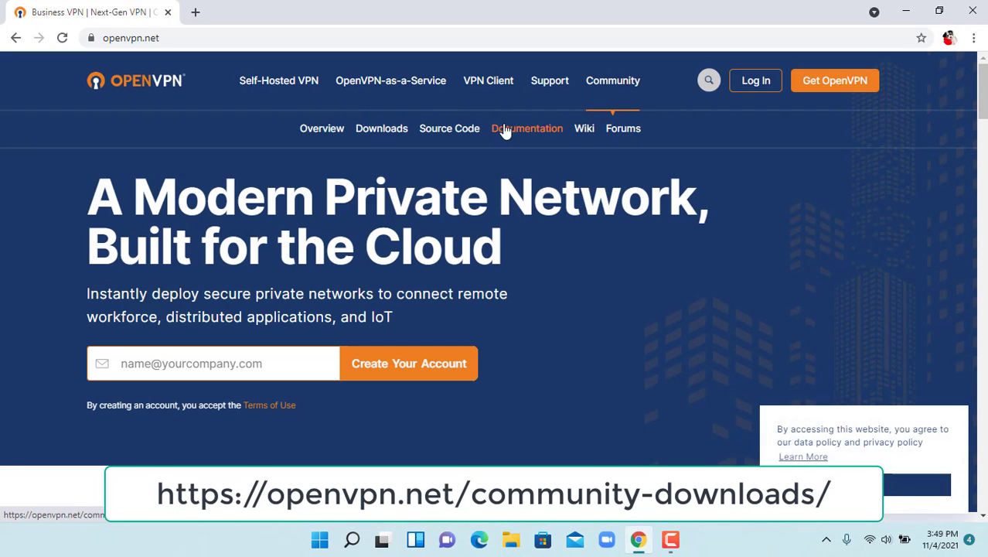
pyautogui.click(392, 131)
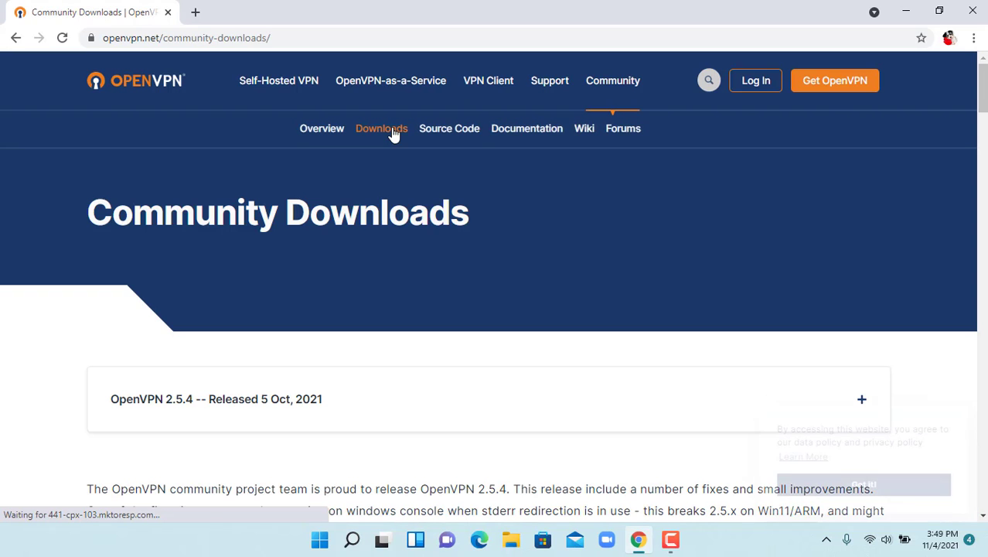
# Download the OpenVPN 2.5.4 Windows 64-bit MSI installer, OpenVPN-2.5.4-I604-amd64.msi
pyautogui.scroll(-10, 428, 265)
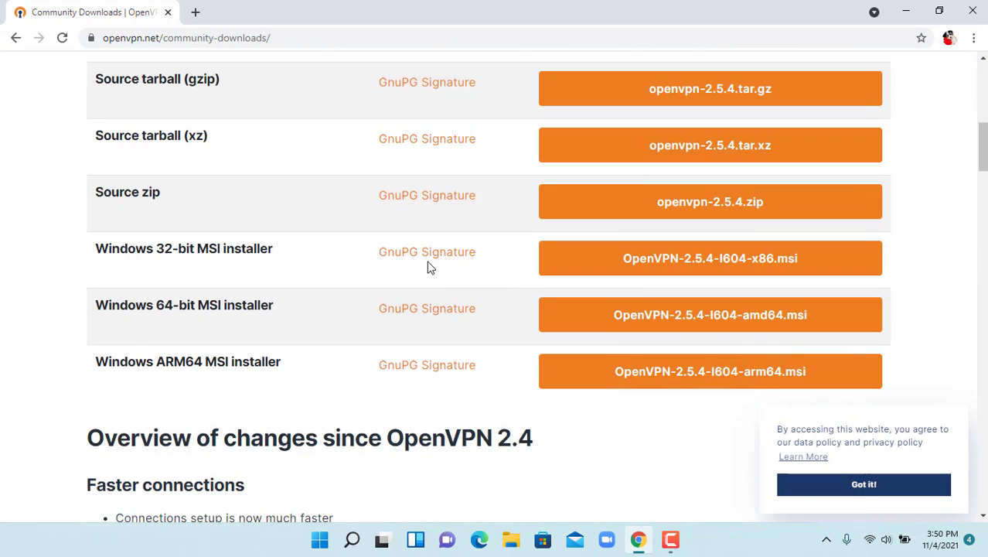
pyautogui.moveTo(98, 309); pyautogui.dragTo(282, 311)
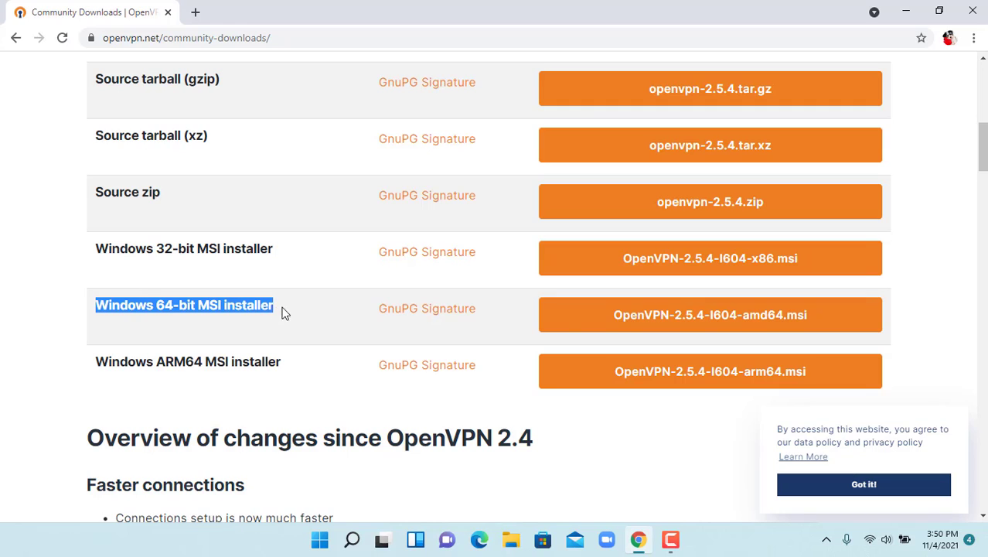
pyautogui.click(666, 319)
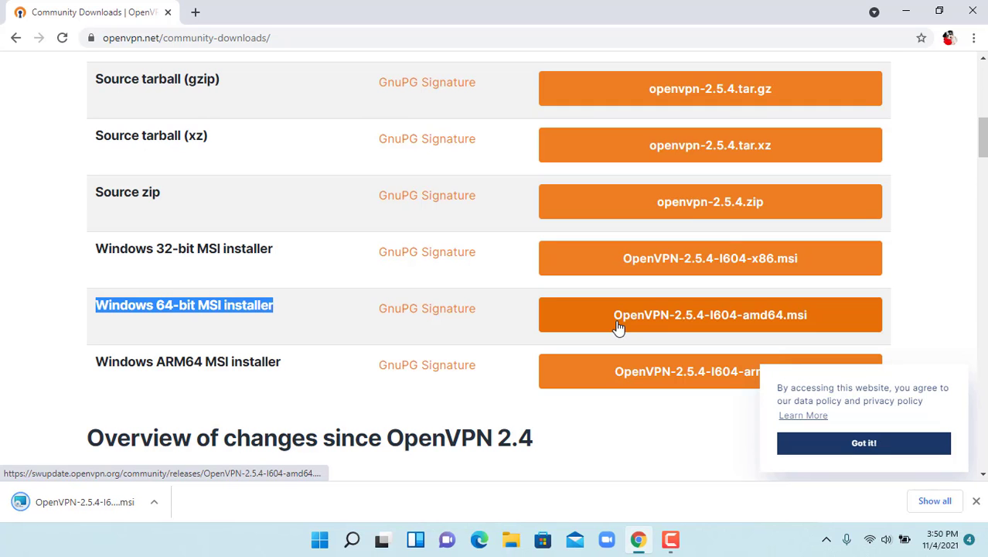
# Install OpenVPN 2.5.4 from the downloaded installer with the default setup, close the wizard and dismiss the OpenVPN GUI notice
pyautogui.click(83, 506)
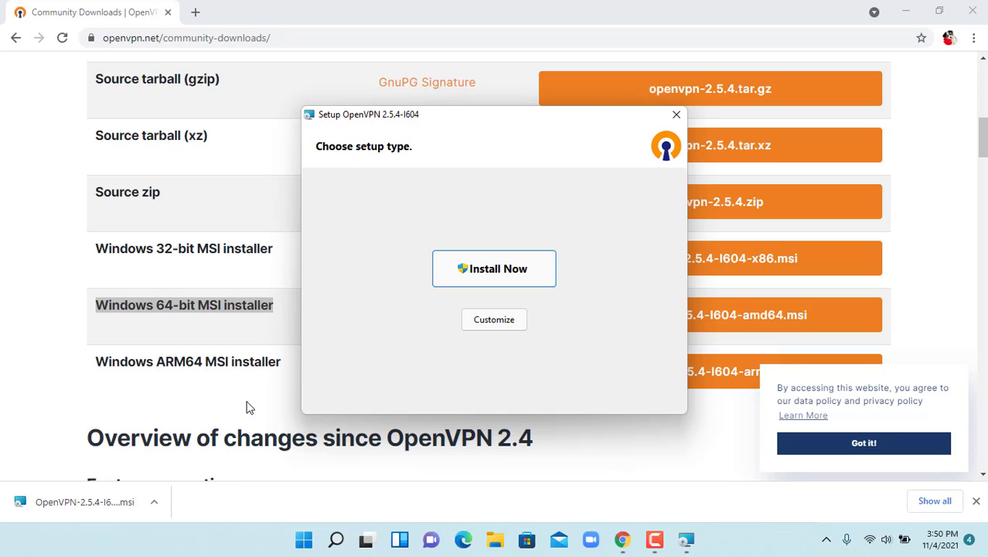
pyautogui.click(906, 10)
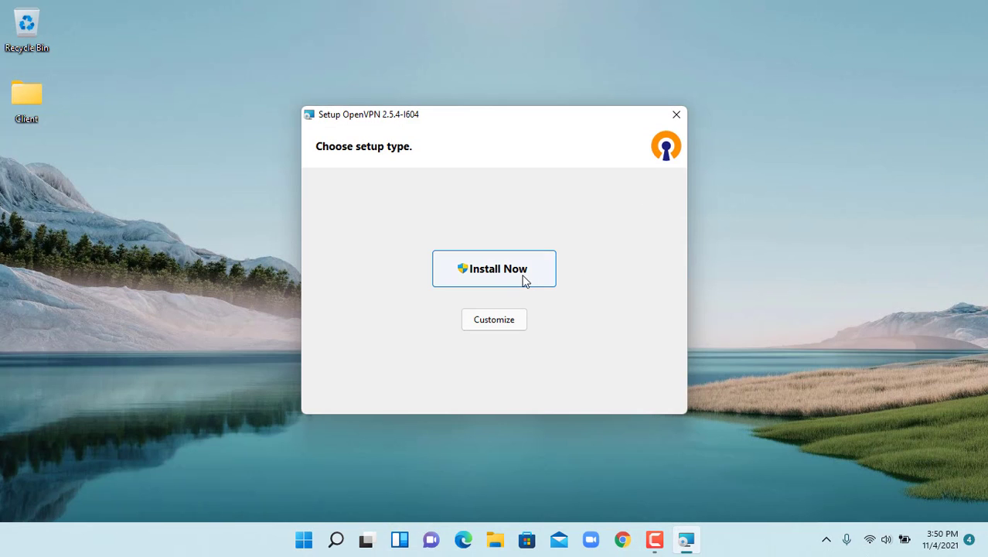
pyautogui.click(522, 276)
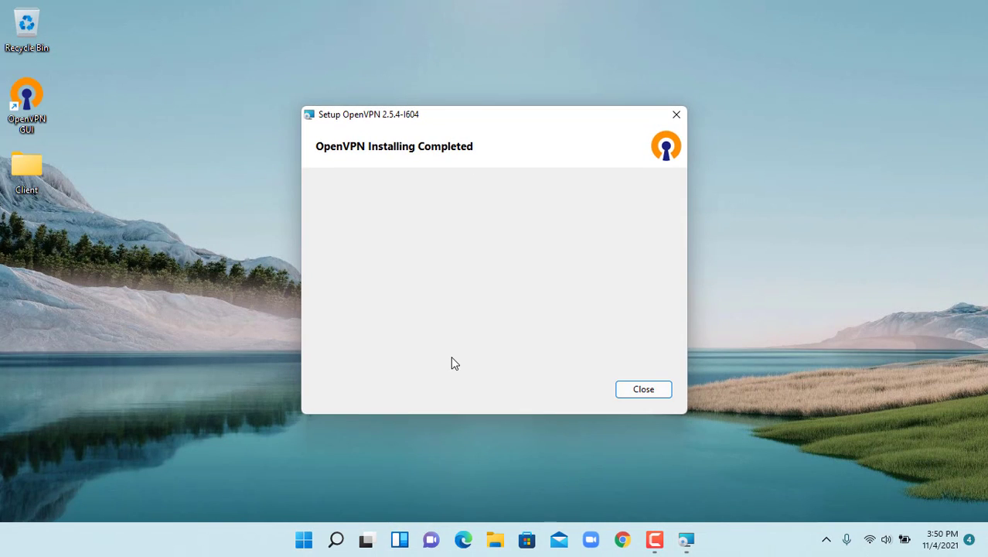
pyautogui.click(651, 388)
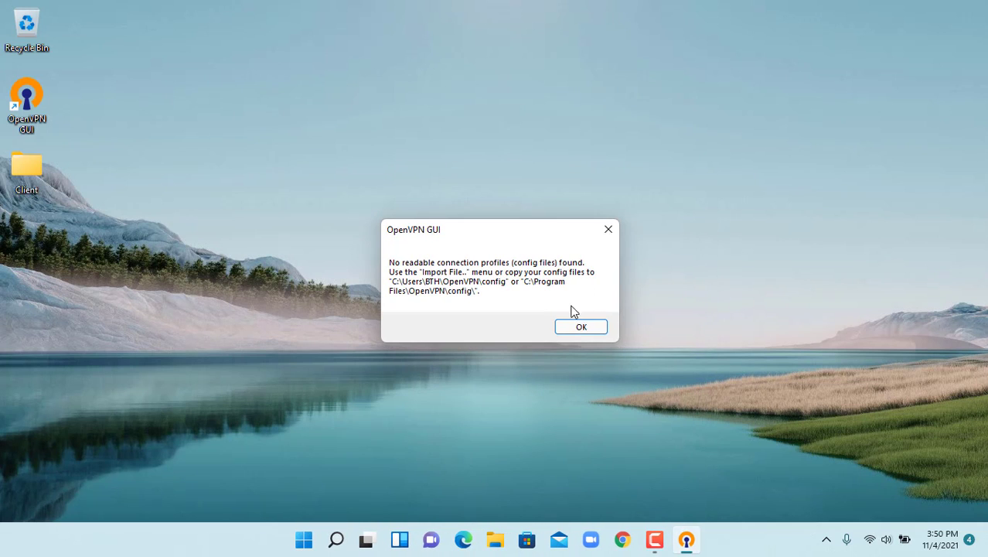
pyautogui.click(581, 327)
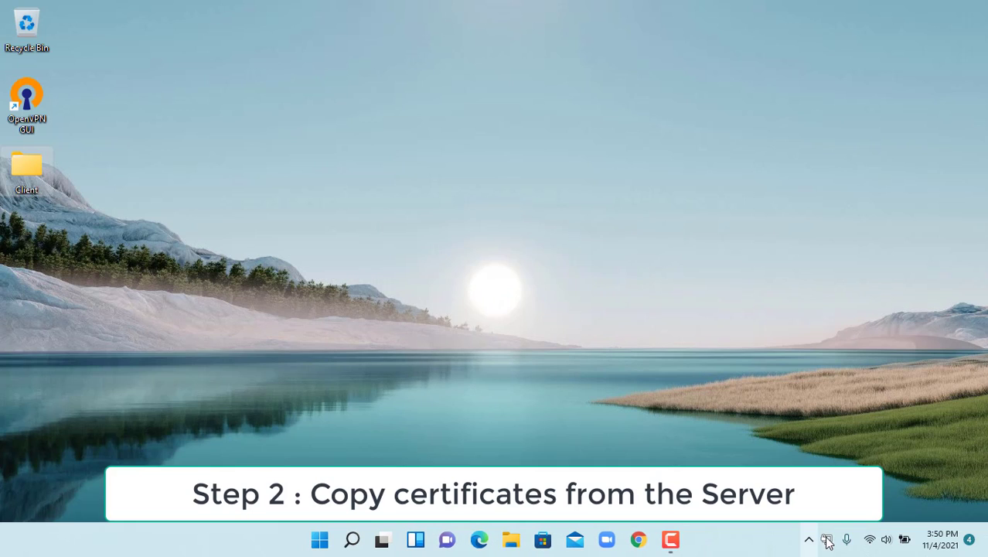
# Show the desktop Client folder's files as large icons and open the client text document in Notepad
pyautogui.click(198, 214)
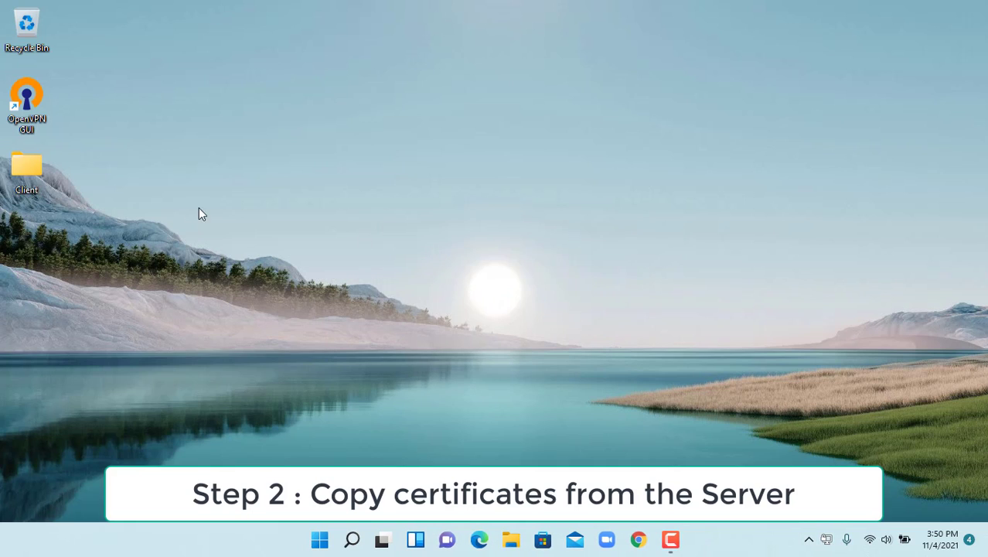
pyautogui.doubleClick(33, 167)
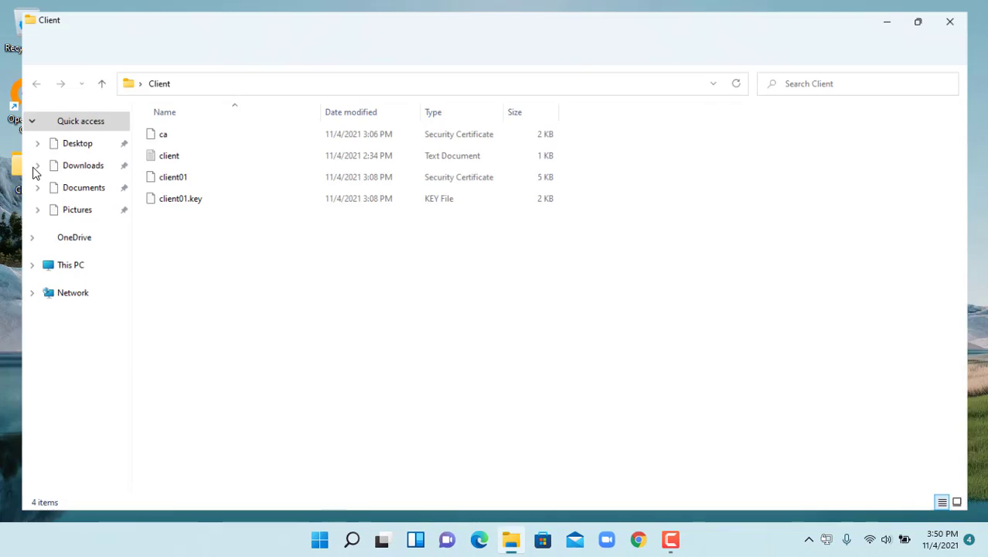
pyautogui.click(978, 514)
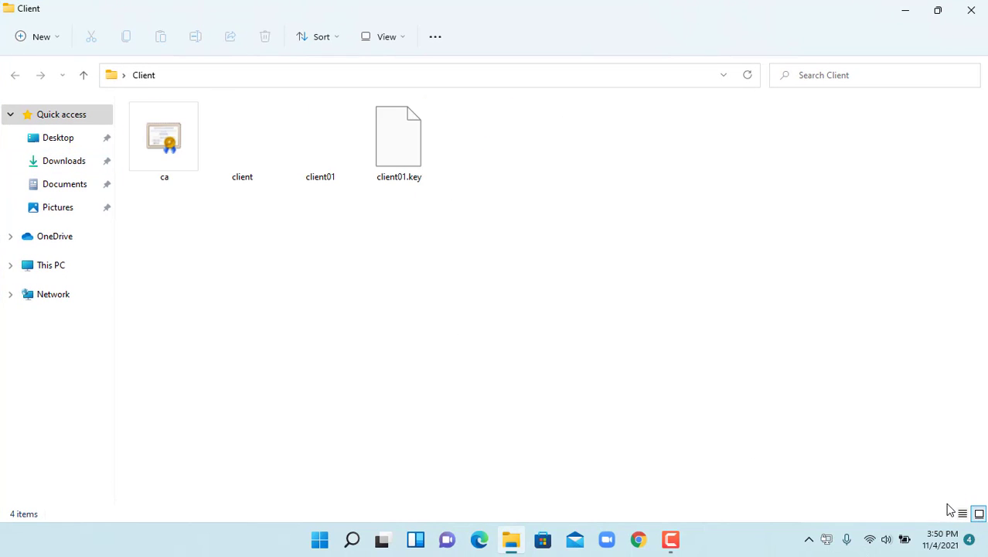
pyautogui.doubleClick(255, 160)
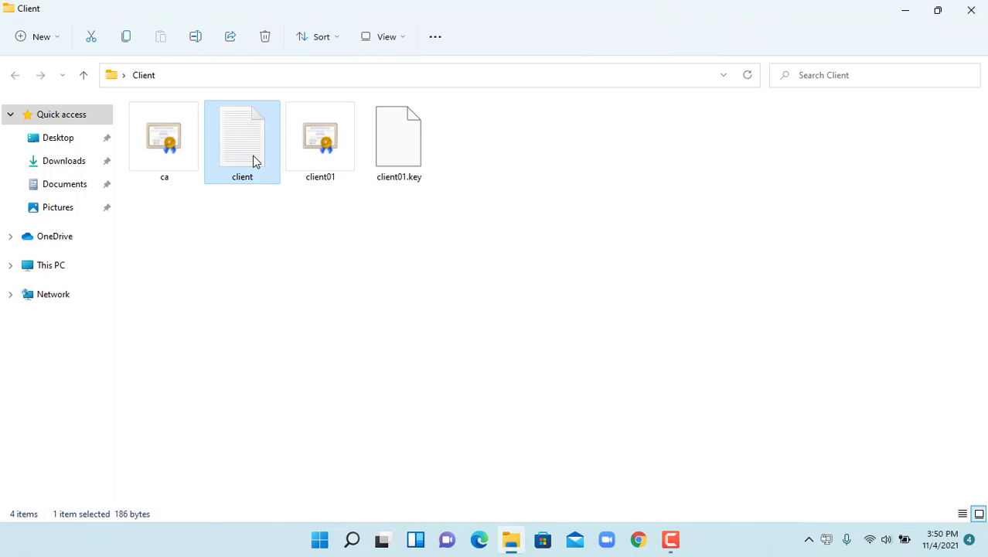
pyautogui.doubleClick(304, 39)
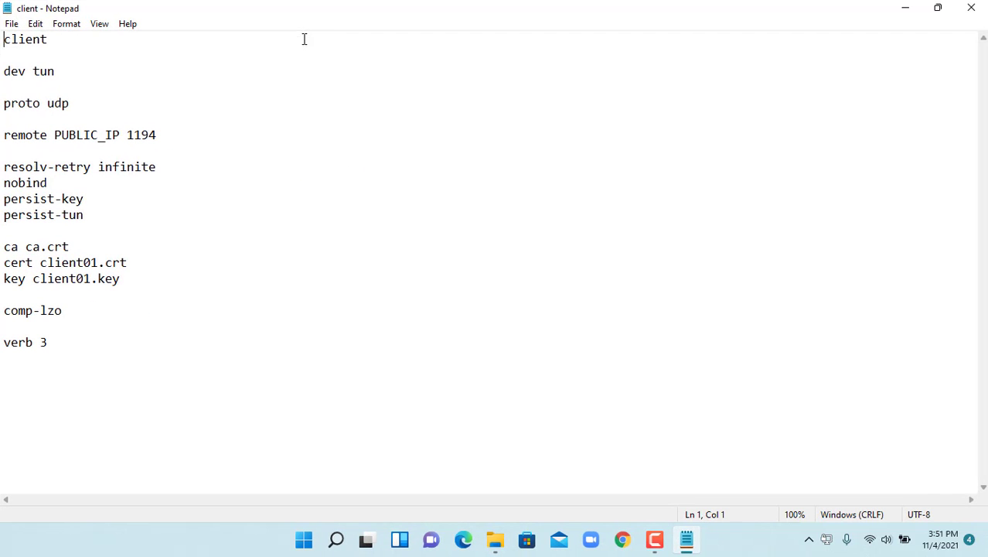
# Replace the PUBLIC_IP placeholder in the remote line with the server's public address 14.226.59.229
pyautogui.moveTo(118, 135); pyautogui.dragTo(57, 135)
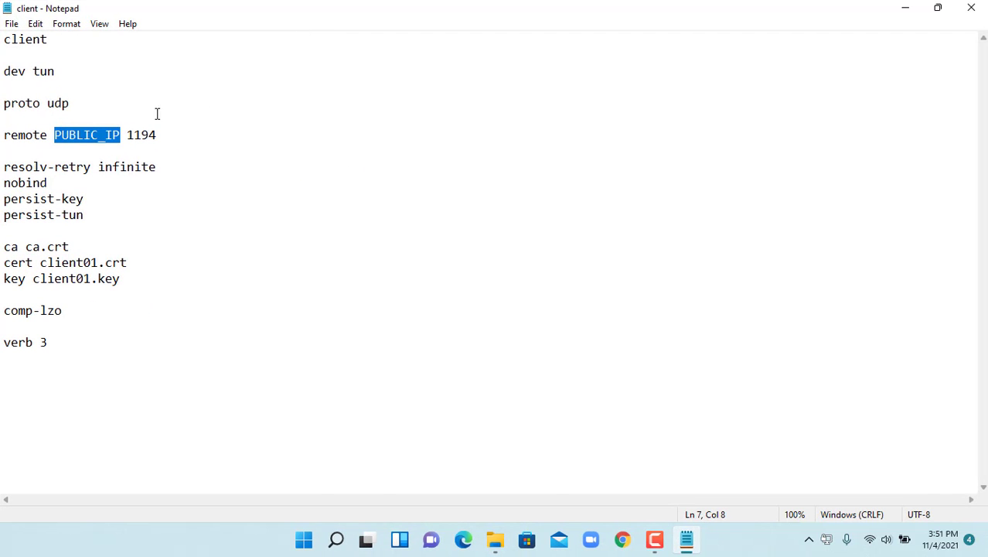
pyautogui.write('14.2')
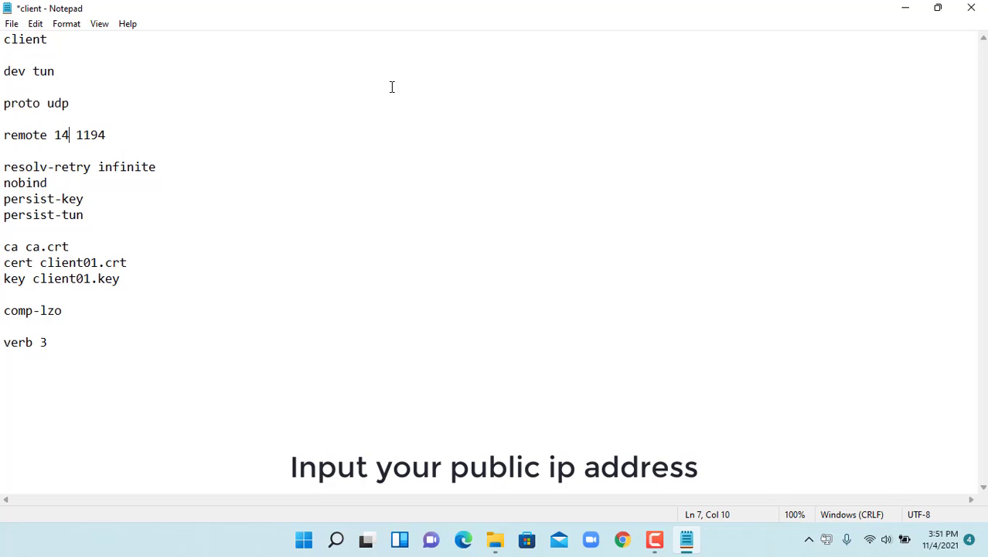
pyautogui.write('26')
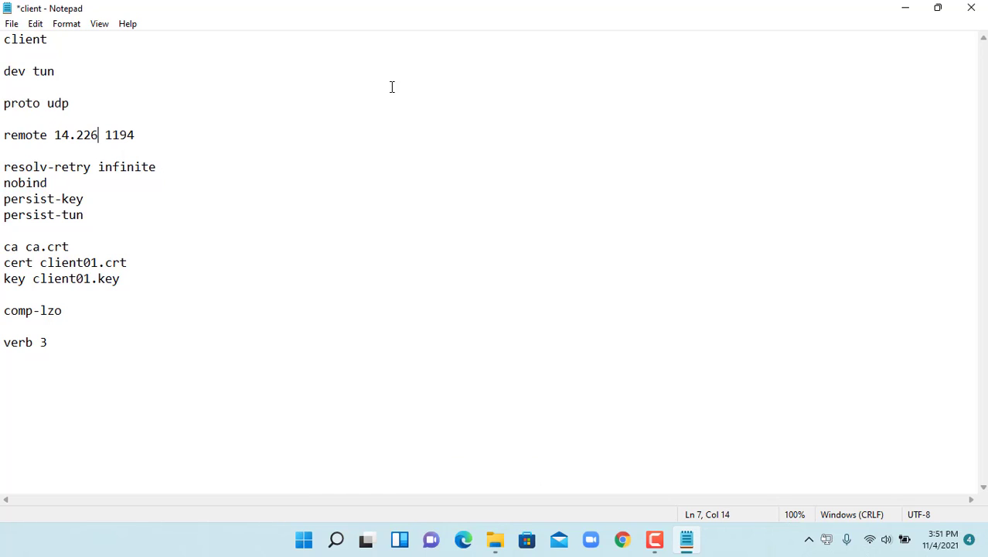
pyautogui.write('.59.')
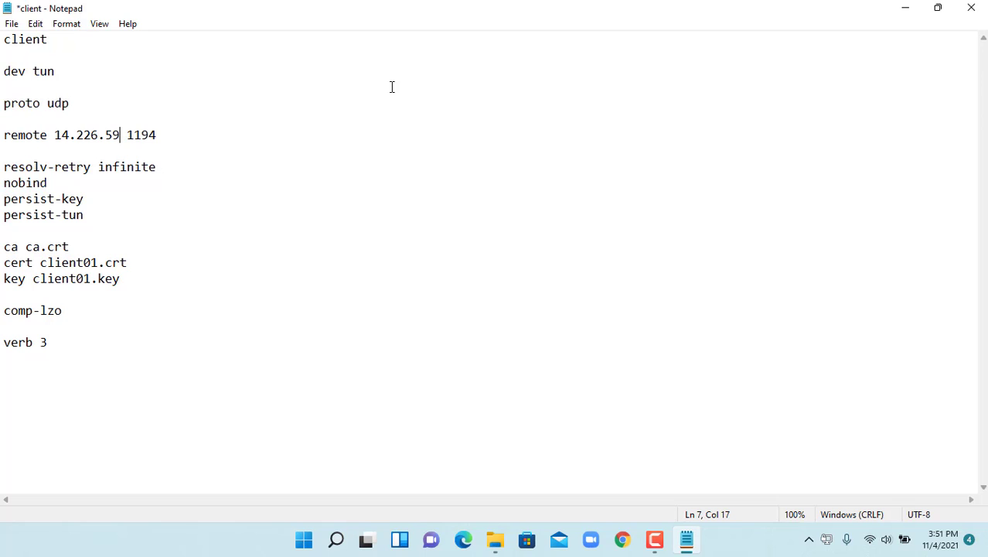
pyautogui.write('229')
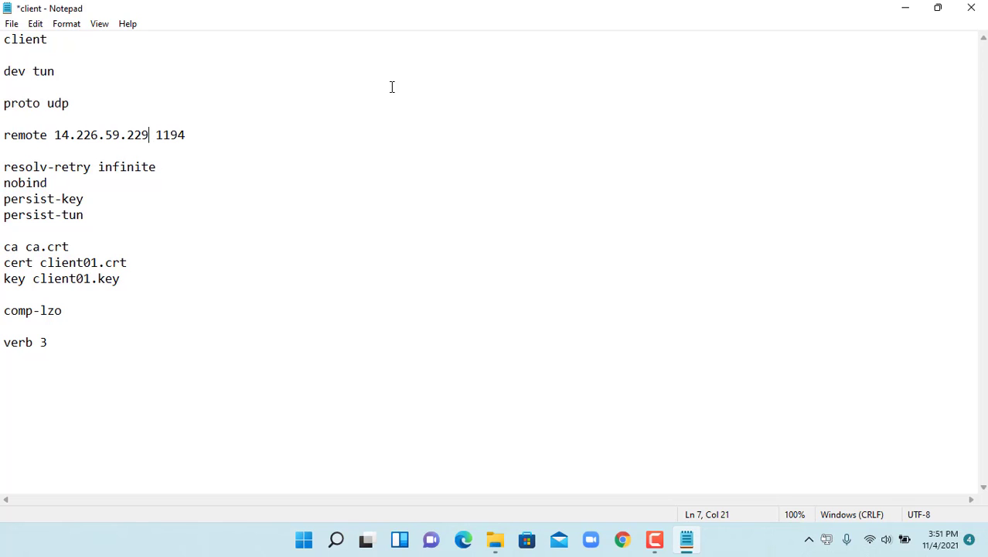
# Save the edited configuration as client.ovpn in the desktop Client folder with the All Files type and close Notepad
pyautogui.moveTo(6, 40); pyautogui.dragTo(106, 333)
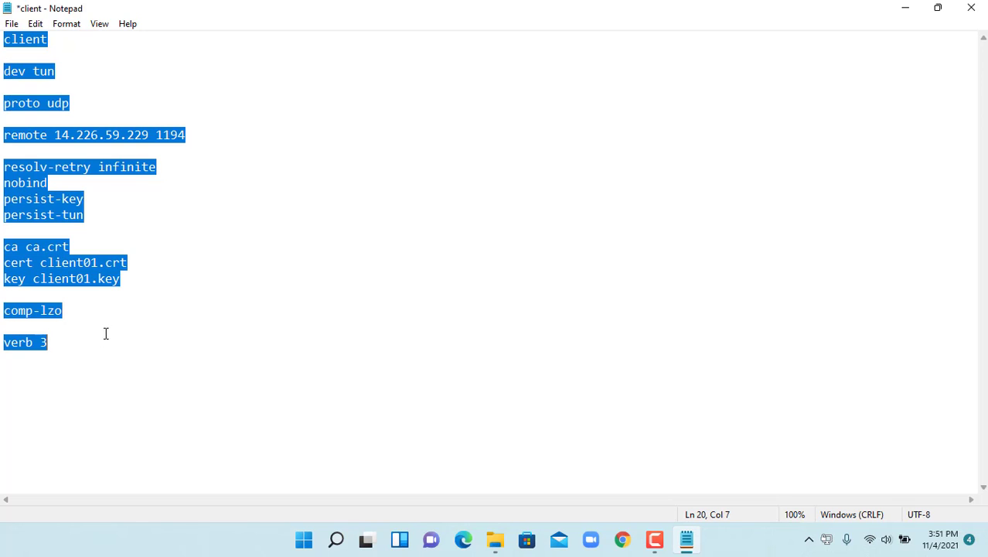
pyautogui.click(12, 25)
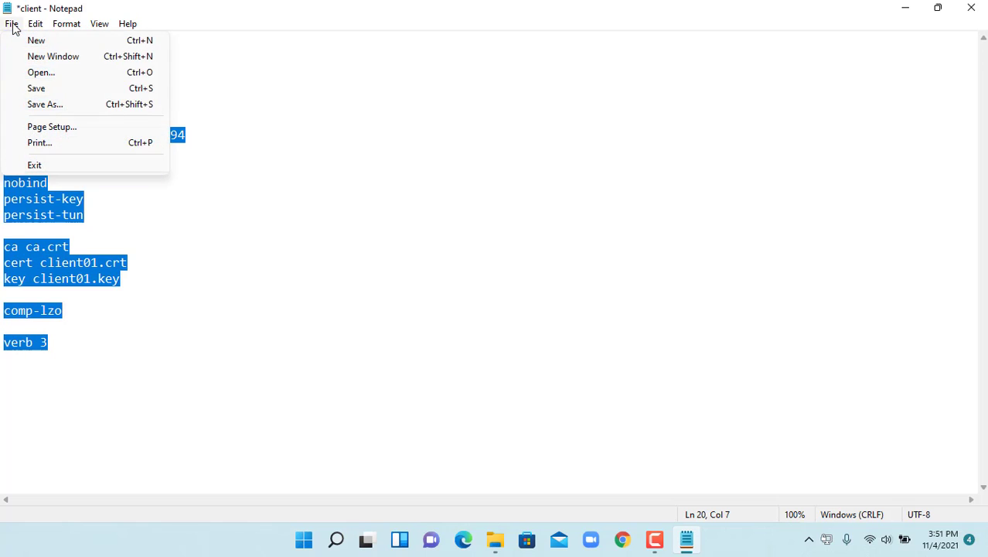
pyautogui.click(75, 112)
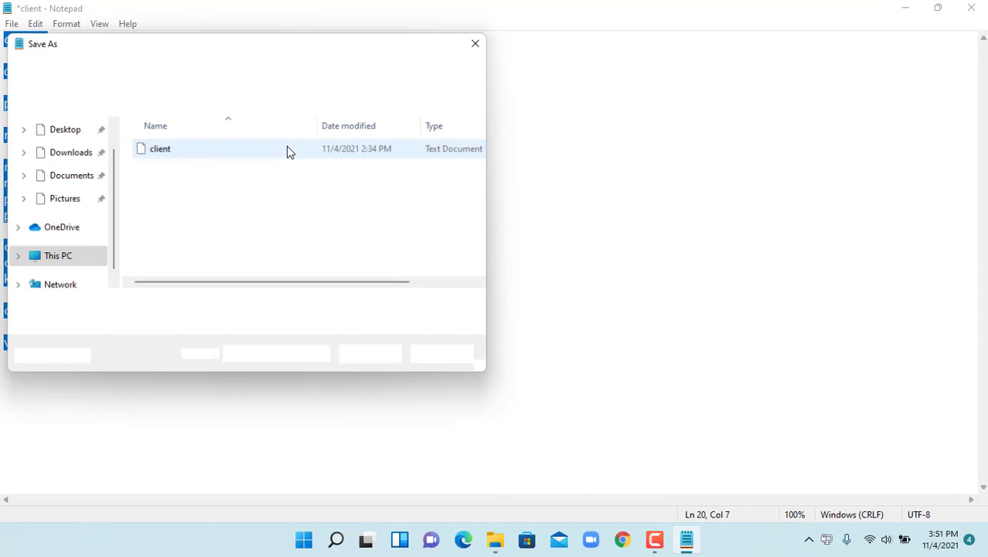
pyautogui.click(251, 323)
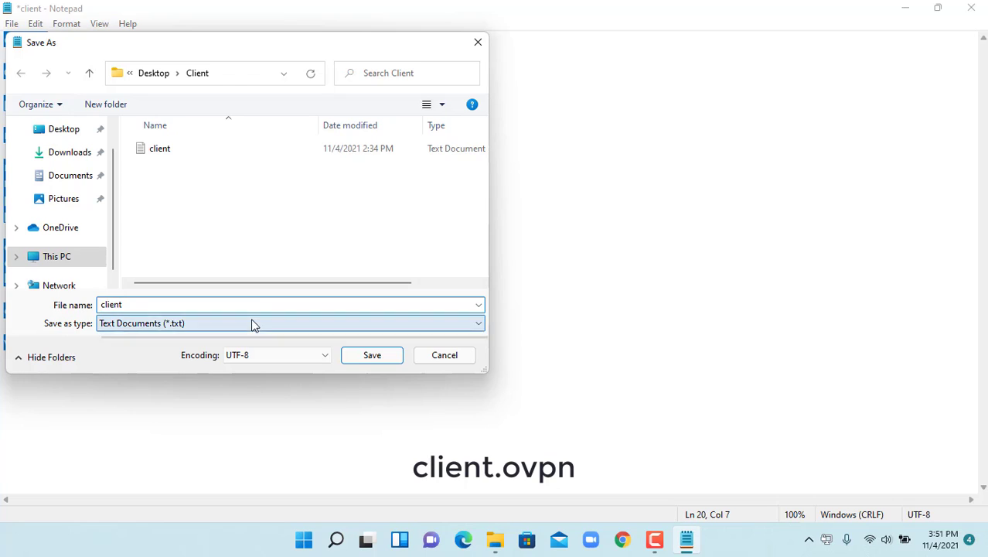
pyautogui.click(248, 347)
pyautogui.doubleClick(256, 304)
pyautogui.click(267, 305)
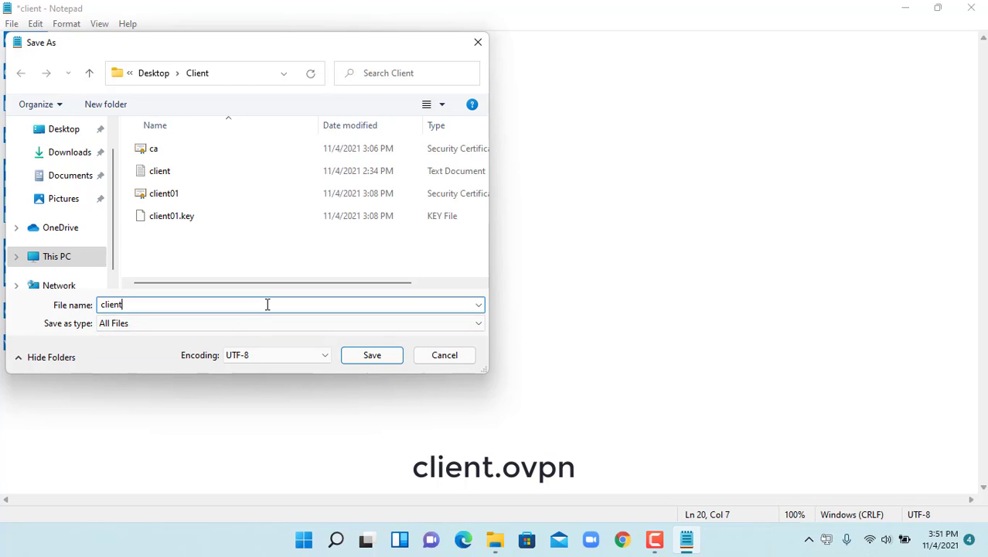
pyautogui.write('.ovpn')
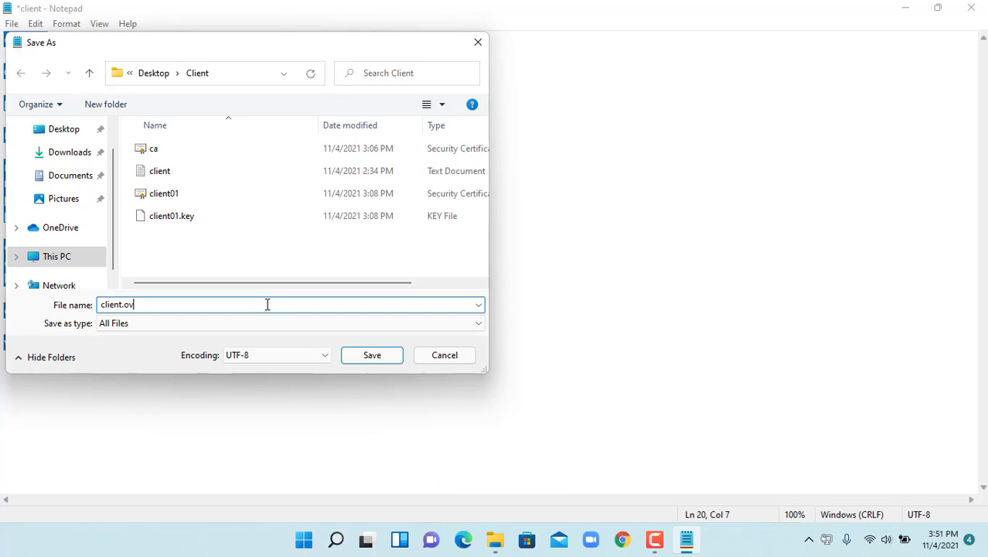
pyautogui.click(382, 361)
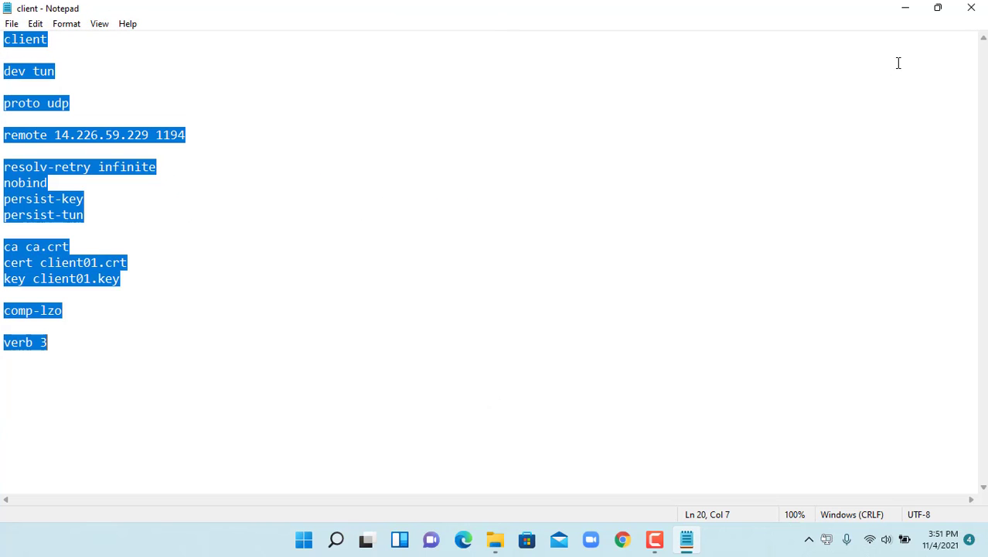
pyautogui.click(972, 11)
# Select the new client OpenVPN file, snap the Client folder window to the left half of the desktop and minimize it
pyautogui.click(313, 223)
pyautogui.click(242, 154)
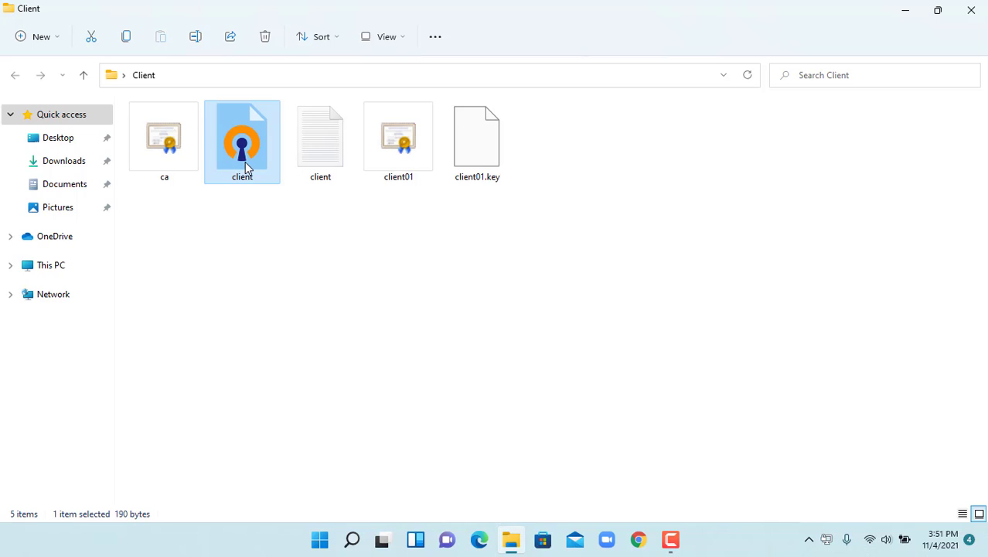
pyautogui.click(937, 14)
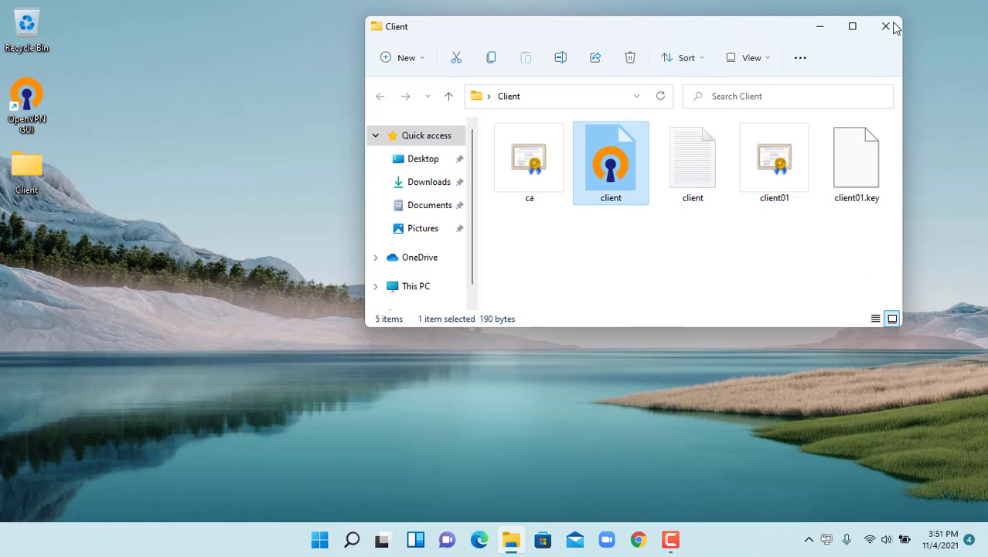
pyautogui.click(853, 25)
pyautogui.moveTo(937, 11)
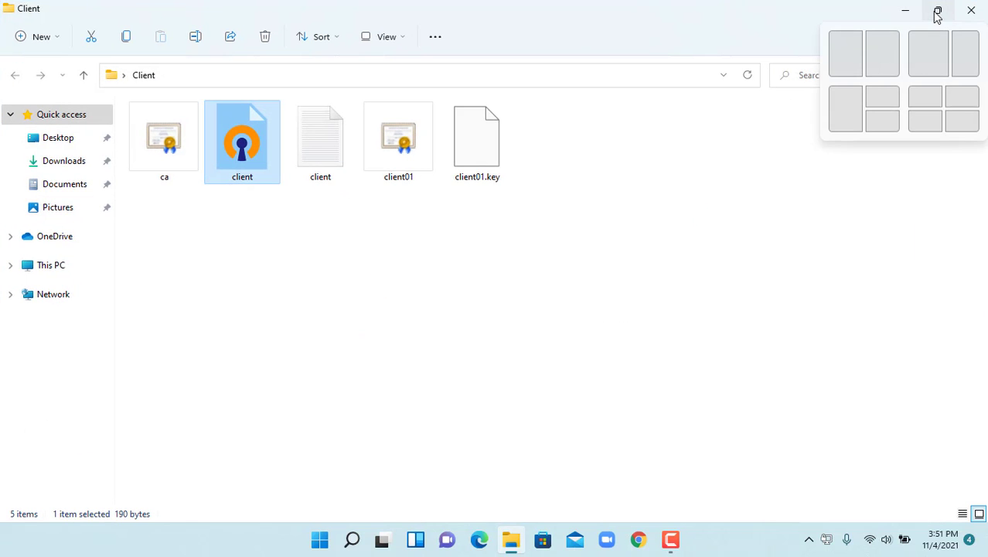
pyautogui.click(861, 51)
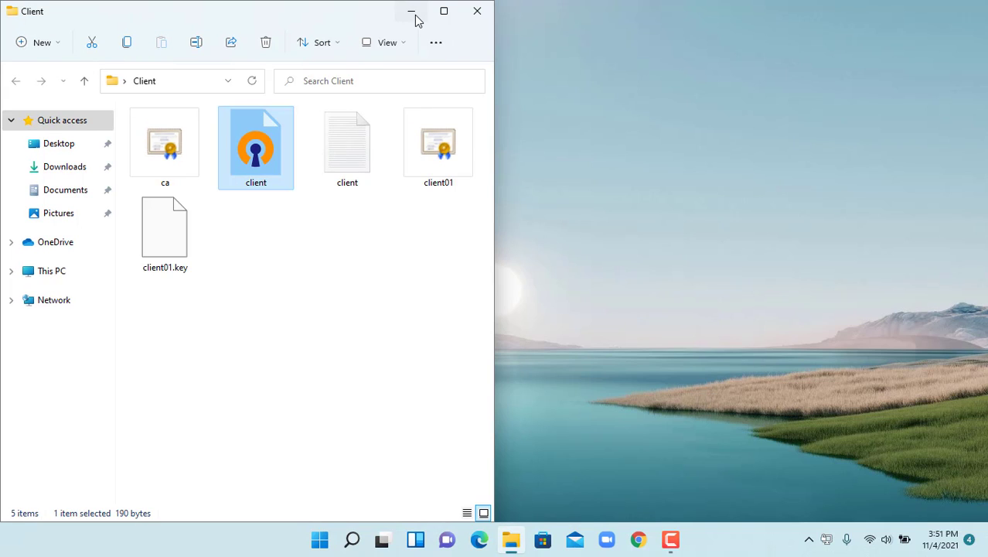
pyautogui.click(412, 12)
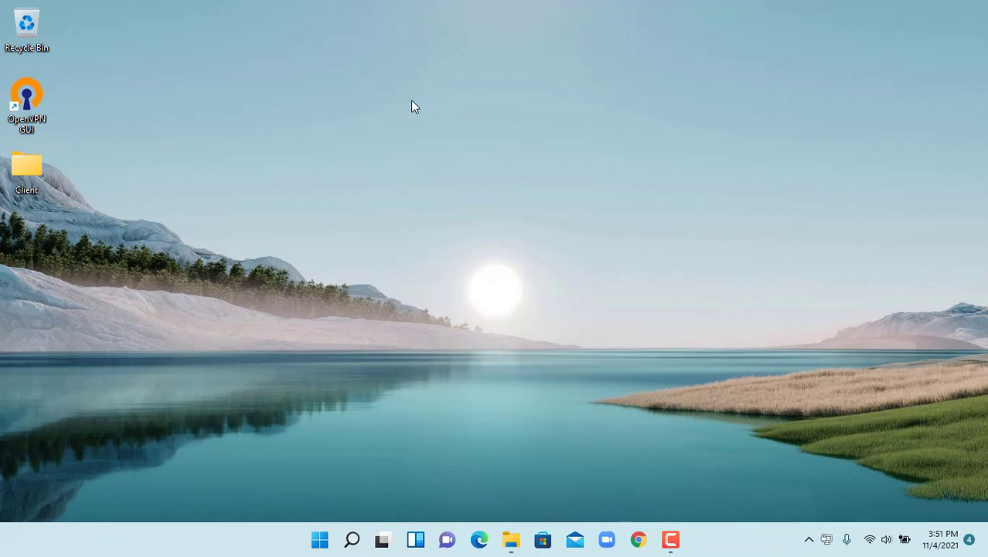
# Open a new File Explorer window and go to C:\Program Files\OpenVPN\config
pyautogui.rightClick(508, 545)
pyautogui.click(491, 451)
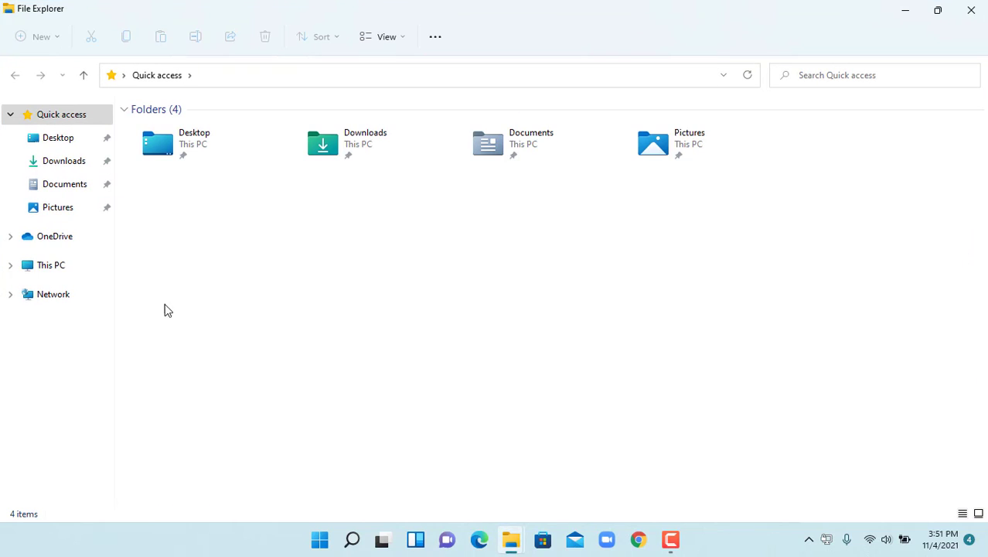
pyautogui.click(54, 269)
pyautogui.doubleClick(164, 248)
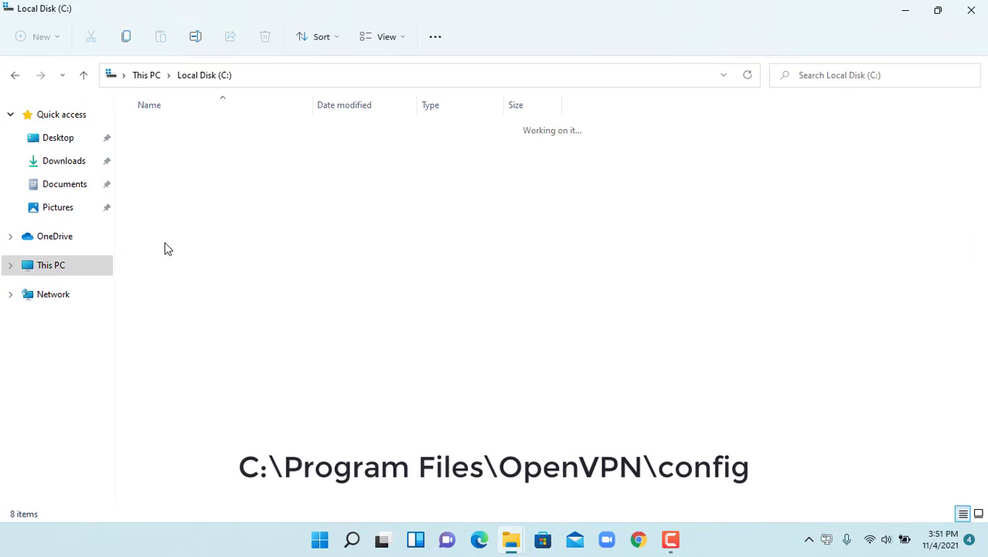
pyautogui.doubleClick(168, 200)
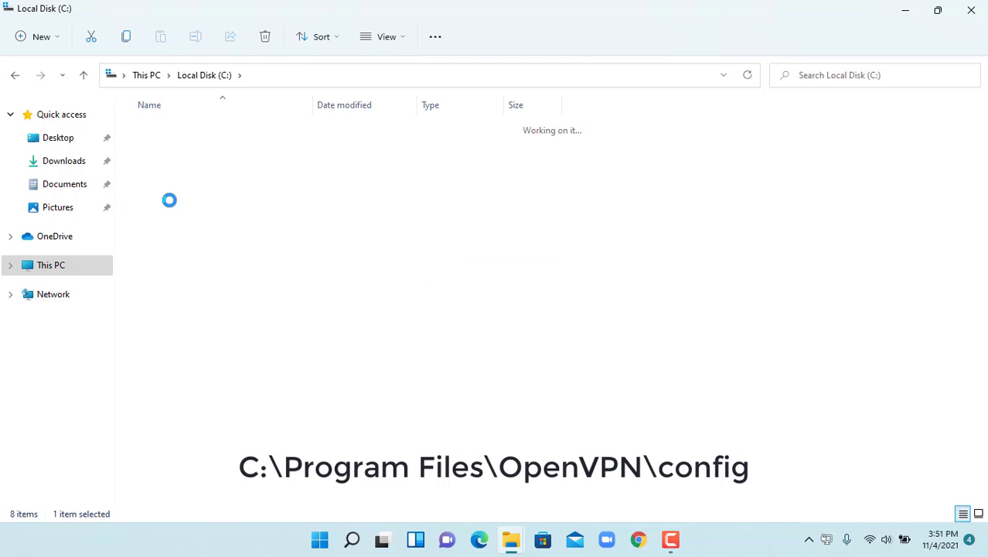
pyautogui.click(167, 341)
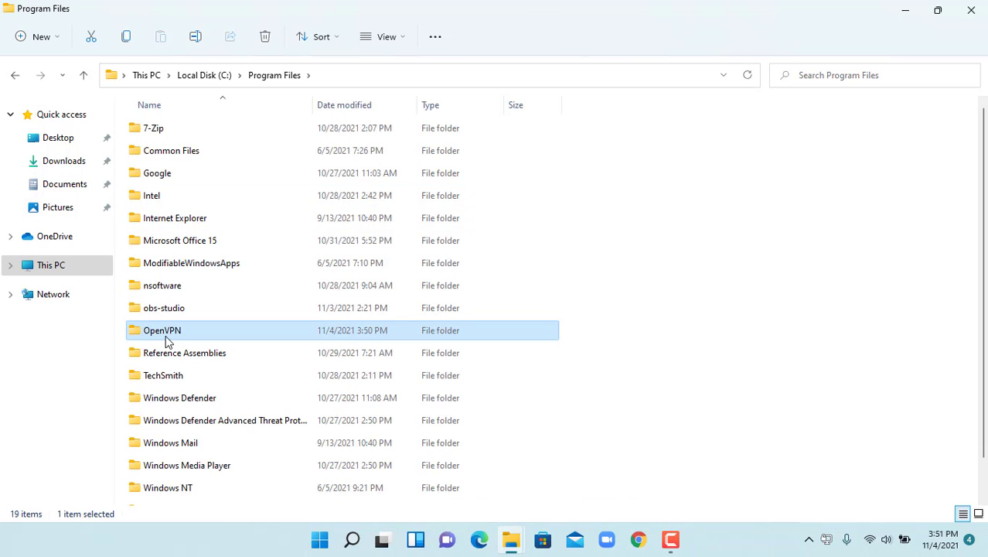
pyautogui.doubleClick(172, 340)
pyautogui.click(159, 158)
pyautogui.doubleClick(159, 157)
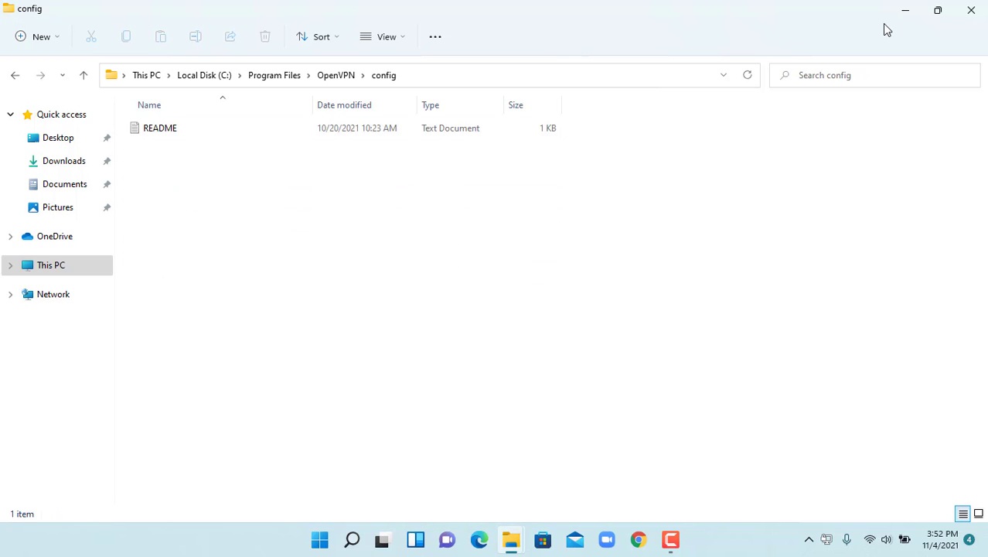
# Snap the config folder window to the right half of the desktop with the Client folder window beside it
pyautogui.moveTo(936, 13)
pyautogui.click(887, 50)
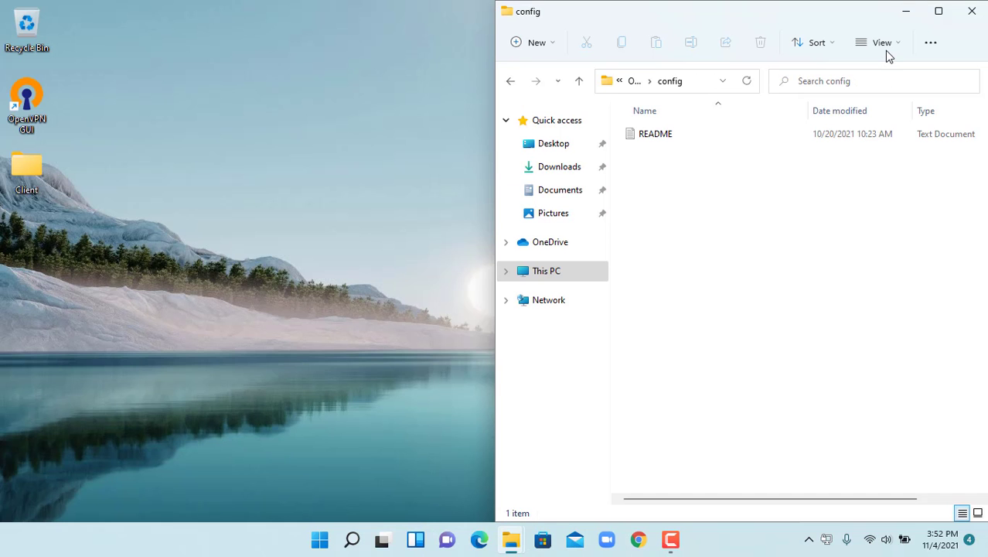
pyautogui.click(306, 271)
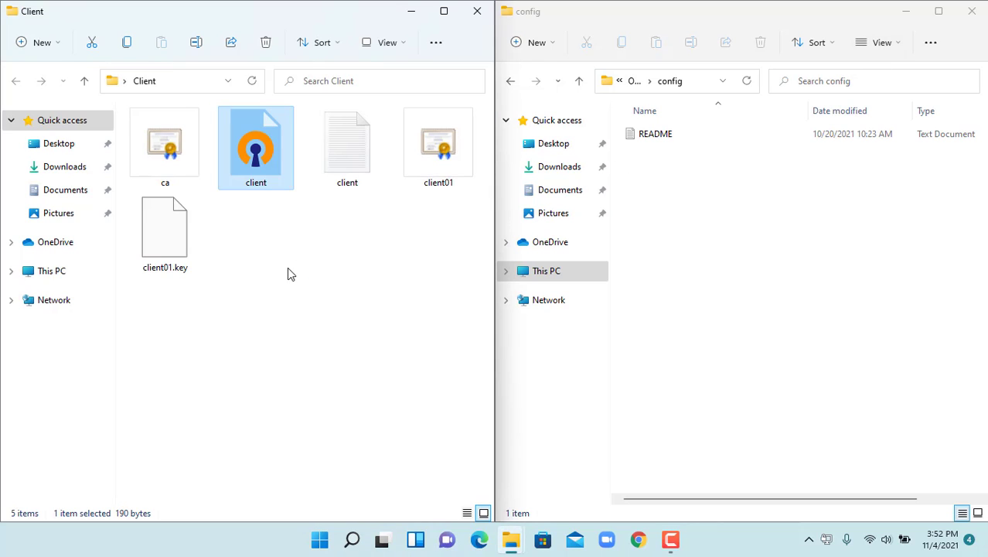
# Copy ca.crt, client.ovpn, client01.crt and client01.key from Client into config with administrator permission, and close both folder windows
pyautogui.click(171, 249)
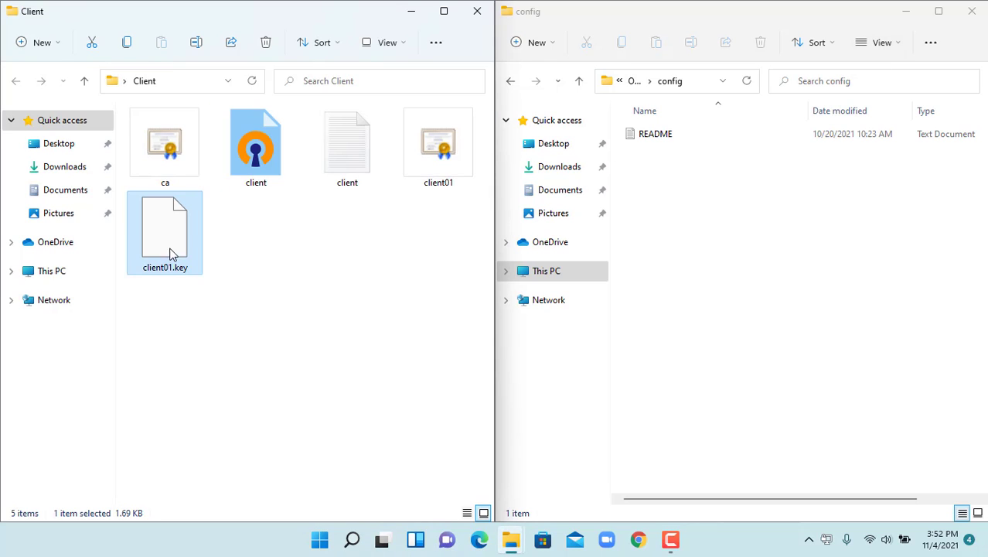
pyautogui.keyDown('ctrl'); pyautogui.click(172, 167); pyautogui.keyUp('ctrl')
pyautogui.keyDown('ctrl'); pyautogui.click(256, 155); pyautogui.keyUp('ctrl')
pyautogui.keyDown('ctrl'); pyautogui.click(451, 174); pyautogui.keyUp('ctrl')
pyautogui.click(128, 44)
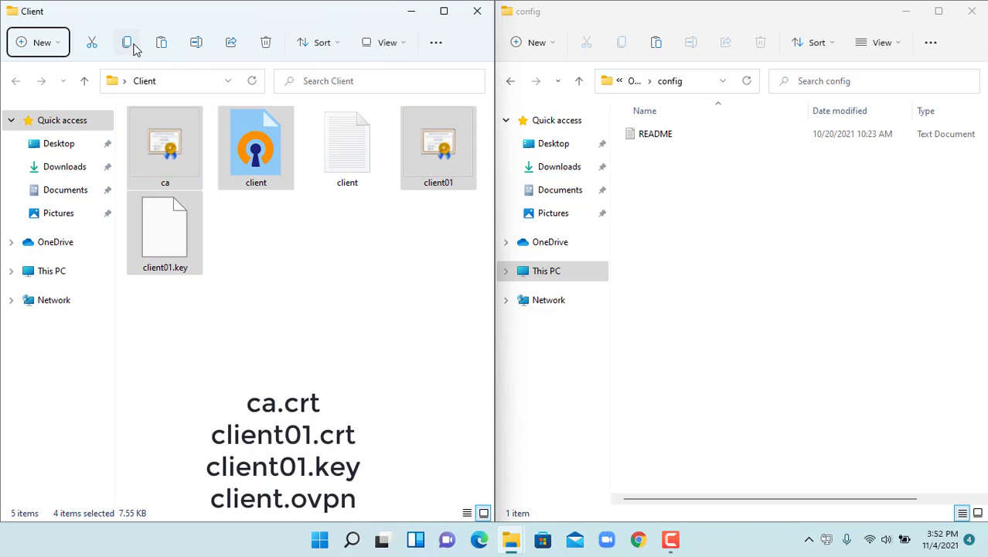
pyautogui.click(655, 42)
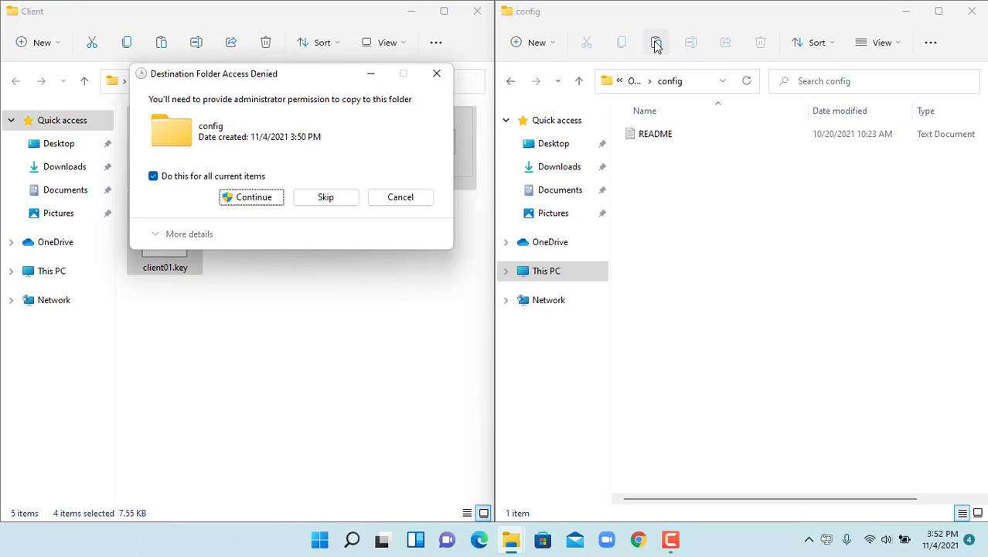
pyautogui.click(267, 199)
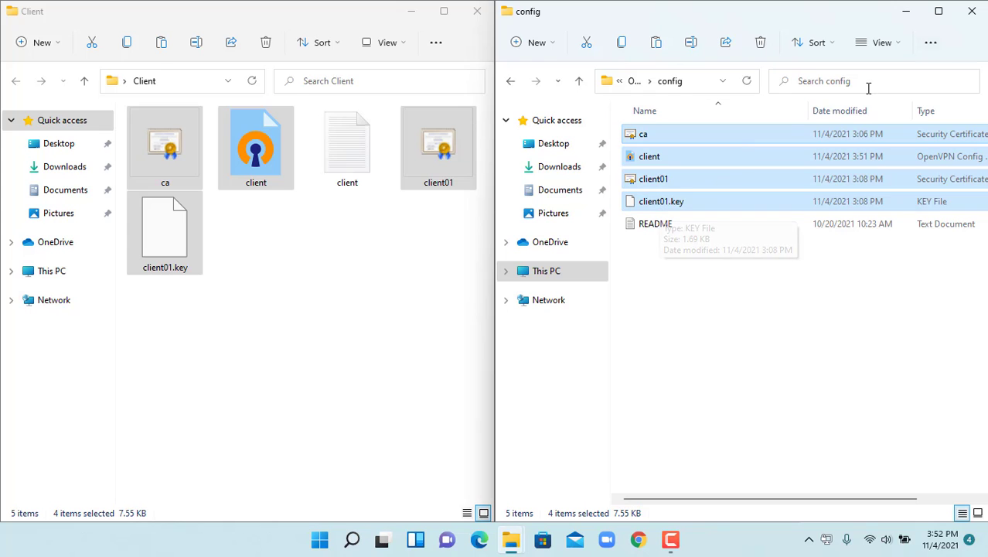
pyautogui.click(971, 11)
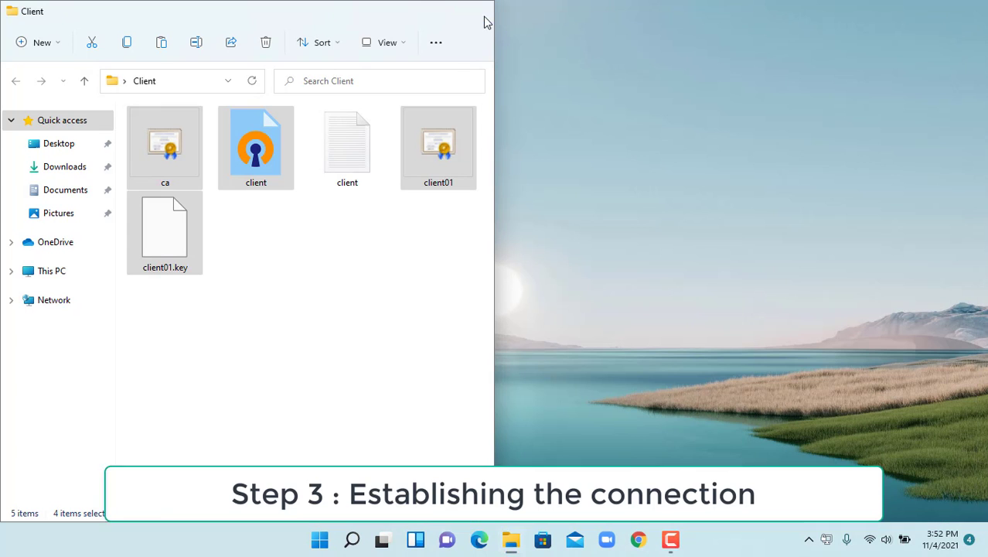
pyautogui.click(480, 14)
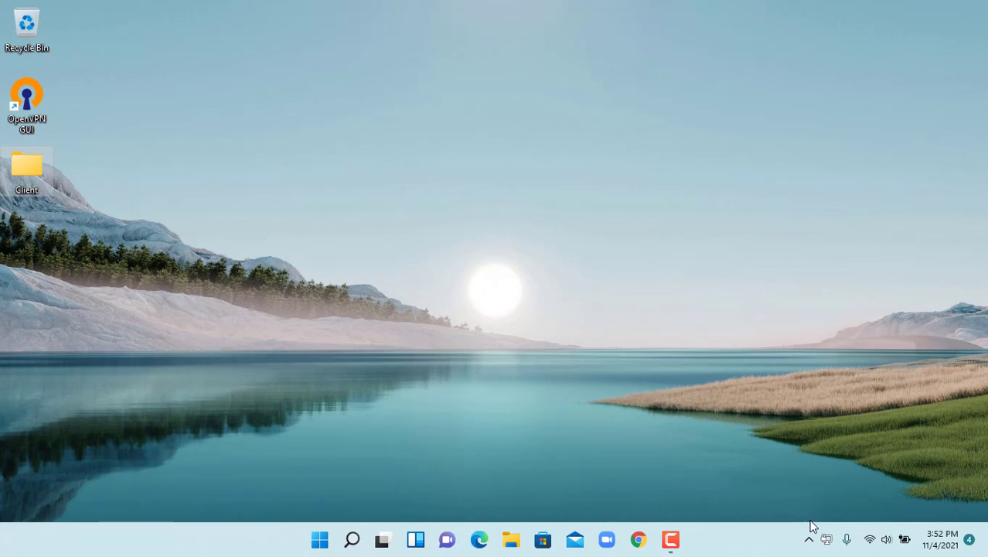
# Connect the VPN client through OpenVPN GUI, view its connection status log and close the status window
pyautogui.rightClick(827, 544)
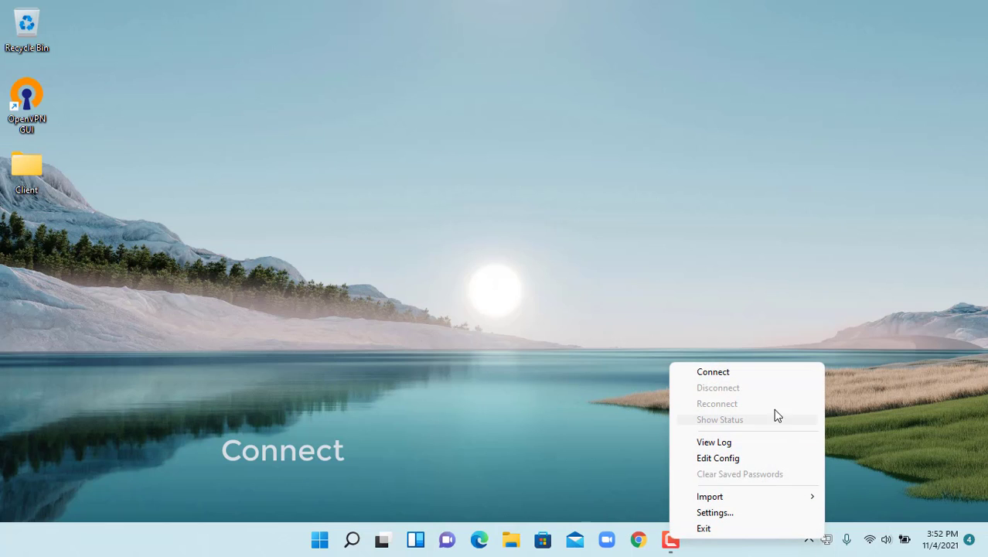
pyautogui.click(768, 378)
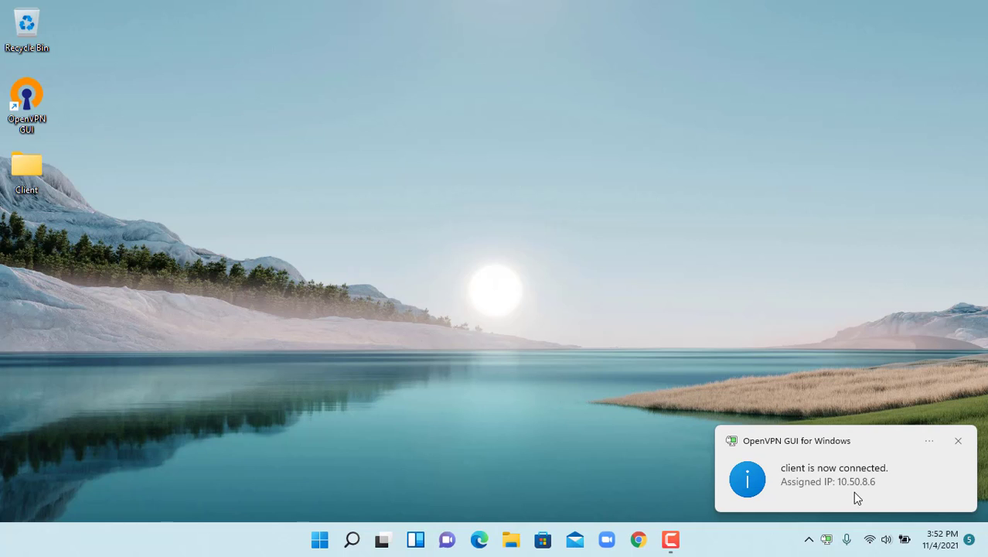
pyautogui.rightClick(830, 546)
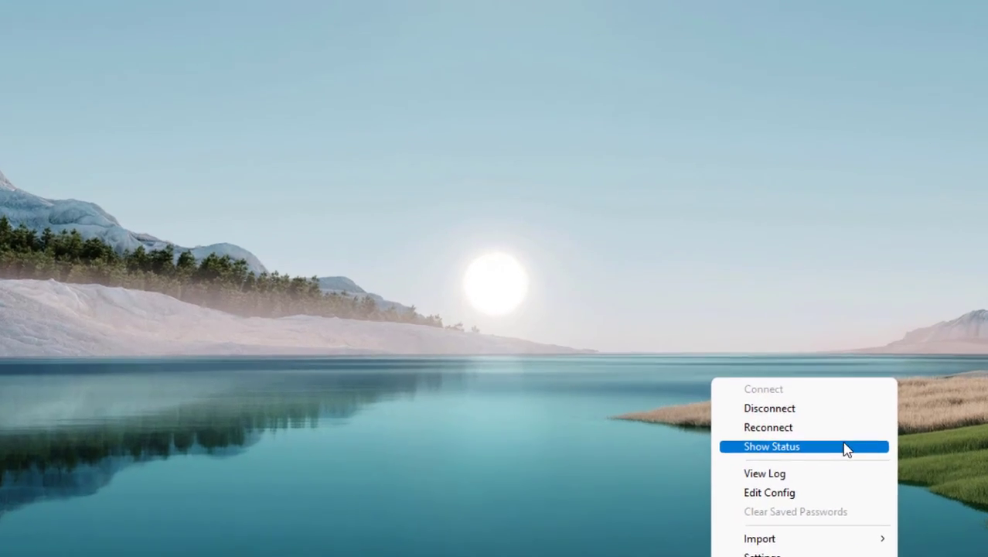
pyautogui.click(788, 423)
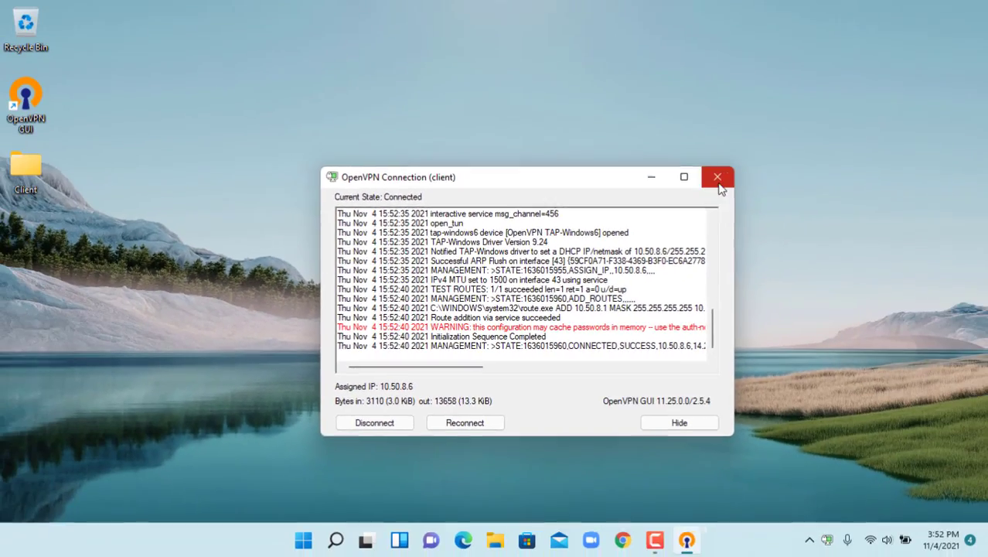
pyautogui.click(916, 46)
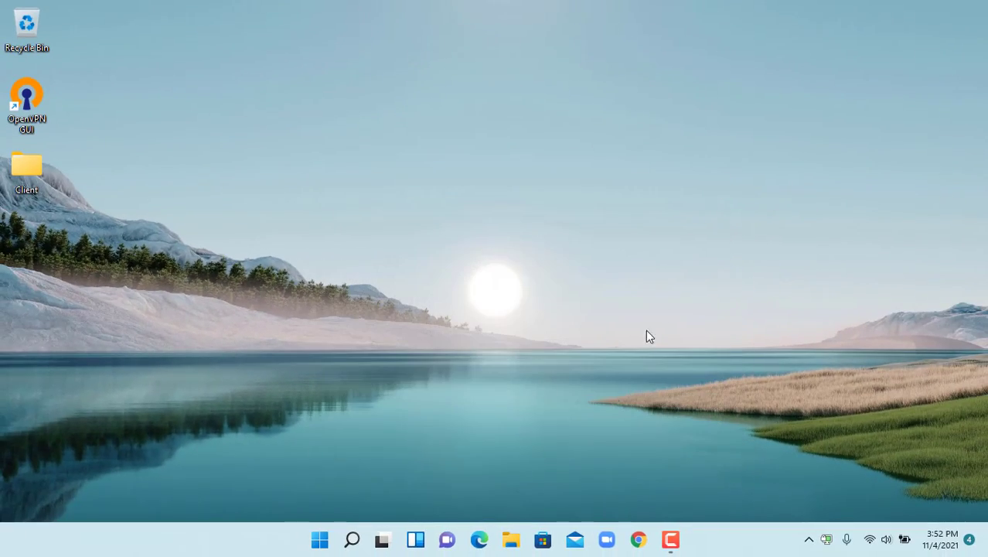
# Open This PC in a maximized File Explorer window and enter a network path beginning with \\10 as the location
pyautogui.click(512, 540)
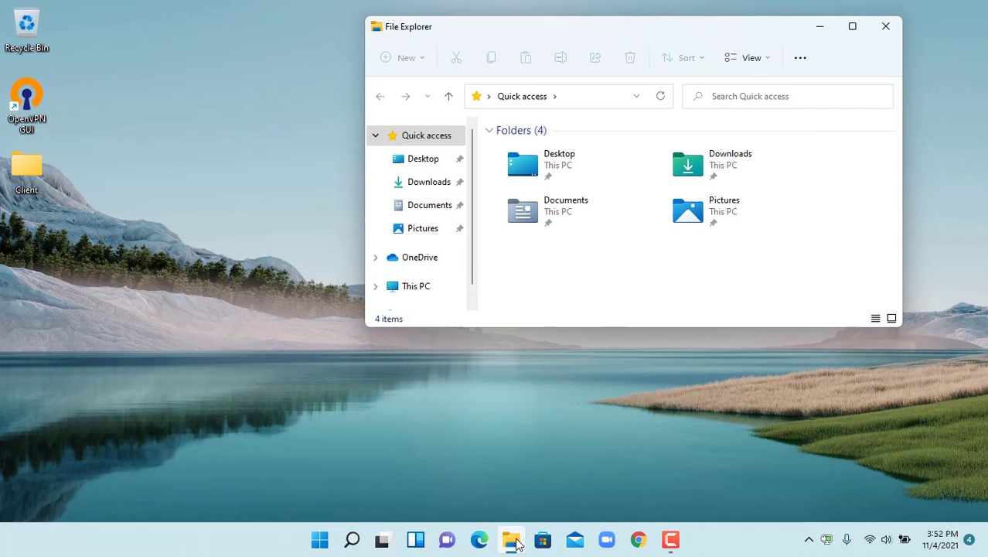
pyautogui.click(853, 28)
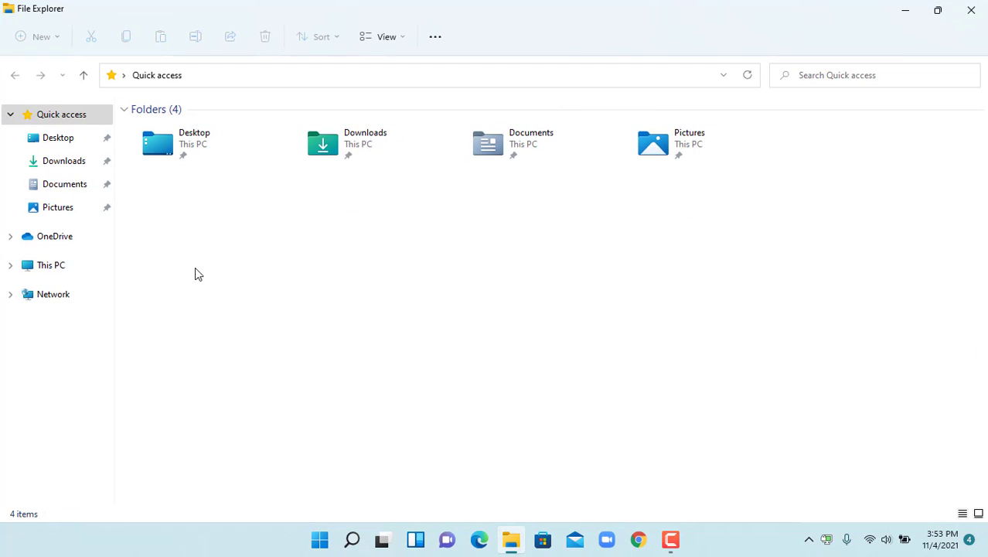
pyautogui.click(50, 269)
pyautogui.click(282, 77)
pyautogui.write('\\\\10')
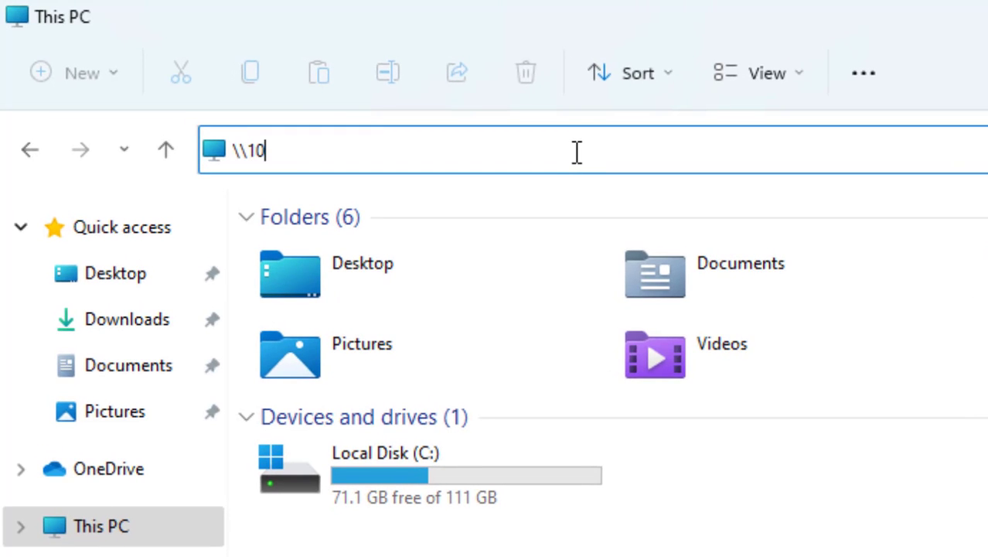